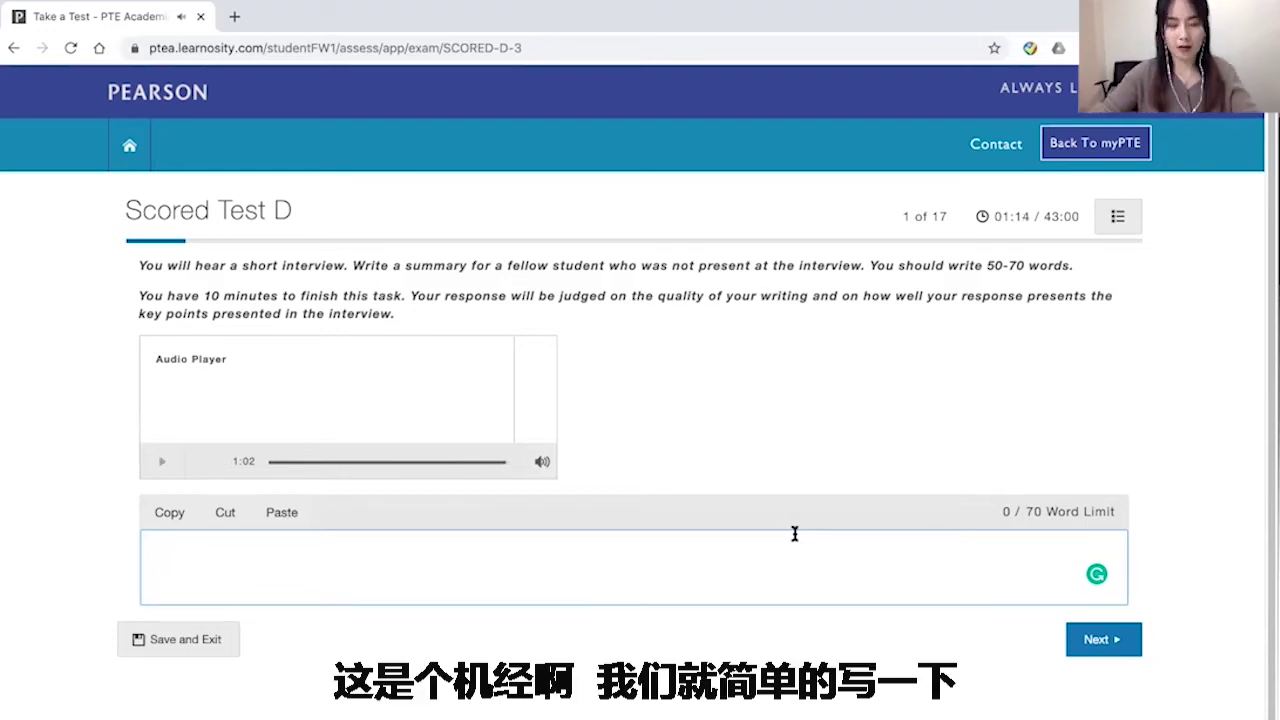
Write the summary's opening sentence: "This lecture mainly discussed language acquisition."
{"action": "type", "text": "This"}
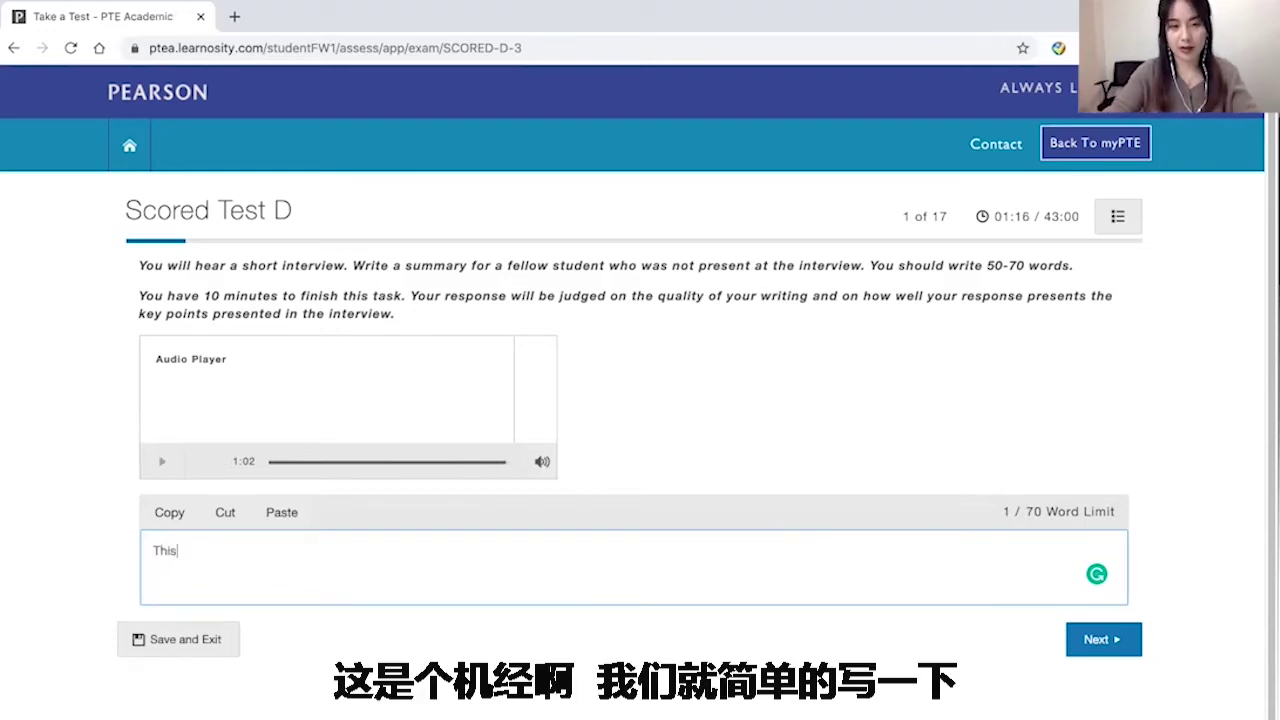
{"action": "type", "text": " le"}
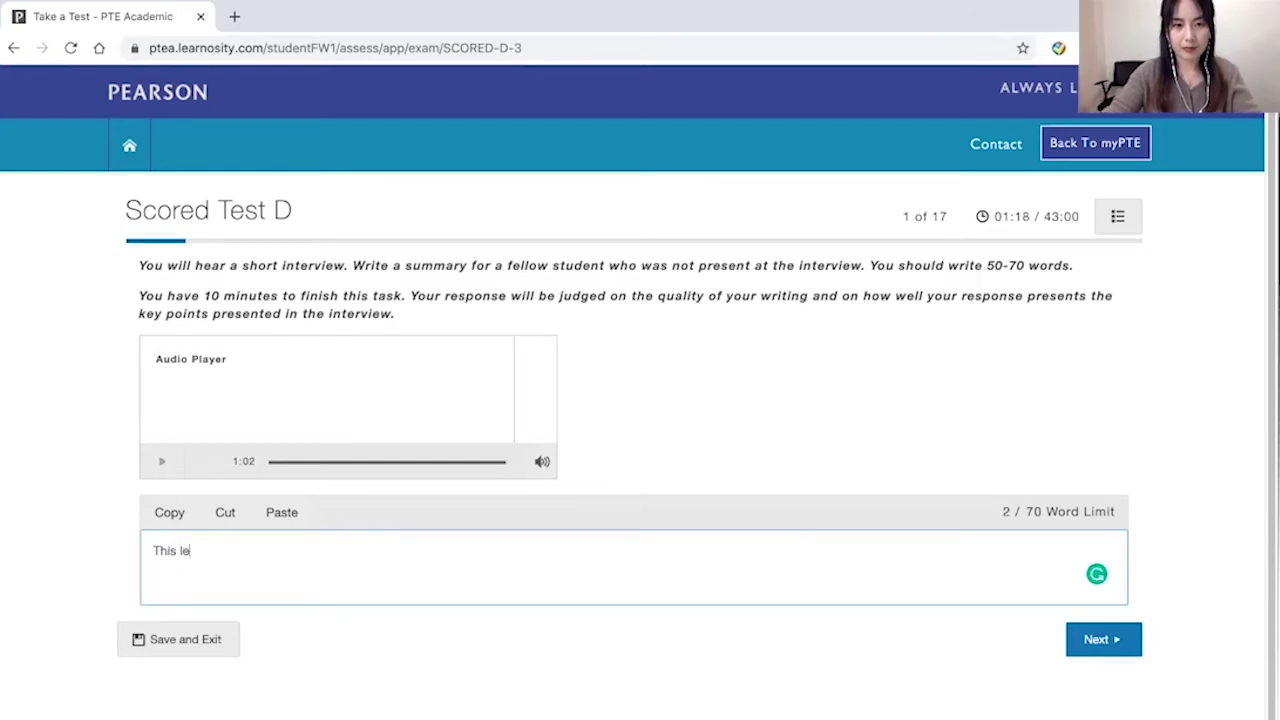
{"action": "type", "text": "cture mainly discussed language aqu"}
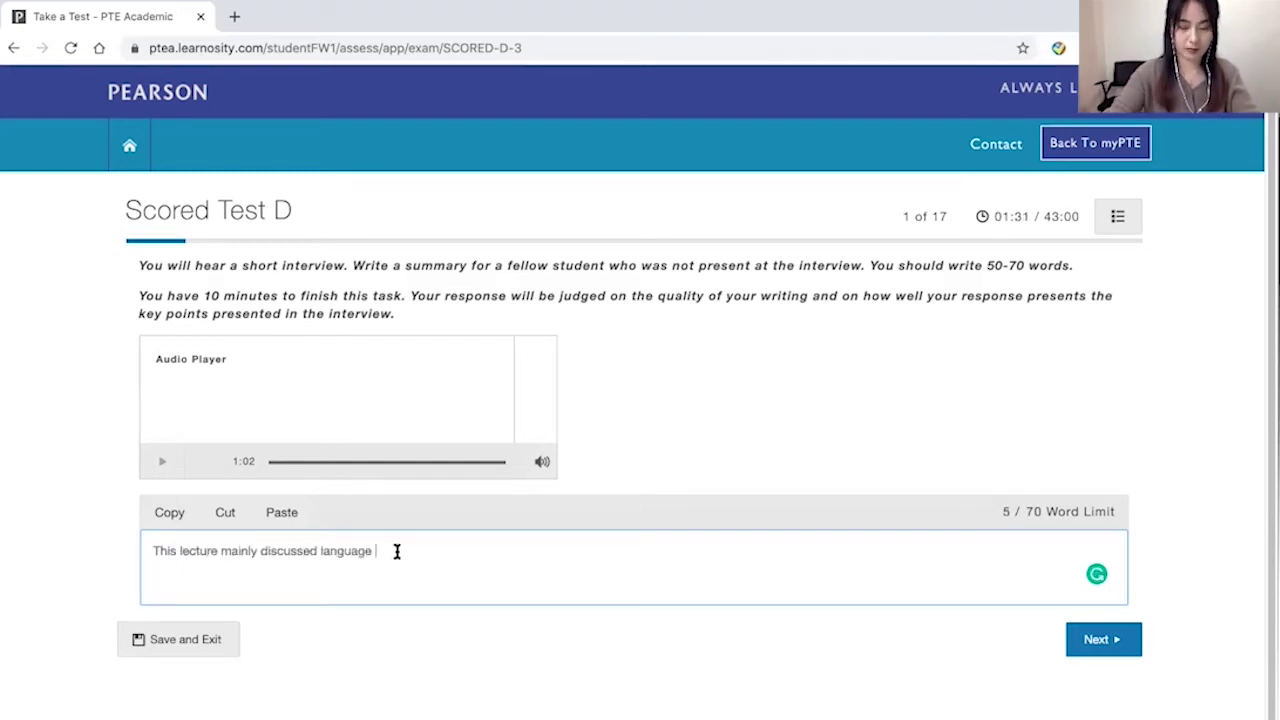
{"action": "key", "text": "BackSpace"}
{"action": "key", "text": "BackSpace"}
{"action": "type", "text": "cquisition."}
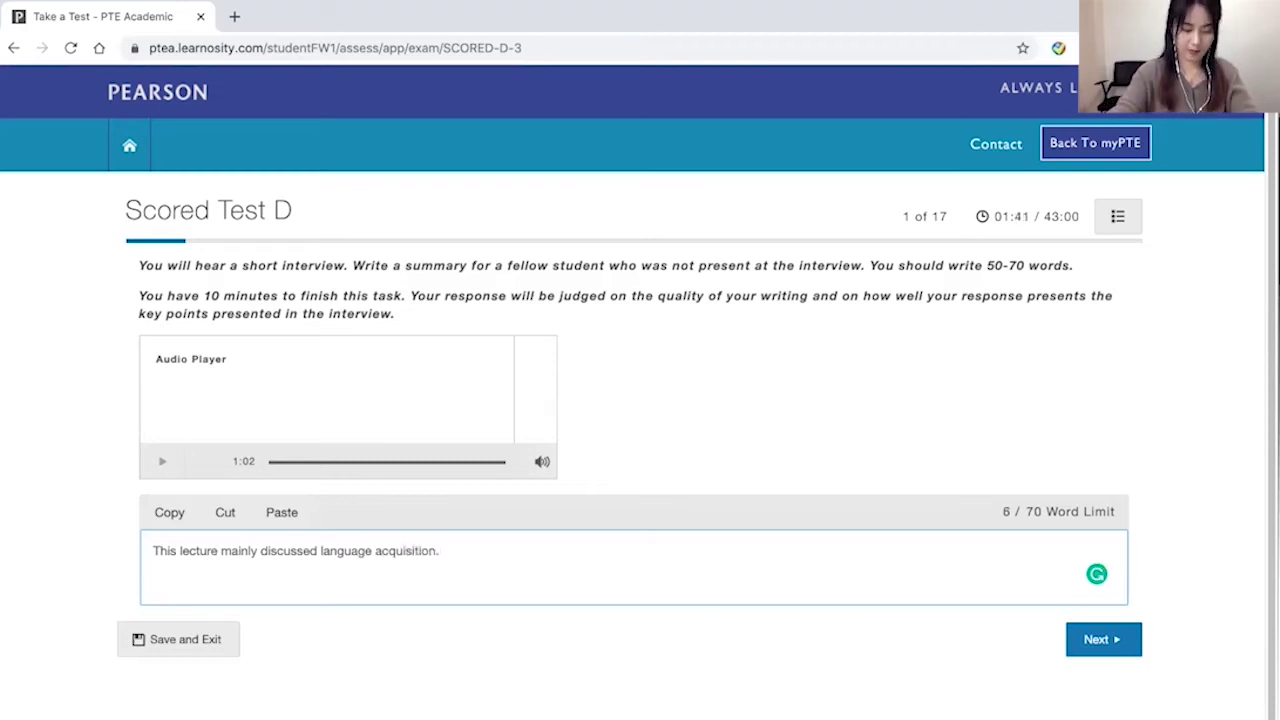
Add the first key point: "Firstly, the speaker mentioned it starts earlier than people think, even before you are born."
{"action": "type", "text": " Firstly, "}
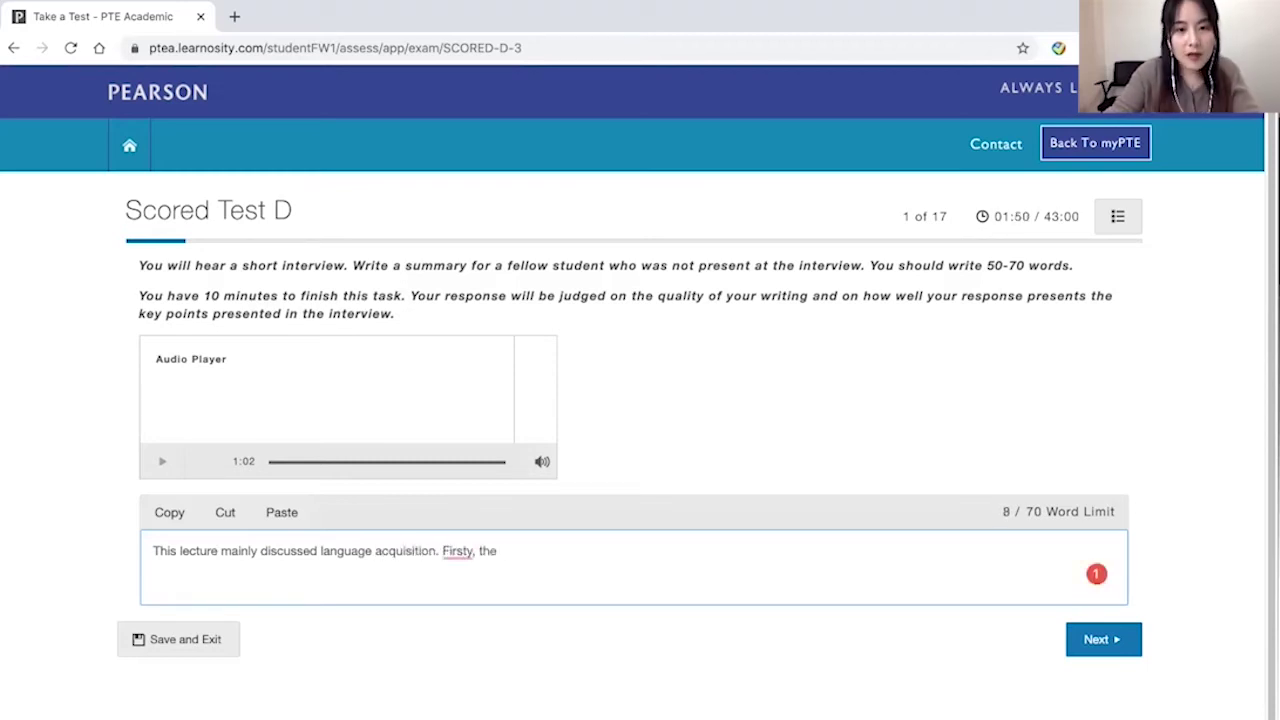
{"action": "type", "text": "the speaker mentioned it starts "}
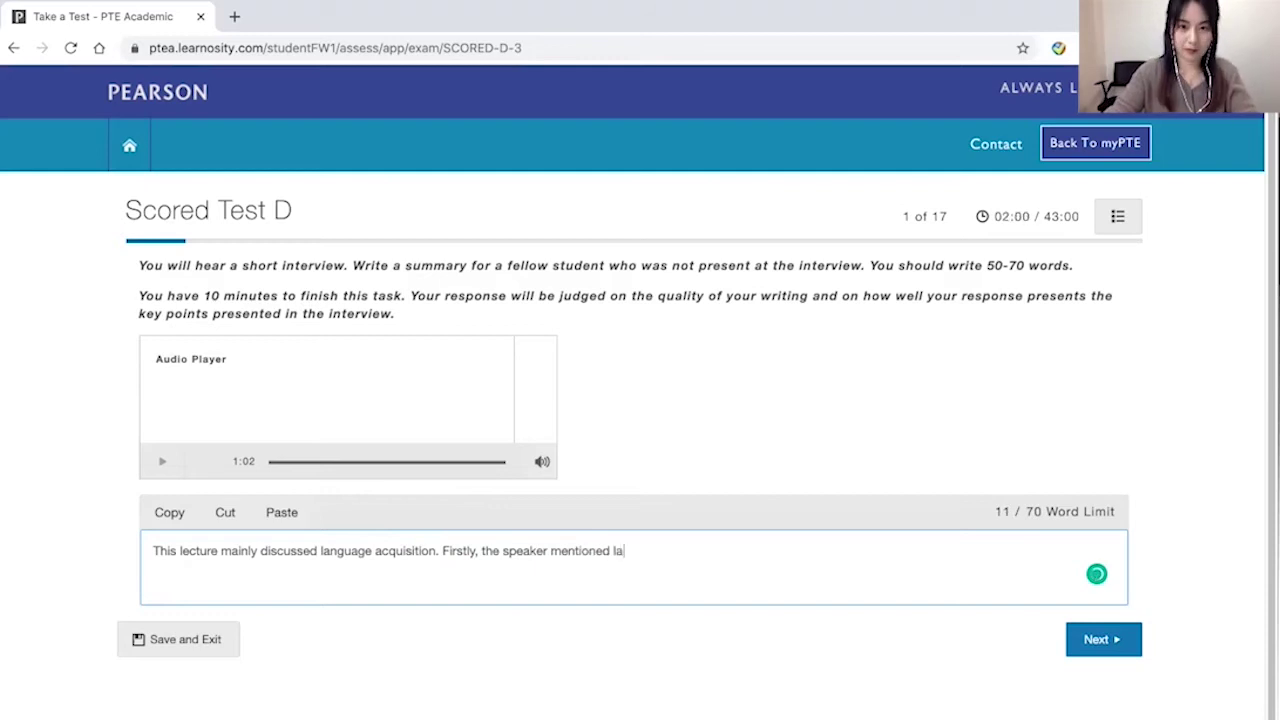
{"action": "type", "text": "earlier than people think,"}
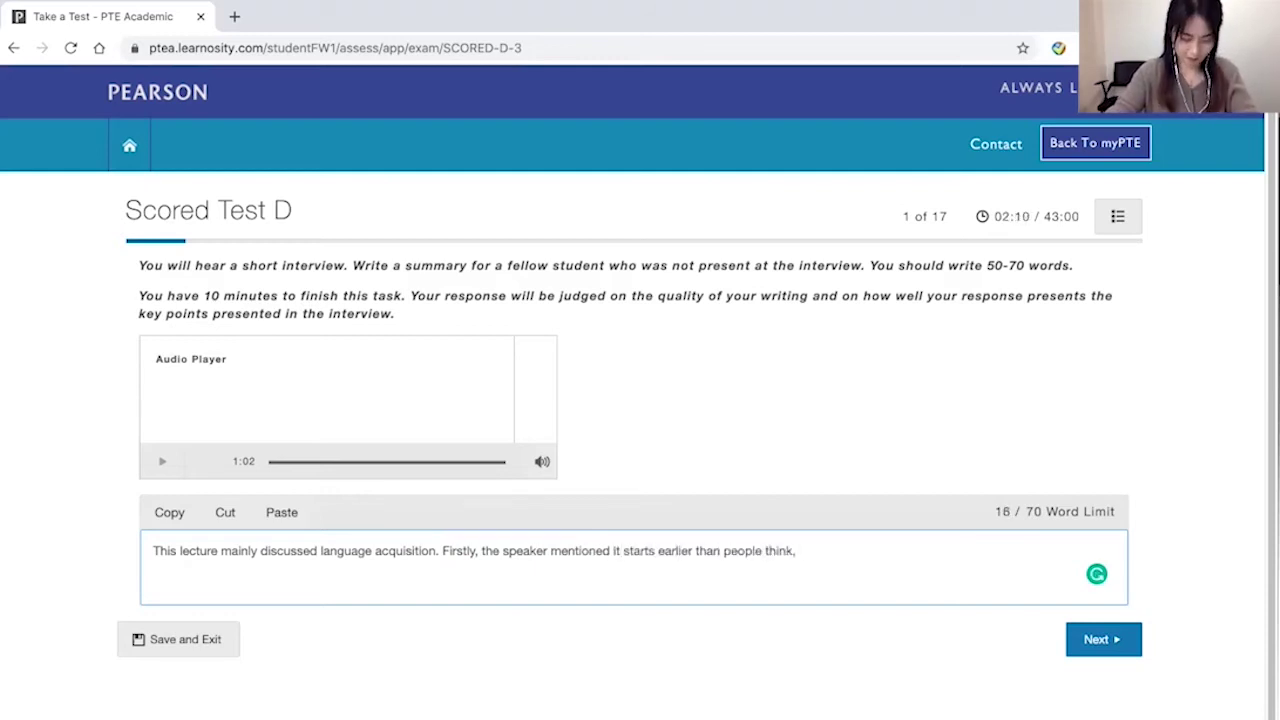
{"action": "type", "text": " even before you are born. After that"}
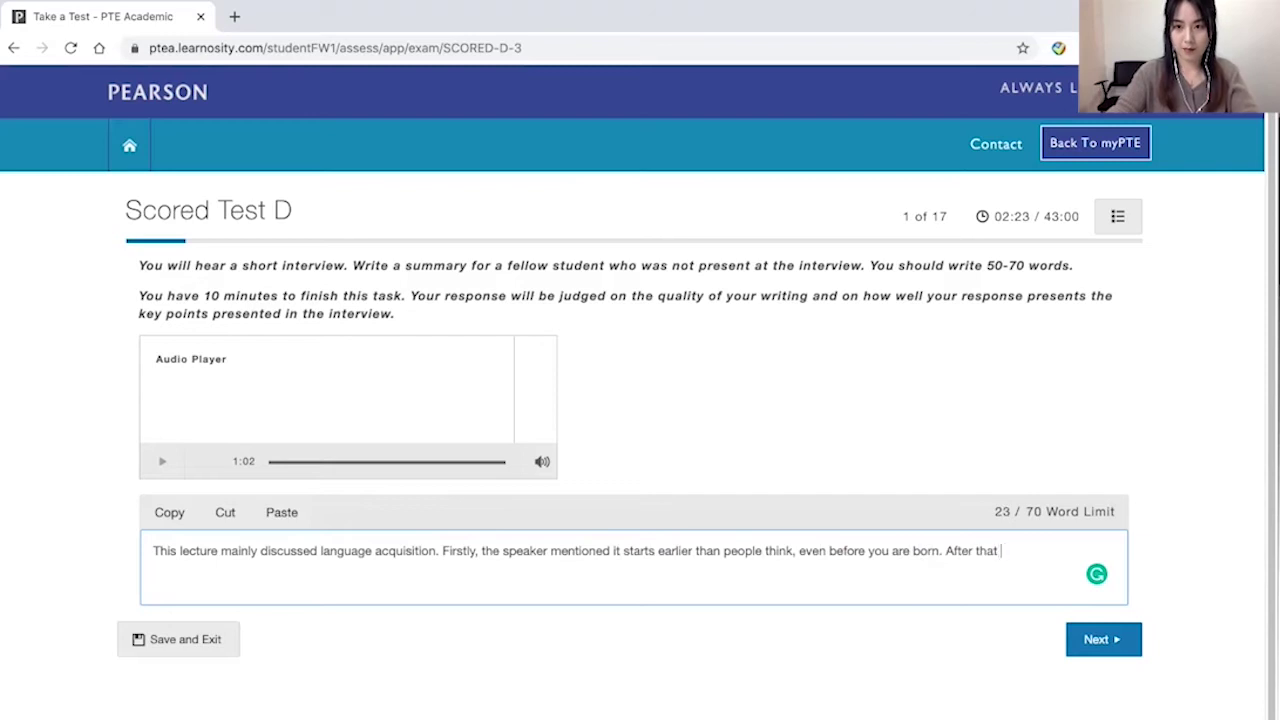
Add "After that, he highlighted it also ends later than people think. For example, people can never finish learning vocabularies."
{"action": "key", "text": "BackSpace"}
{"action": "type", "text": ", he highlighte"}
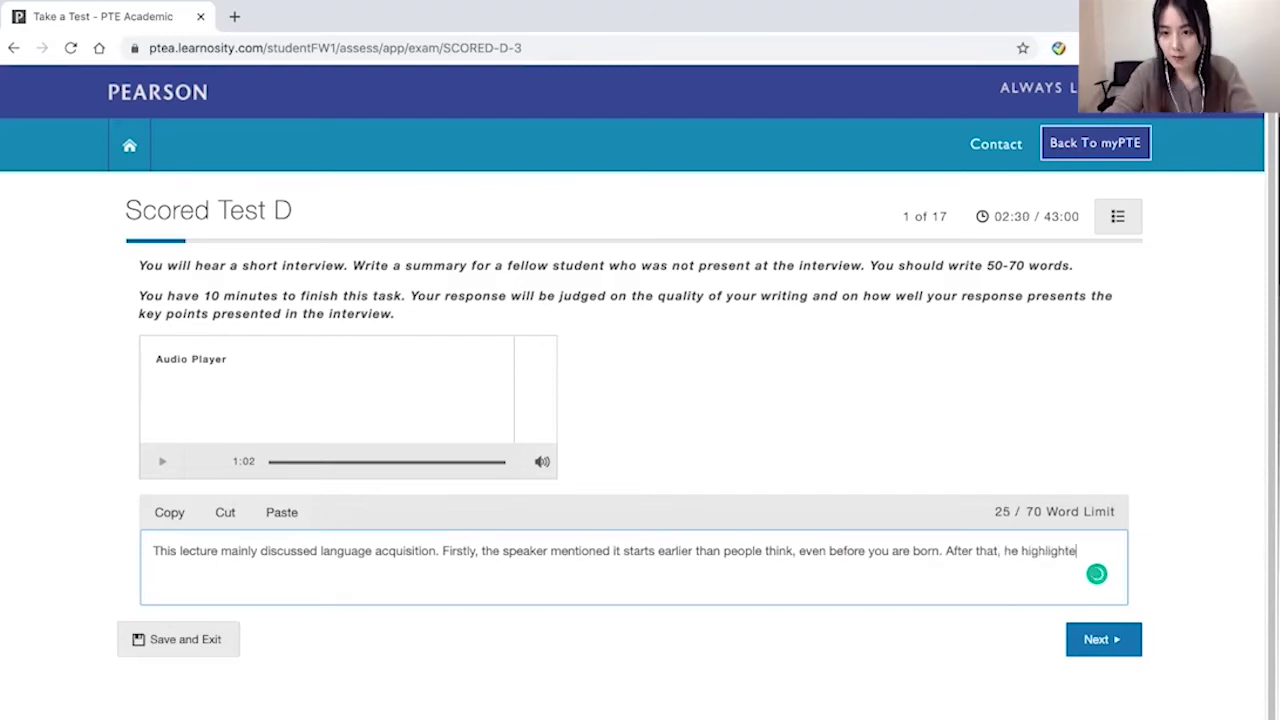
{"action": "type", "text": "d it also ends later than people think. For example, p"}
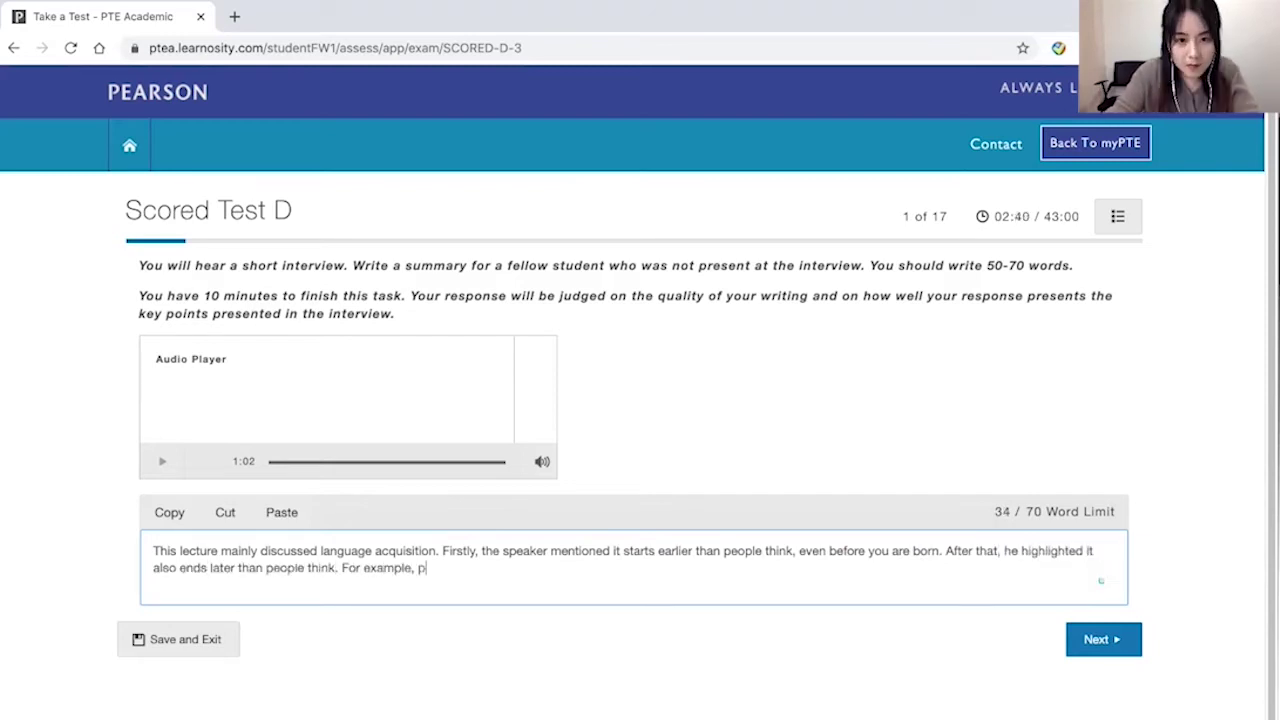
{"action": "type", "text": "eople can never finish learning"}
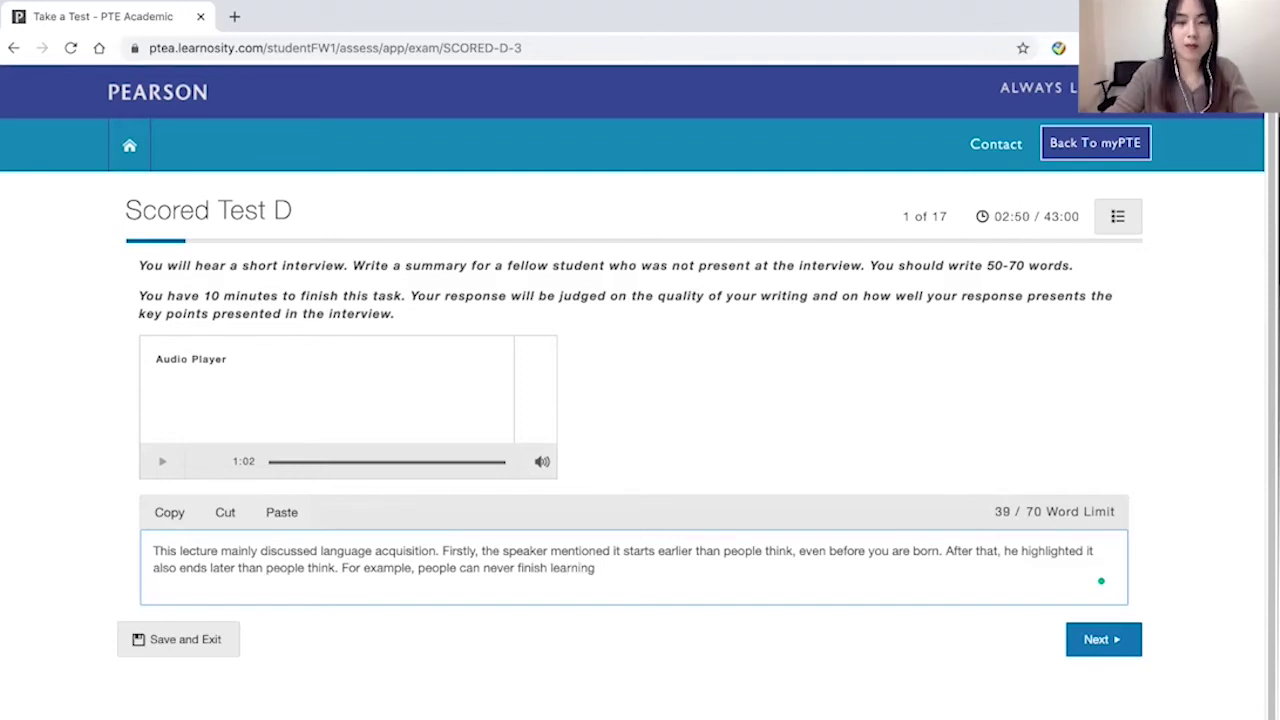
{"action": "type", "text": " vocabularies. So language a"}
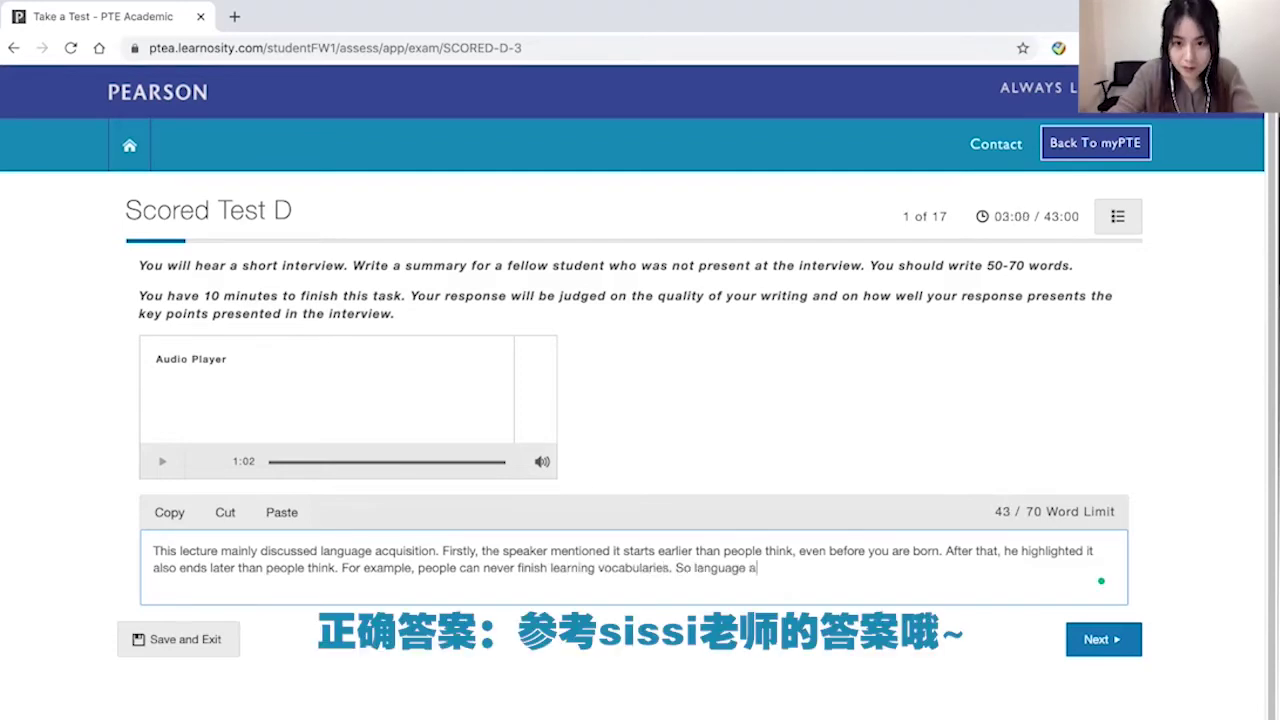
End the summary with the concluding sentence "So language acquisition has a wider range than we believe."
{"action": "type", "text": "cquisition has wider"}
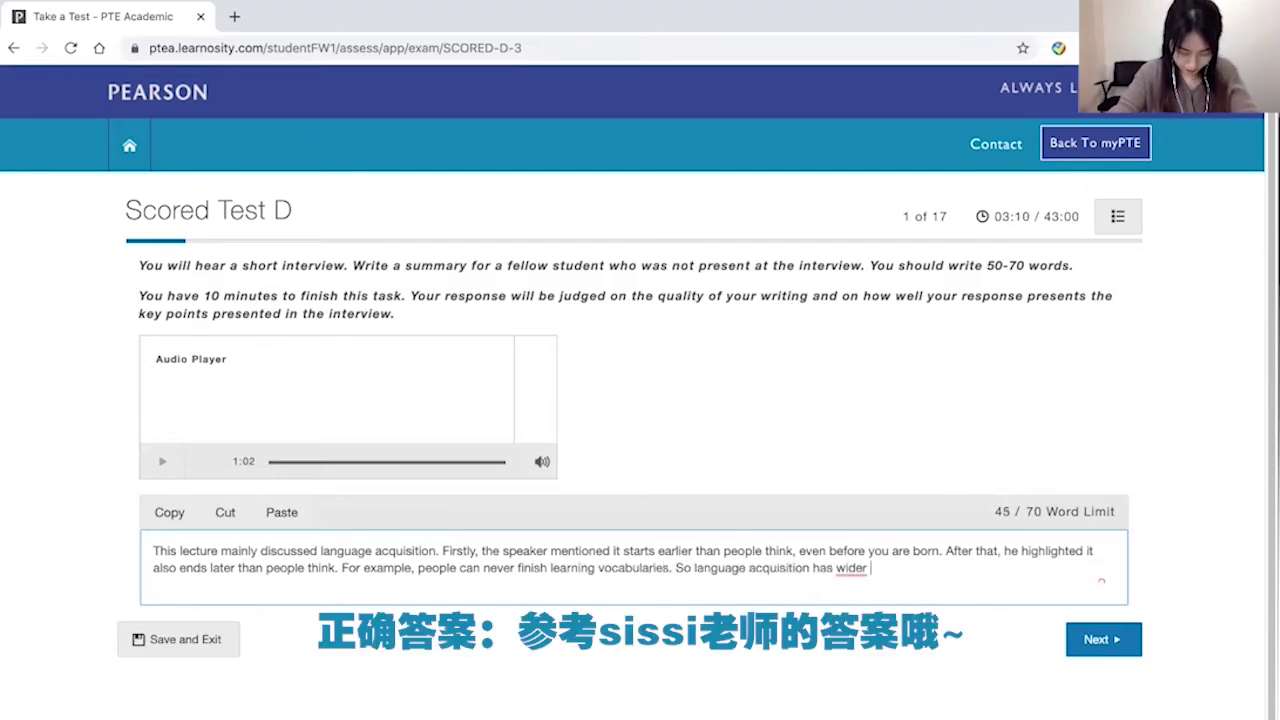
{"action": "key", "text": "BackSpace"}
{"action": "key", "text": "BackSpace"}
{"action": "key", "text": "BackSpace"}
{"action": "key", "text": "BackSpace"}
{"action": "key", "text": "BackSpace"}
{"action": "key", "text": "BackSpace"}
{"action": "type", "text": "a wider range"}
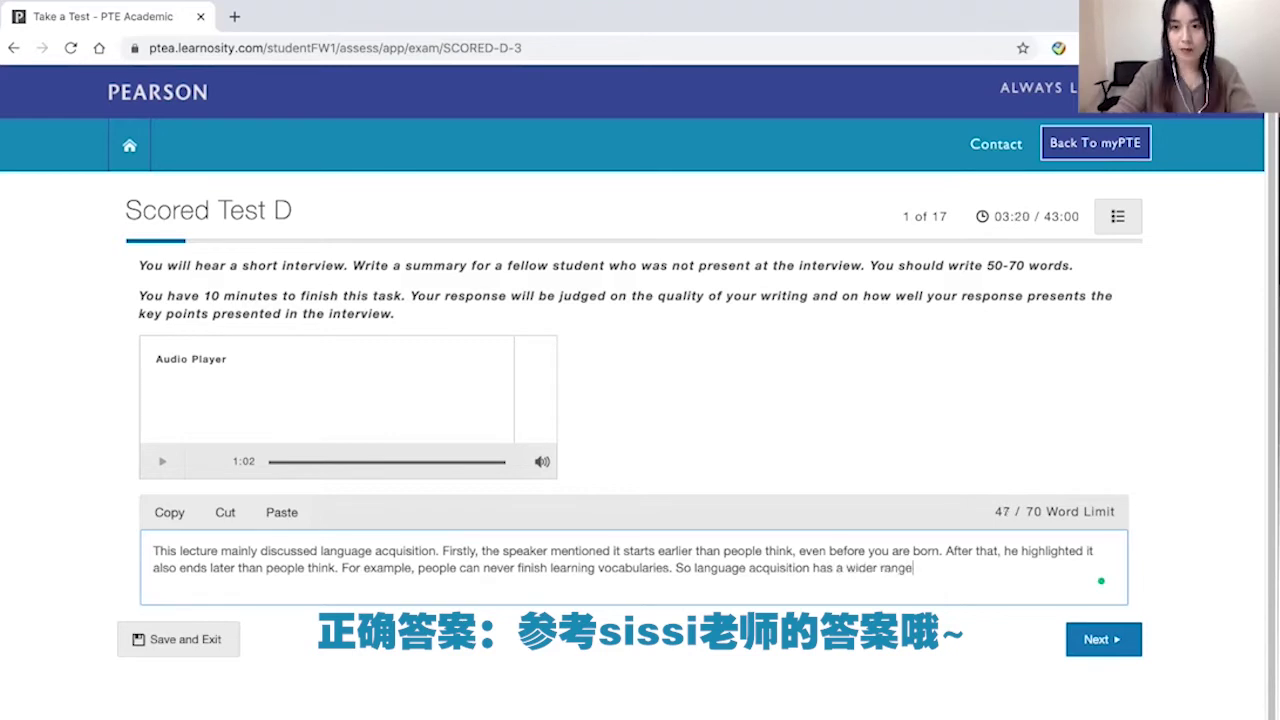
{"action": "type", "text": " than we believe."}
{"action": "left_click", "coordinate": [318, 552]}
{"action": "key", "text": "BackSpace"}
Replace "So" at the start of the concluding sentence with "Finally, he believed"
{"action": "scroll", "coordinate": [659, 551], "scroll_direction": "down", "scroll_amount": 1}
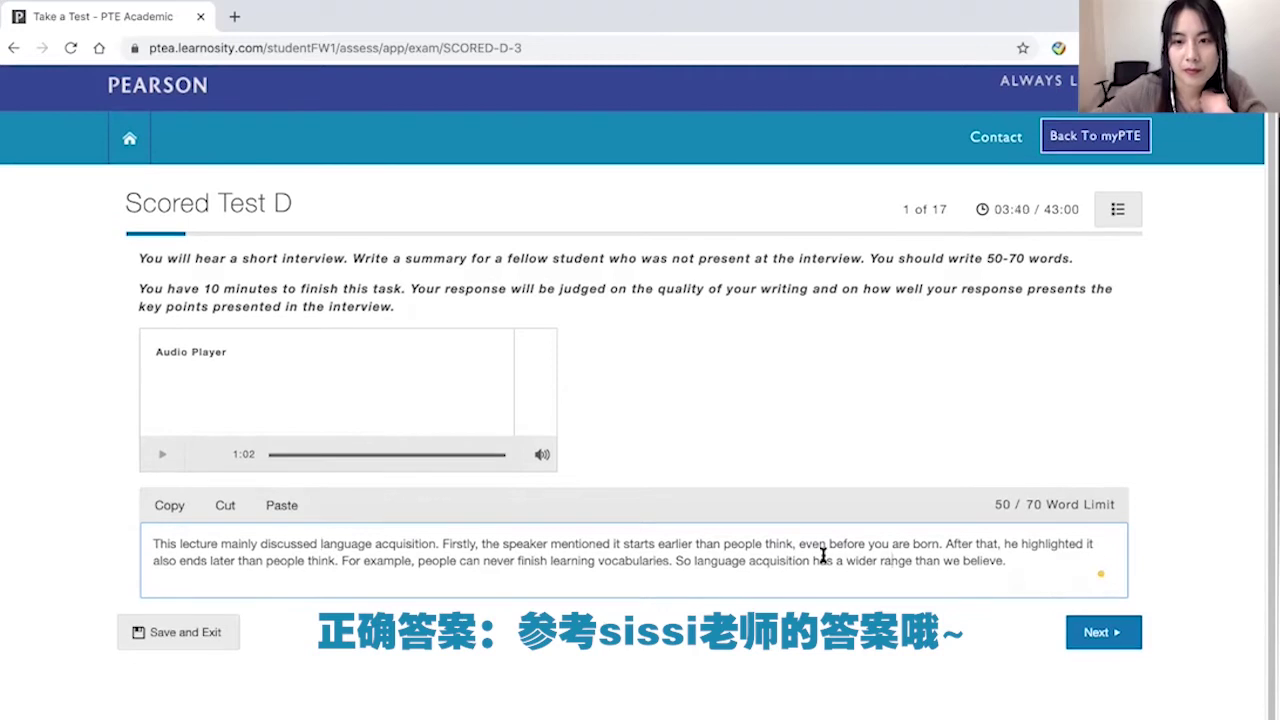
{"action": "scroll", "coordinate": [659, 540], "scroll_direction": "down", "scroll_amount": 2}
{"action": "left_click", "coordinate": [674, 529]}
{"action": "type", "text": "Finally, he "}
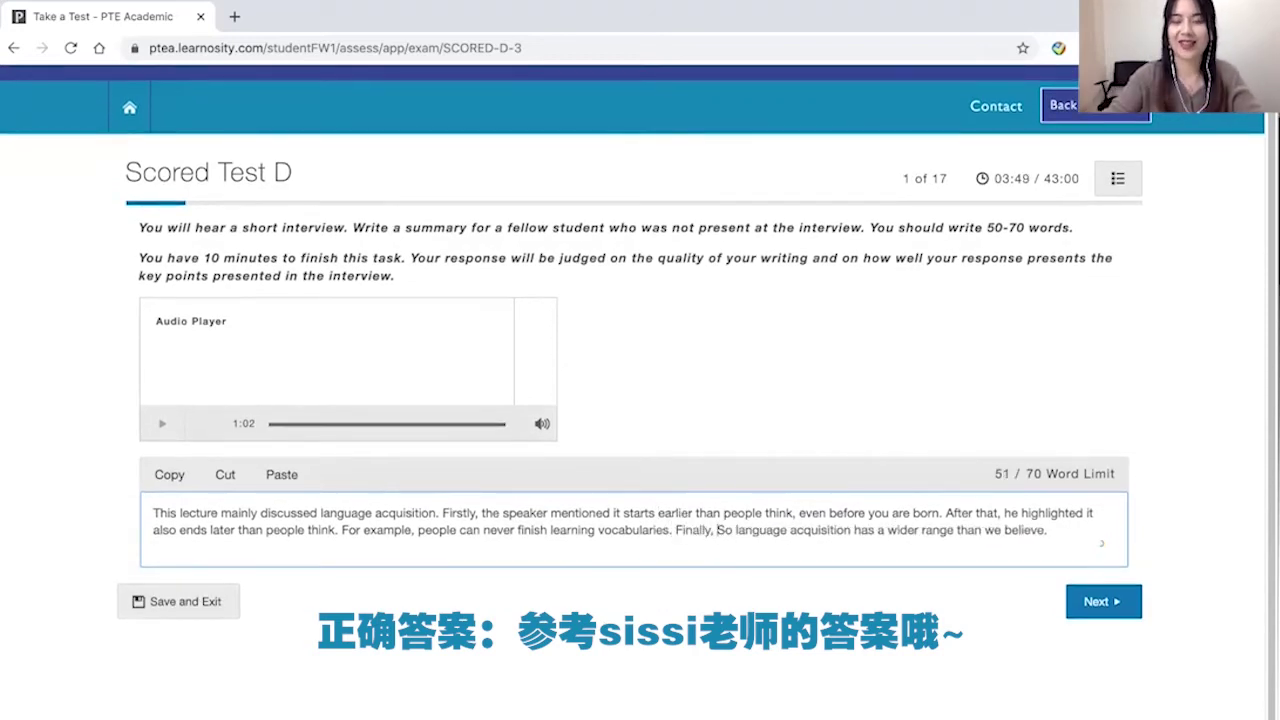
{"action": "type", "text": "believed"}
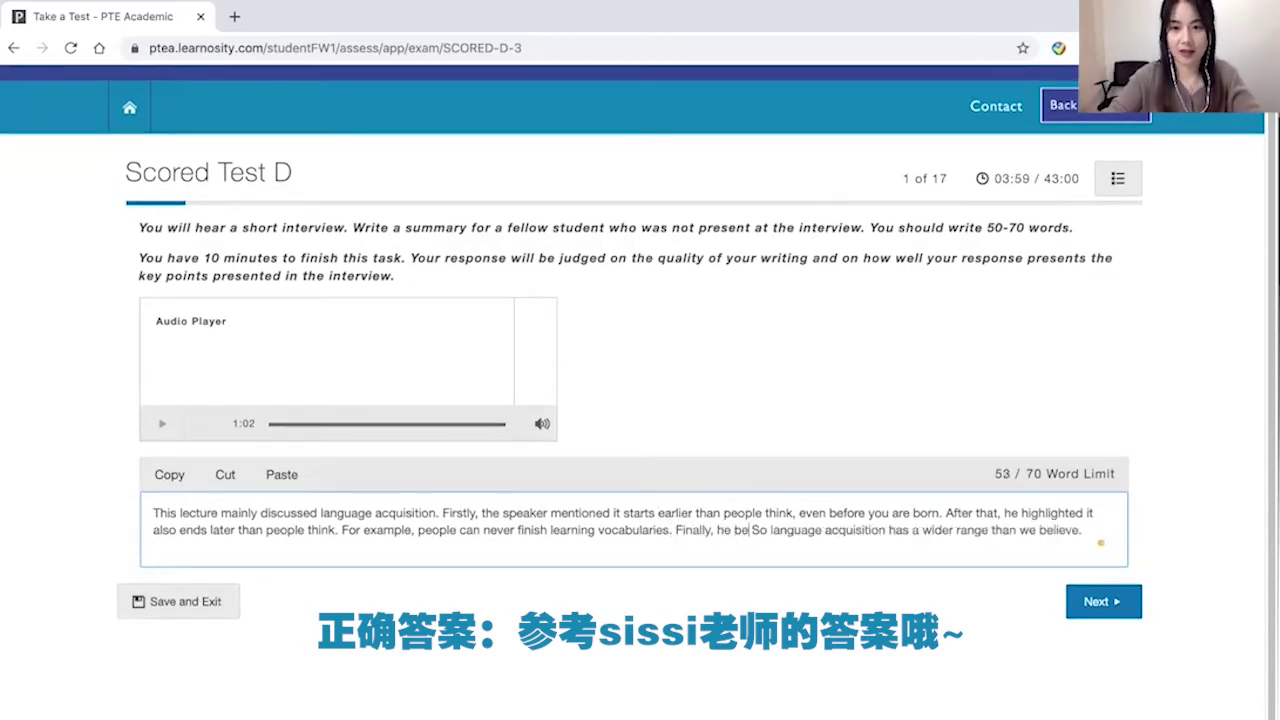
{"action": "key", "text": "BackSpace"}
{"action": "key", "text": "BackSpace"}
{"action": "key", "text": "BackSpace"}
Insert the word "apart" after "wider range" in the concluding sentence
{"action": "left_click", "coordinate": [1006, 530]}
{"action": "type", "text": "a"}
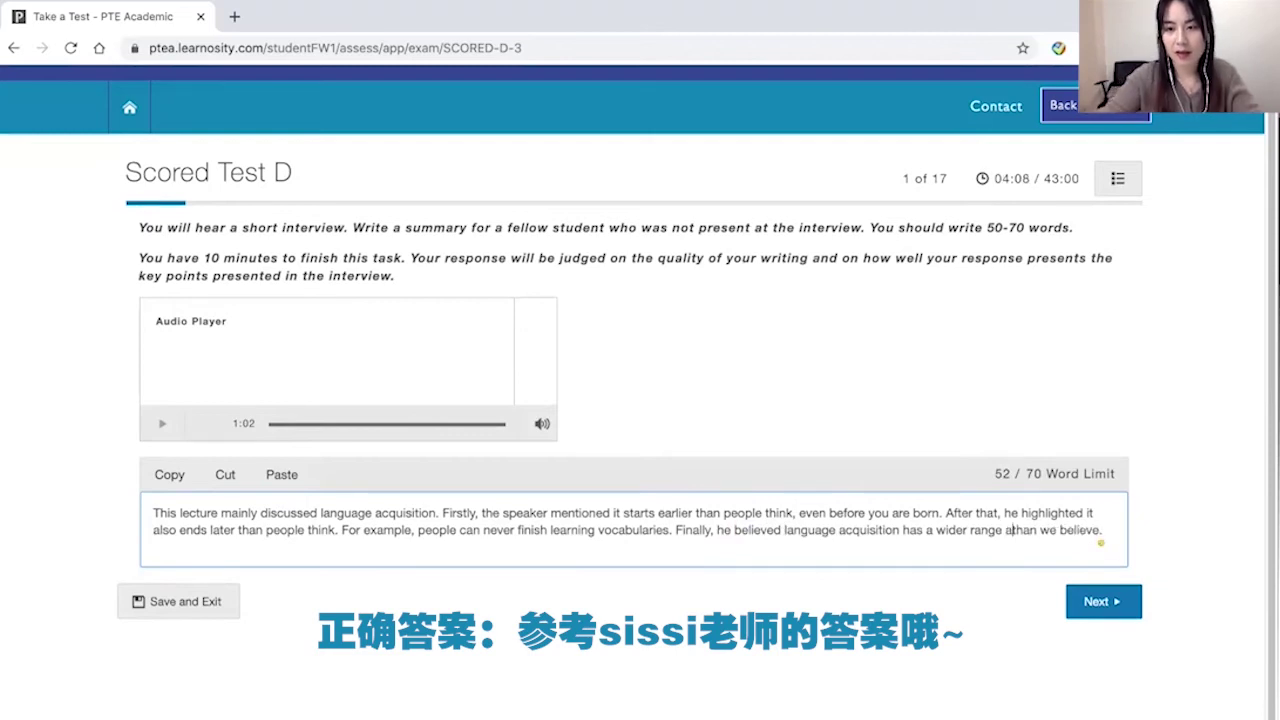
{"action": "type", "text": "part"}
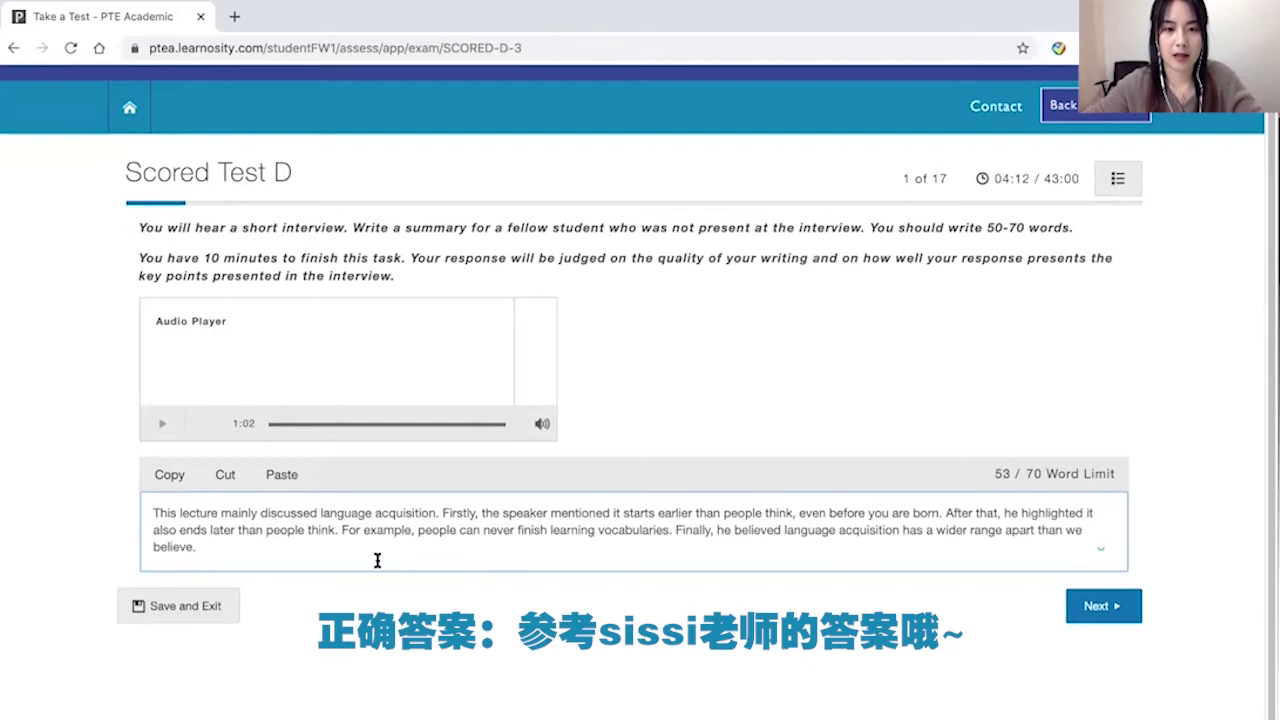
Reword the end of the sentence beginning with "Firstly" to read "even before we were born"
{"action": "scroll", "coordinate": [377, 557], "scroll_direction": "down", "scroll_amount": 1}
{"action": "left_click", "coordinate": [317, 511]}
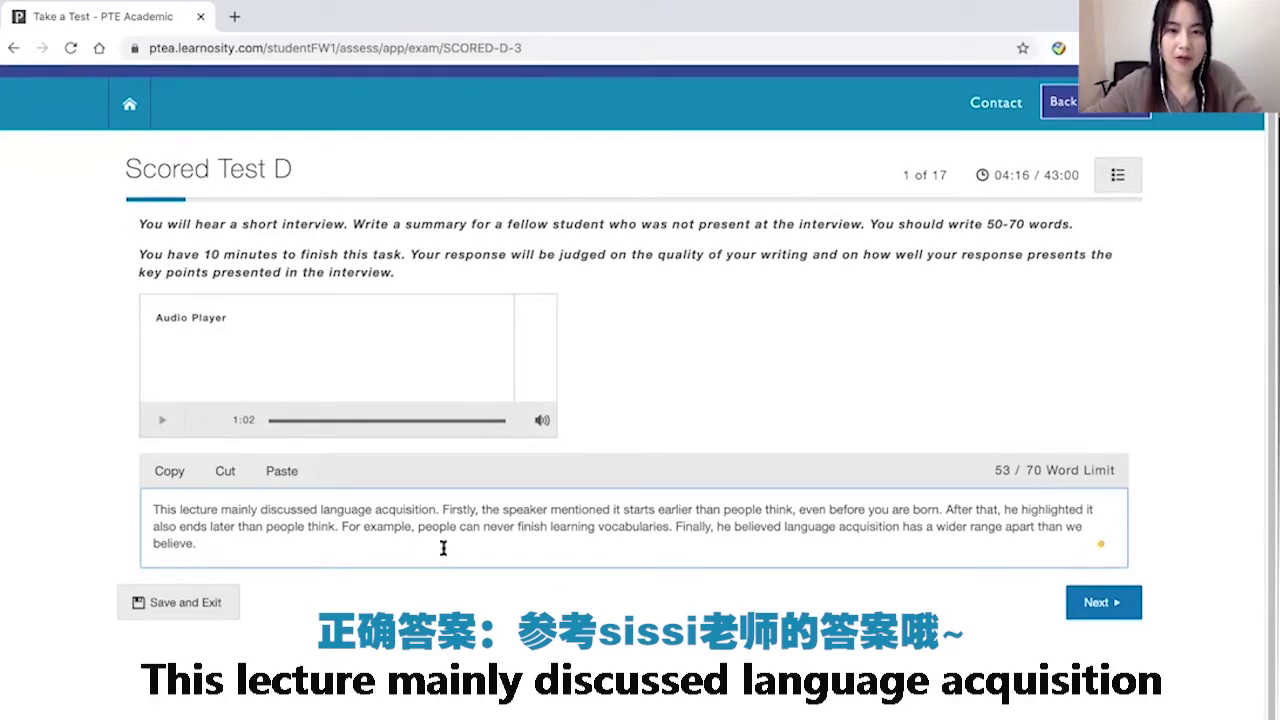
{"action": "scroll", "coordinate": [657, 500], "scroll_direction": "up", "scroll_amount": 1}
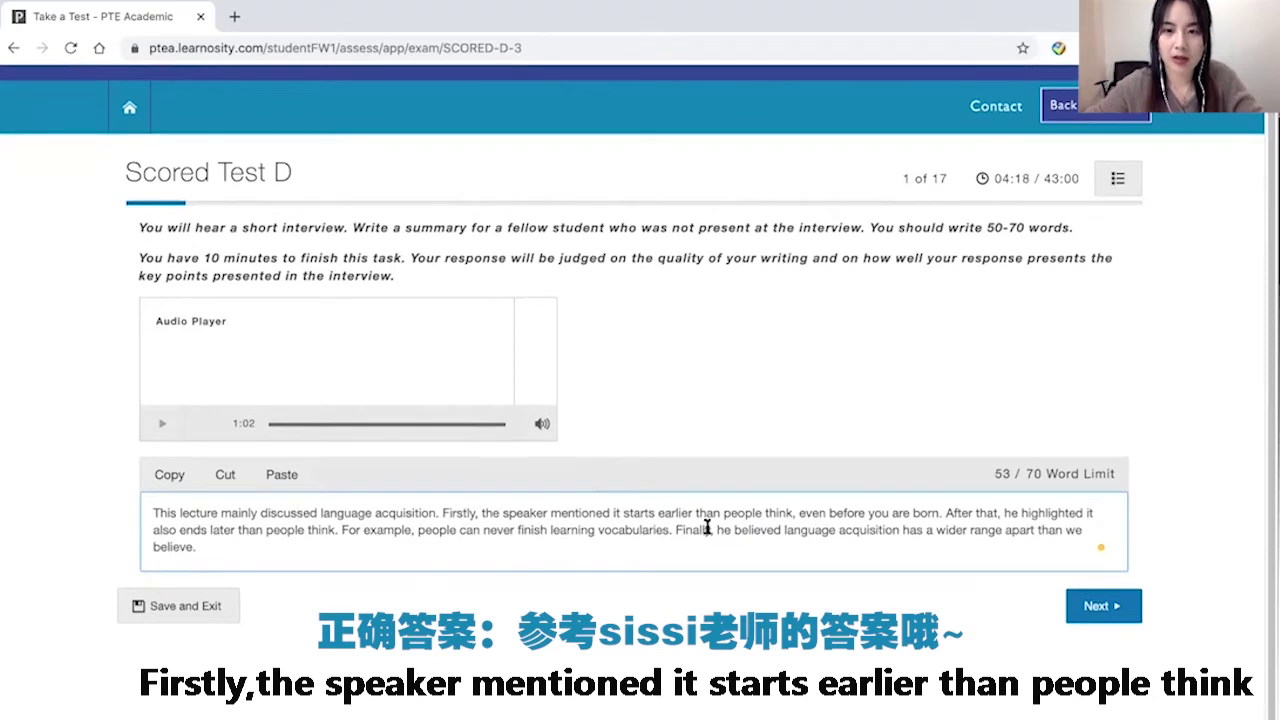
{"action": "scroll", "coordinate": [708, 526], "scroll_direction": "up", "scroll_amount": 1}
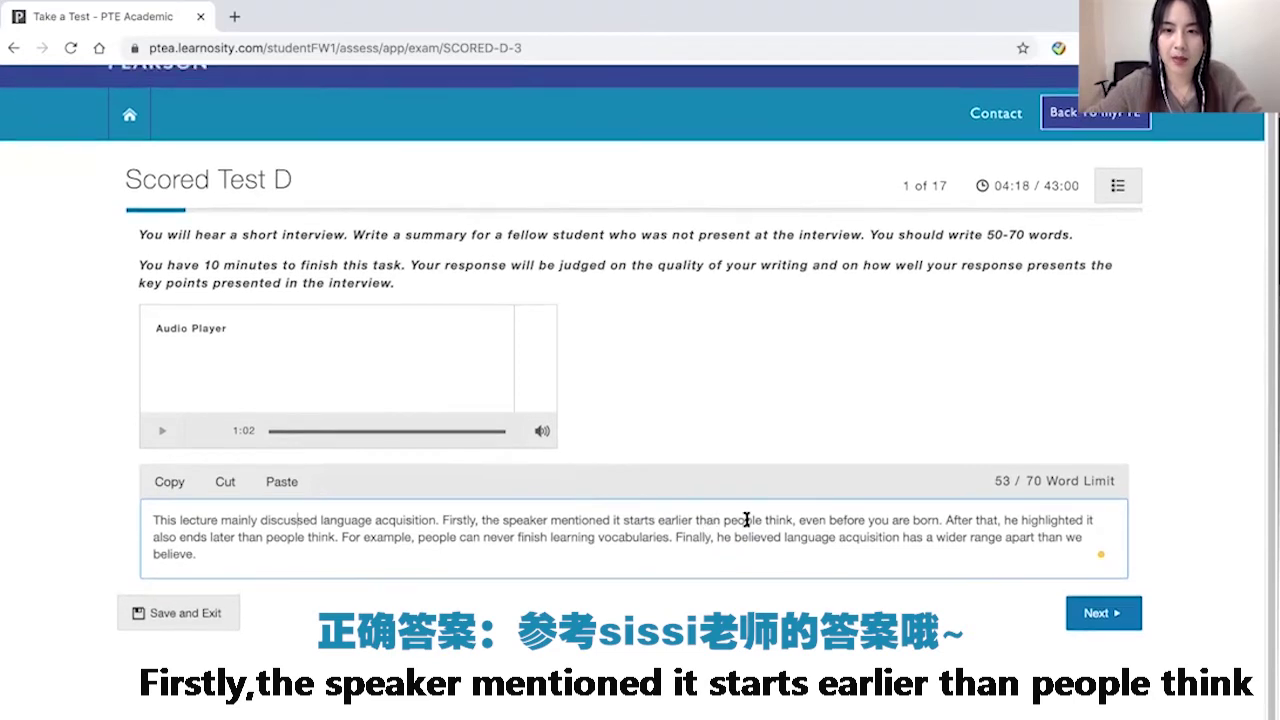
{"action": "double_click", "coordinate": [876, 521]}
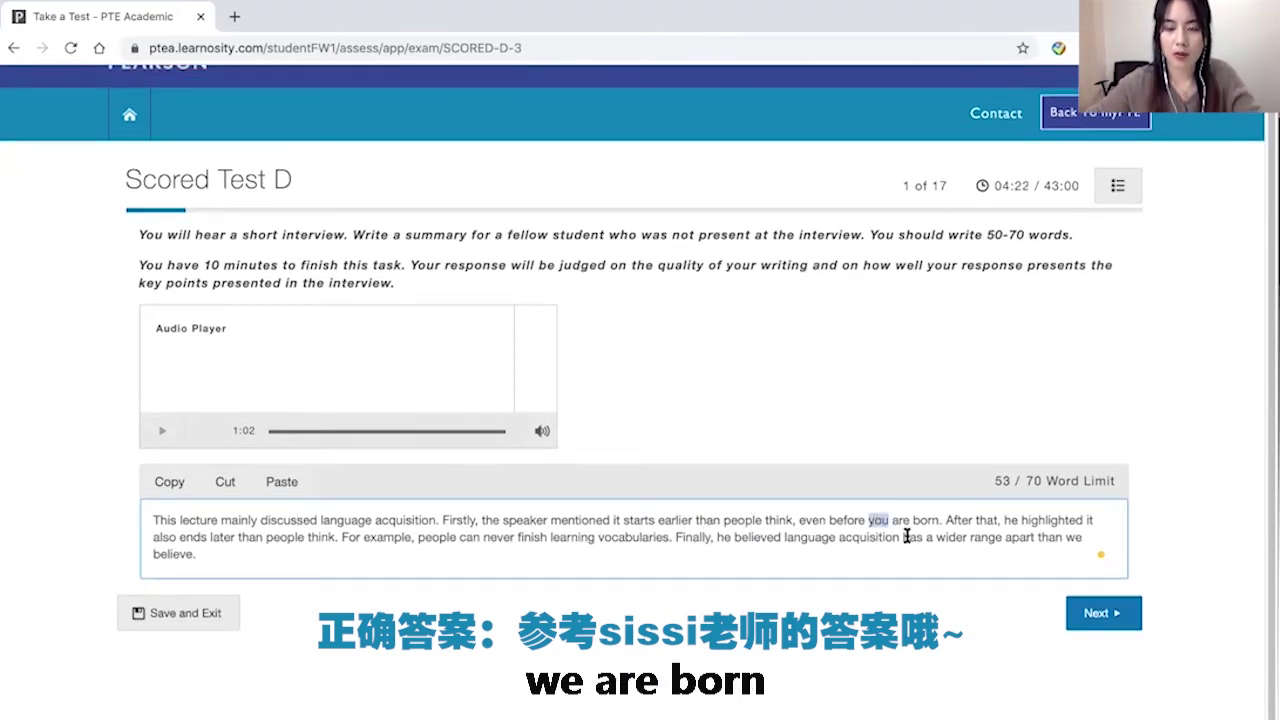
{"action": "type", "text": "we"}
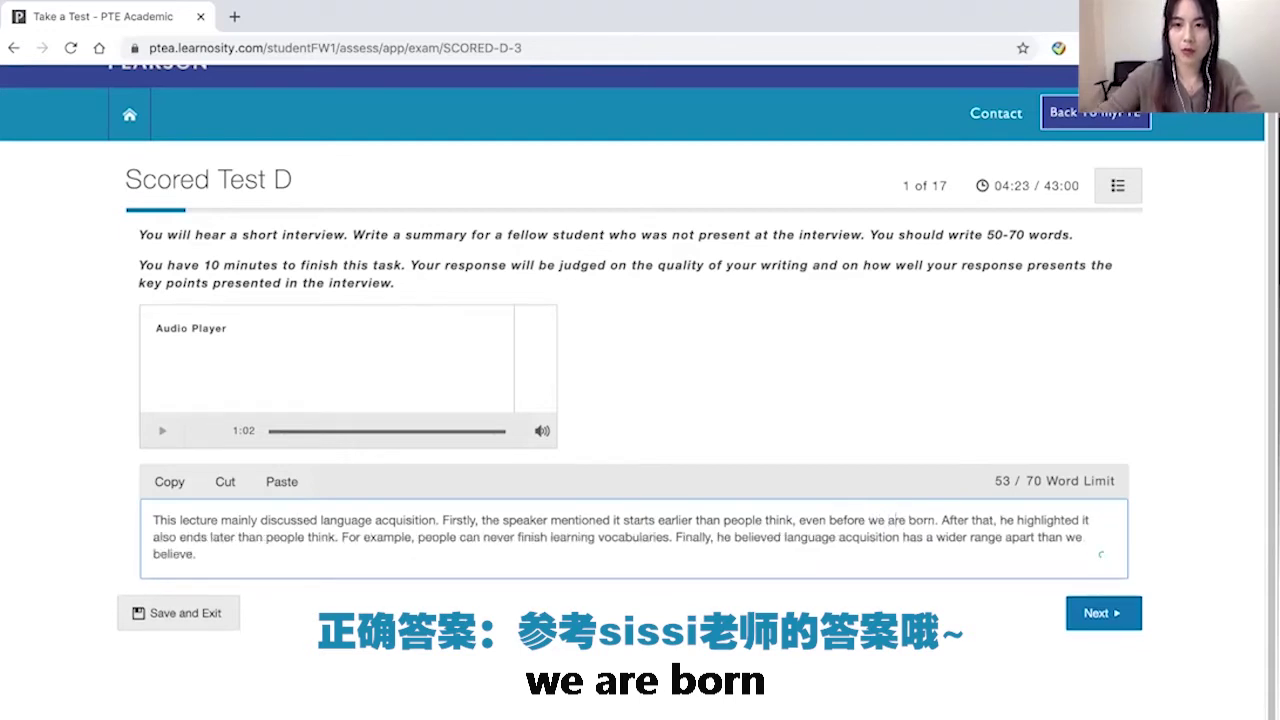
{"action": "double_click", "coordinate": [895, 520]}
{"action": "type", "text": "we"}
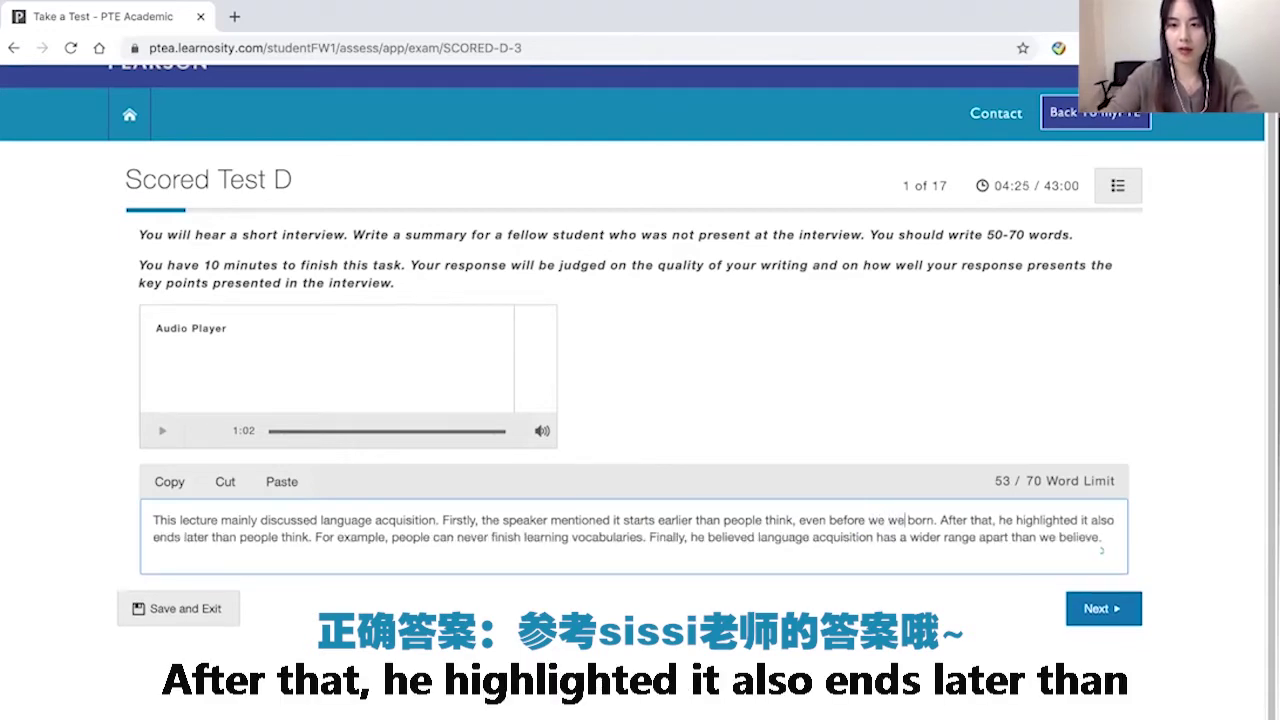
{"action": "type", "text": "re"}
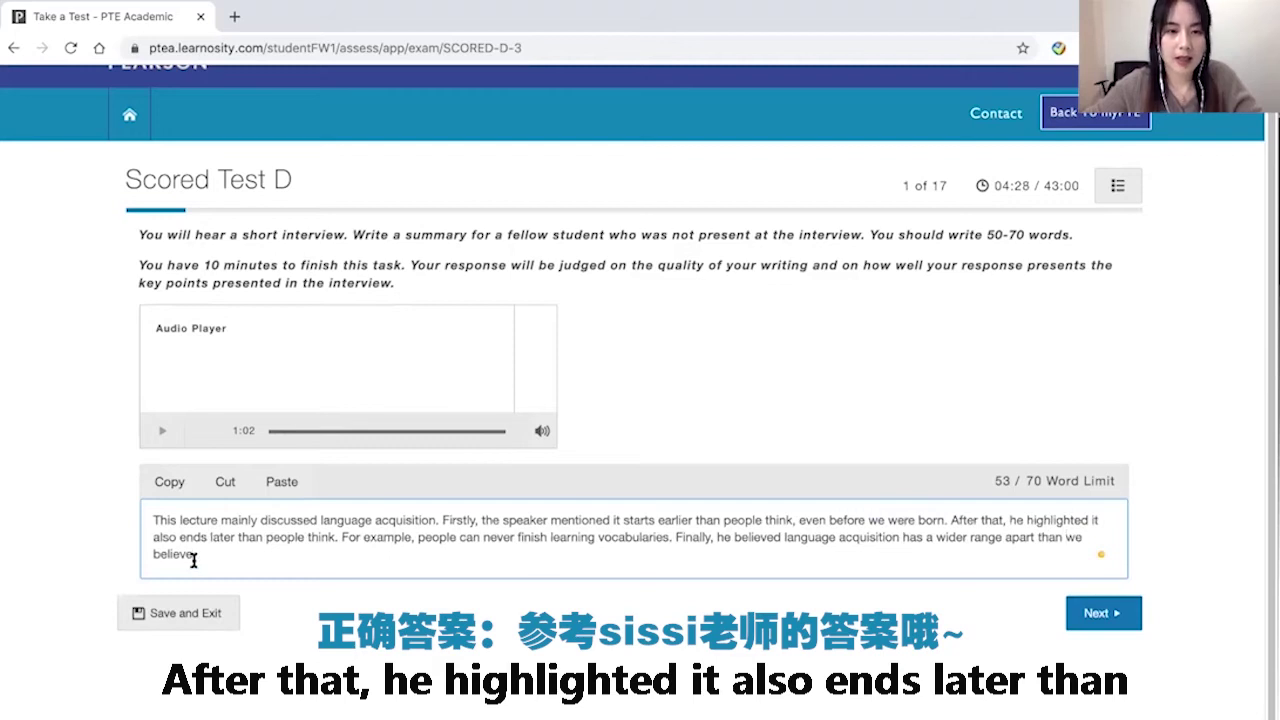
Proofread the rest of the finished summary and proceed to question 2 of the test
{"action": "scroll", "coordinate": [224, 550], "scroll_direction": "down", "scroll_amount": 1}
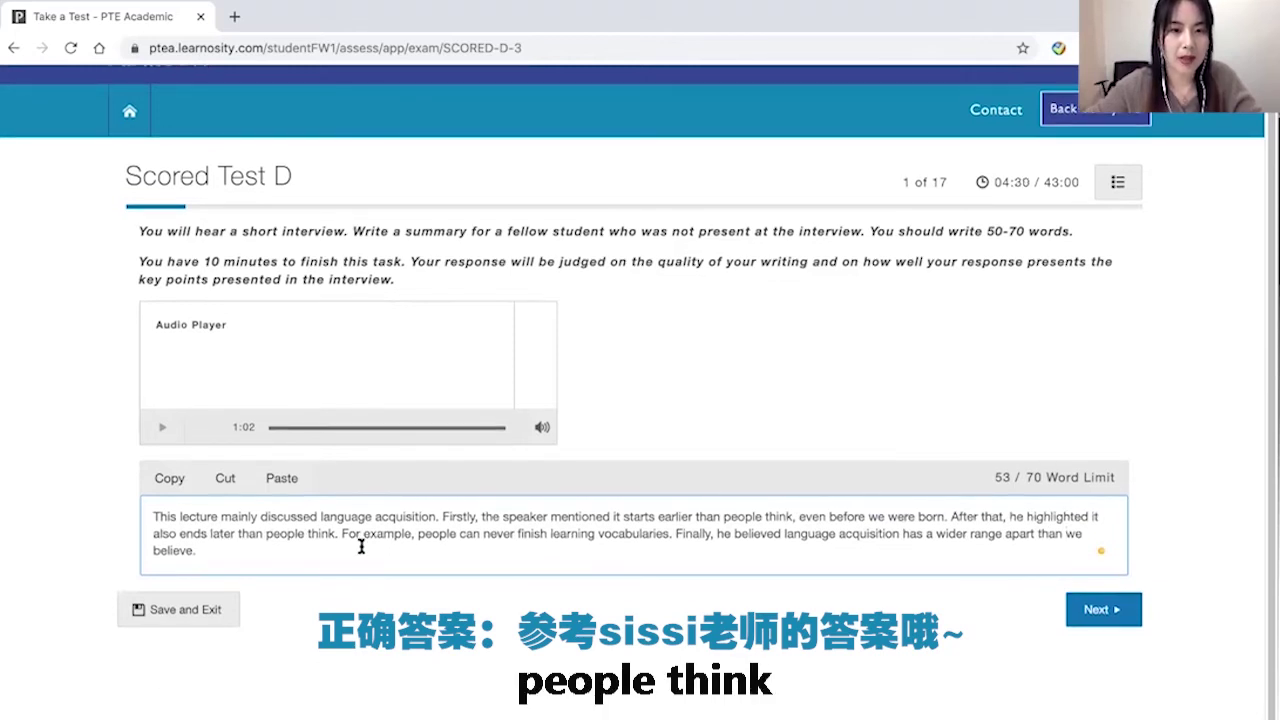
{"action": "left_click", "coordinate": [516, 530]}
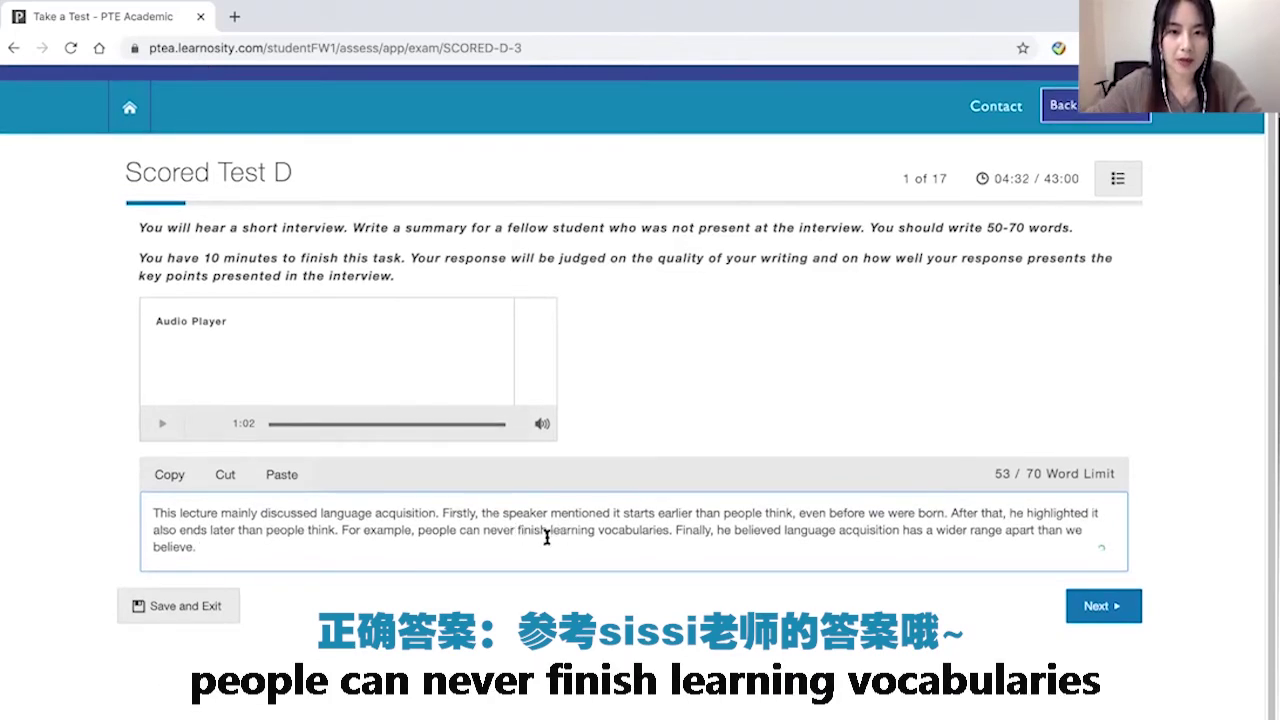
{"action": "scroll", "coordinate": [620, 542], "scroll_direction": "down", "scroll_amount": 1}
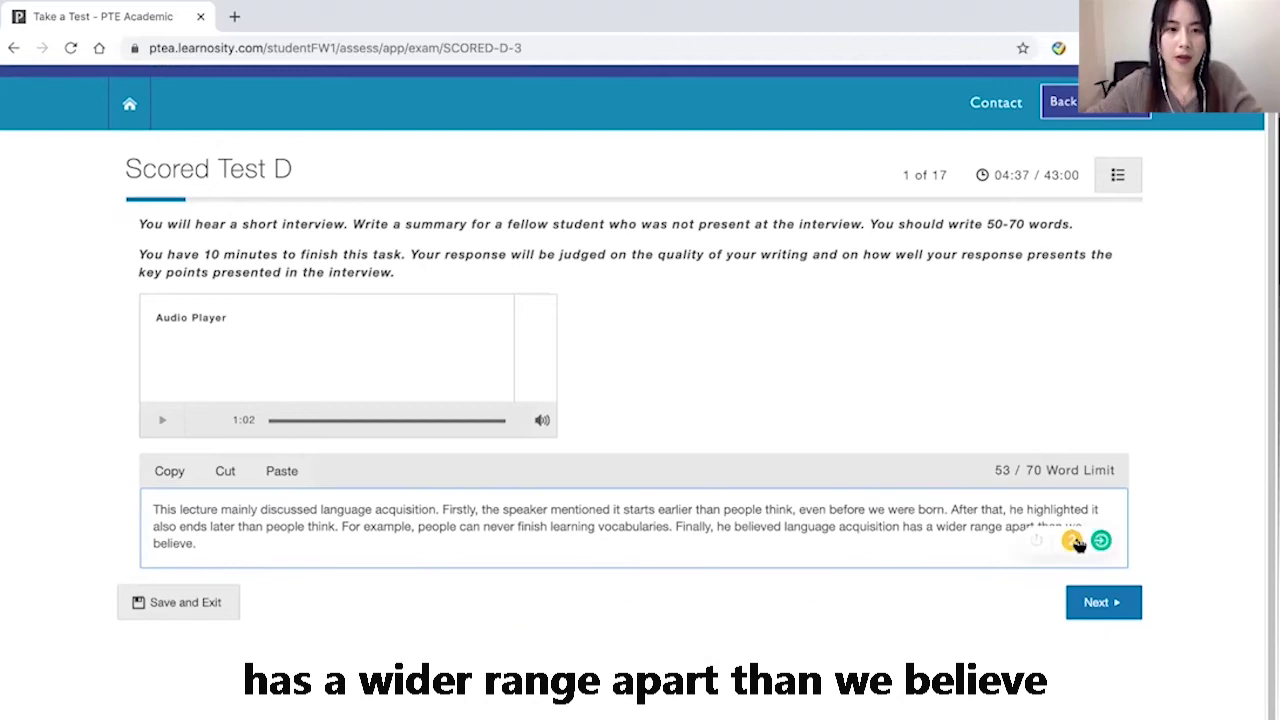
{"action": "scroll", "coordinate": [423, 552], "scroll_direction": "up", "scroll_amount": 1}
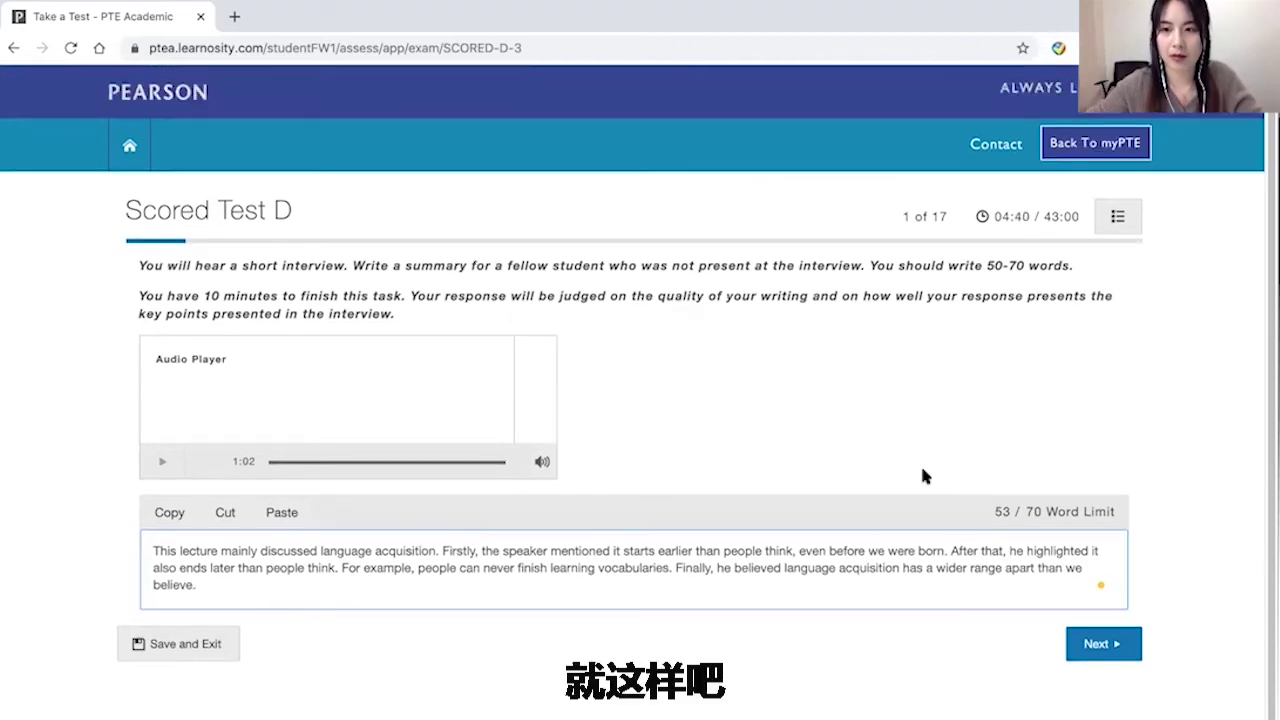
{"action": "left_click", "coordinate": [1120, 635]}
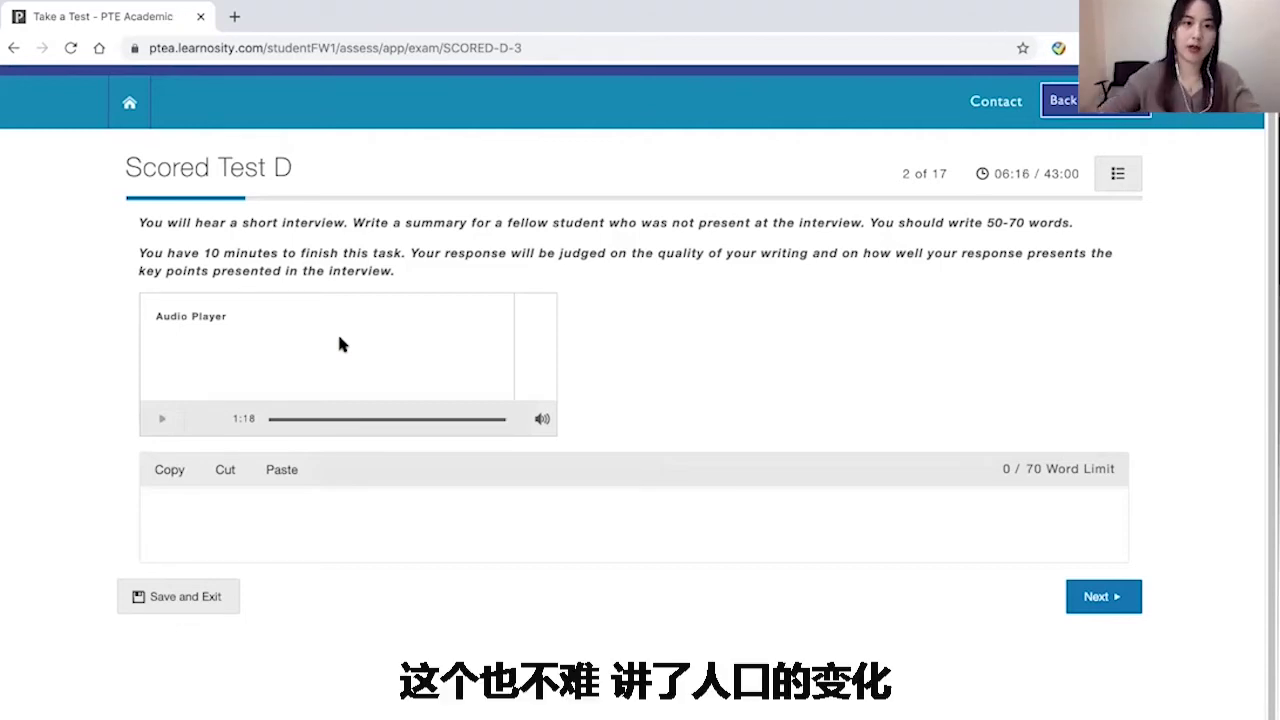
Begin the question 2 summary with "This lecture mainly discussed about population"
{"action": "left_click", "coordinate": [239, 557]}
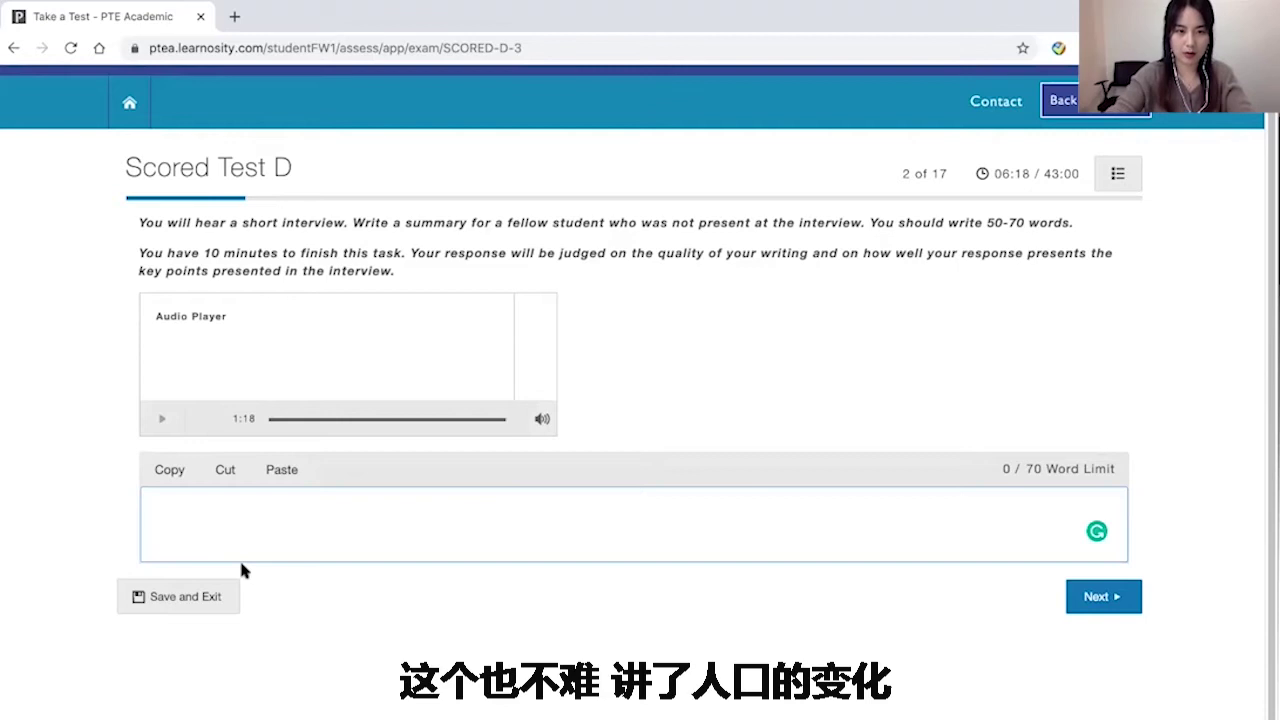
{"action": "type", "text": "The"}
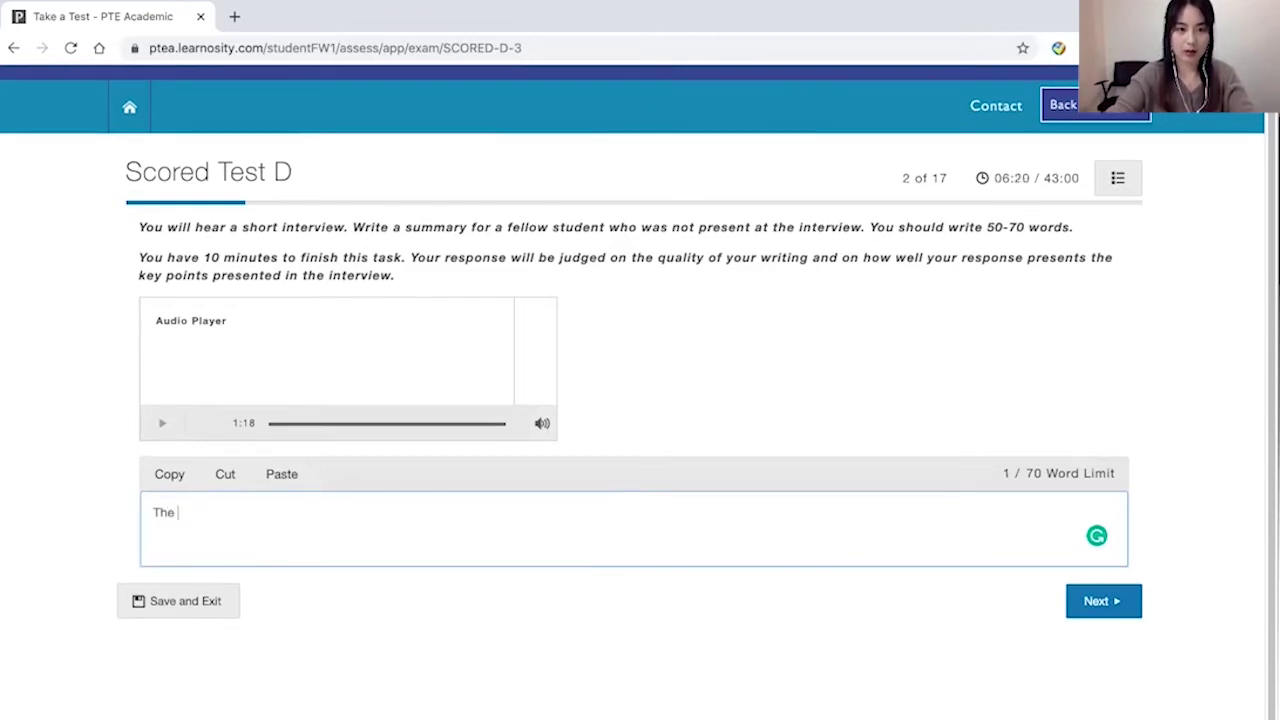
{"action": "key", "text": "BackSpace"}
{"action": "key", "text": "BackSpace"}
{"action": "type", "text": "is l"}
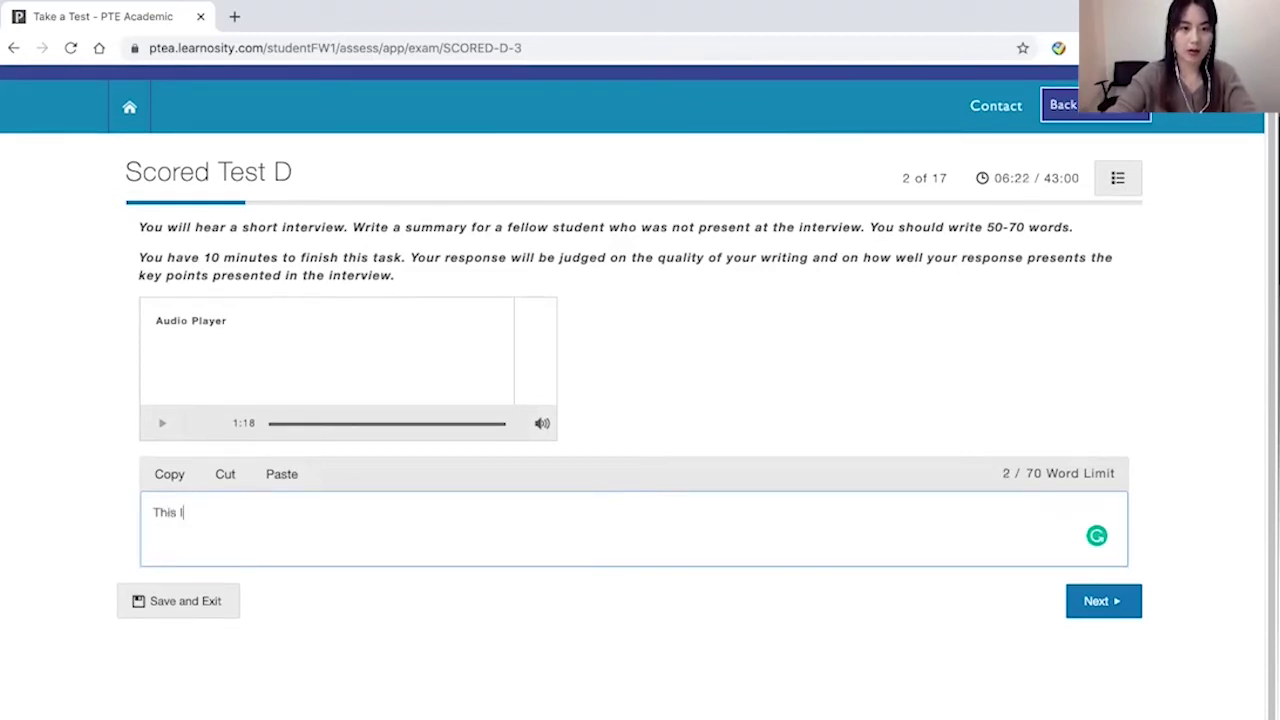
{"action": "type", "text": "ecture mainly discussed about popu"}
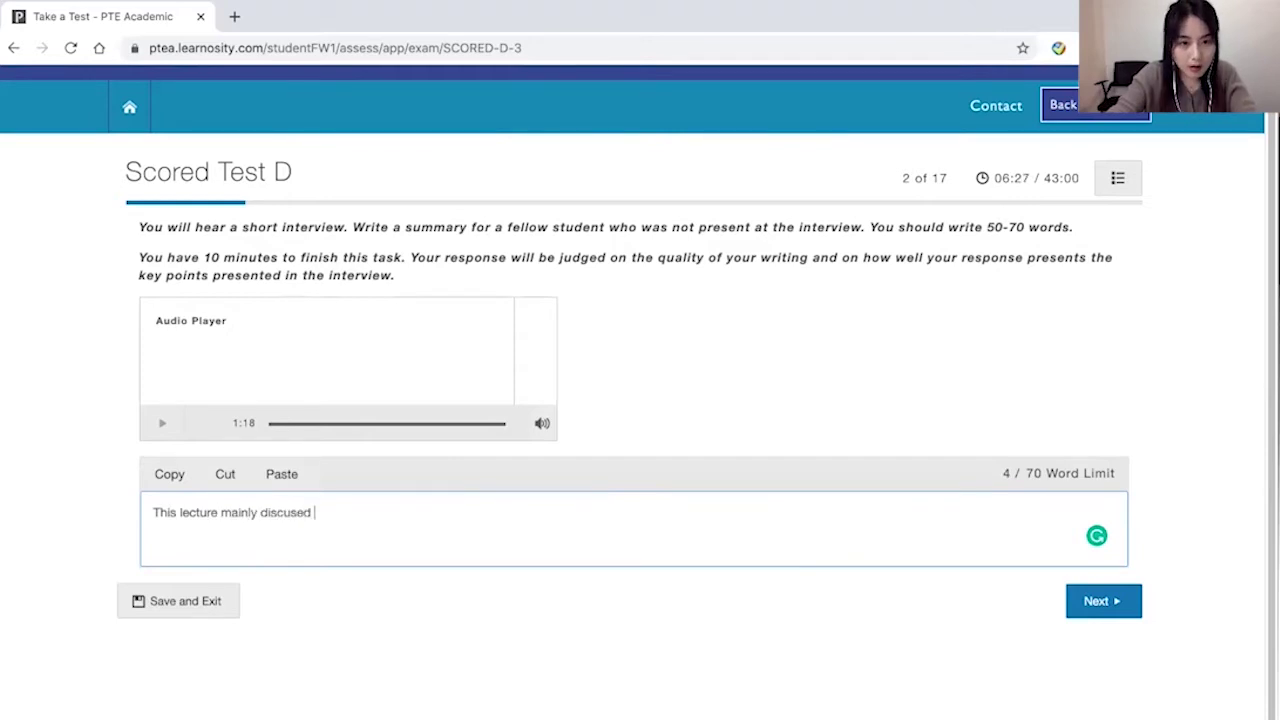
{"action": "type", "text": "lation"}
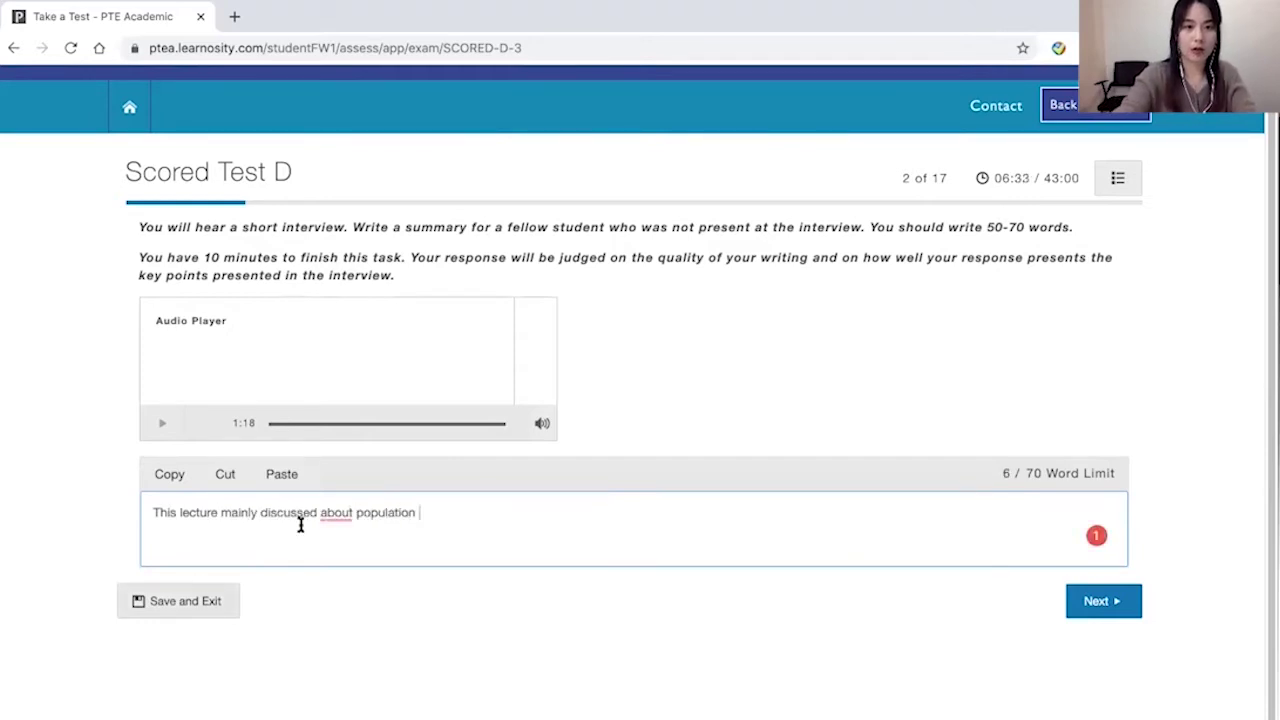
Remove the flagged word "about", complete the opening sentence with "change.", and begin the second sentence with "The"
{"action": "left_click", "coordinate": [335, 517]}
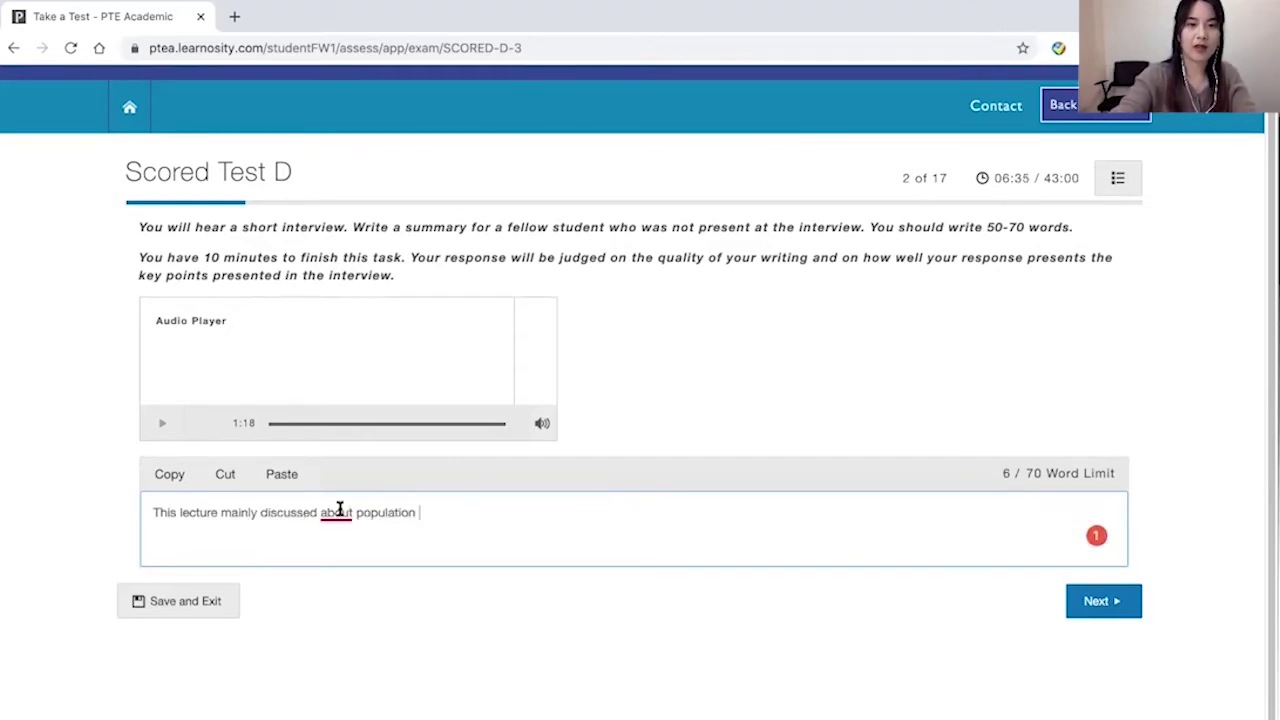
{"action": "left_click", "coordinate": [341, 560]}
{"action": "left_click", "coordinate": [412, 510]}
{"action": "type", "text": "ch"}
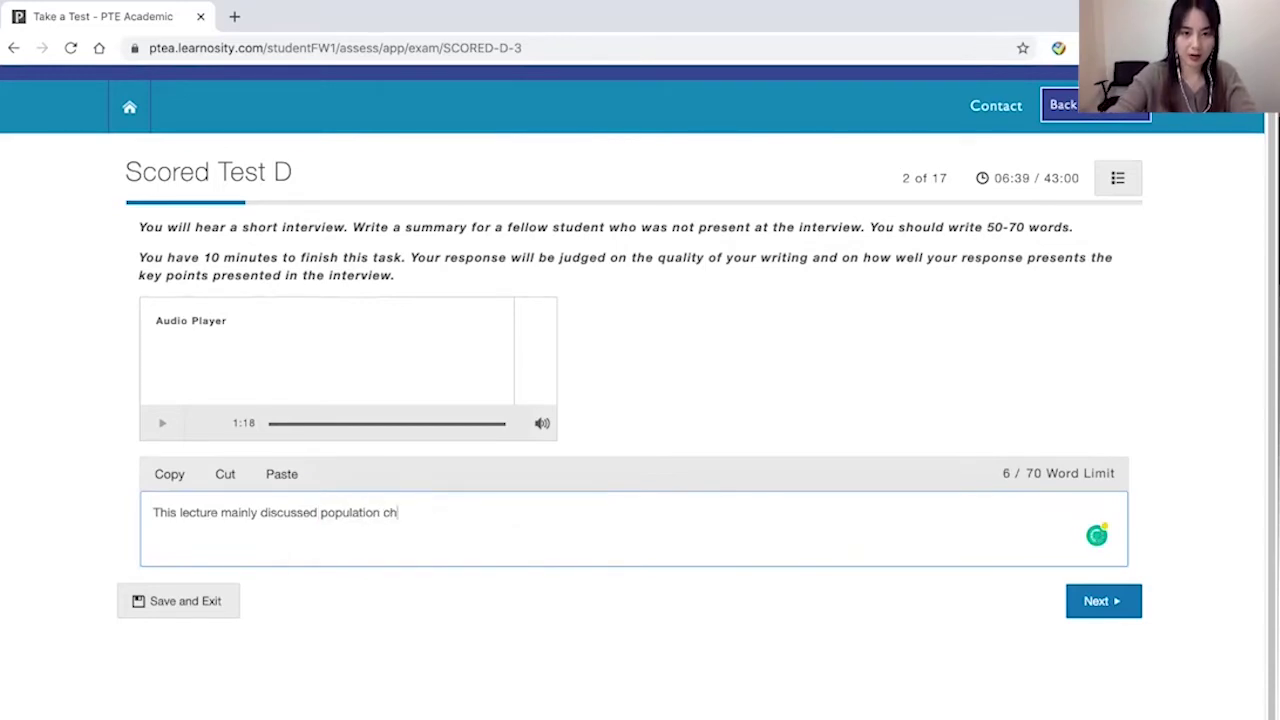
{"action": "type", "text": "ange. The "}
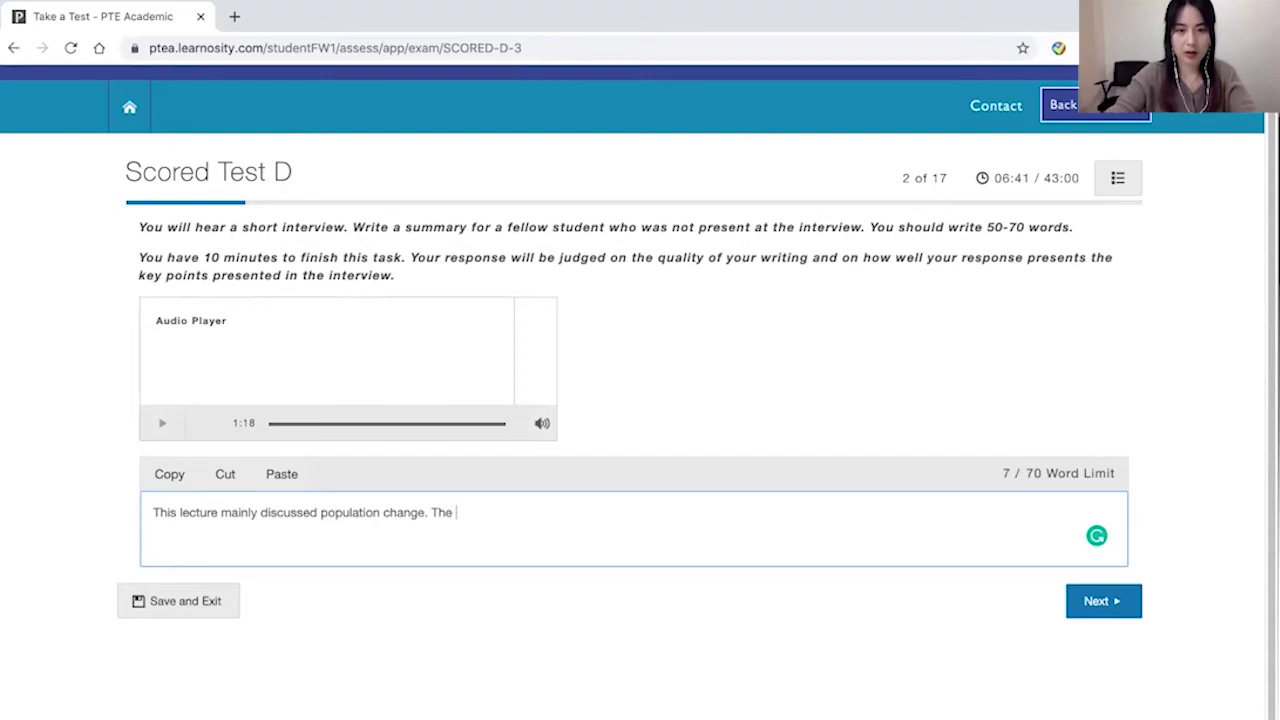
Complete the second sentence as "The speaker mentioned the size has doubled." and begin the third with "For example, population"
{"action": "type", "text": "speaker mentioned "}
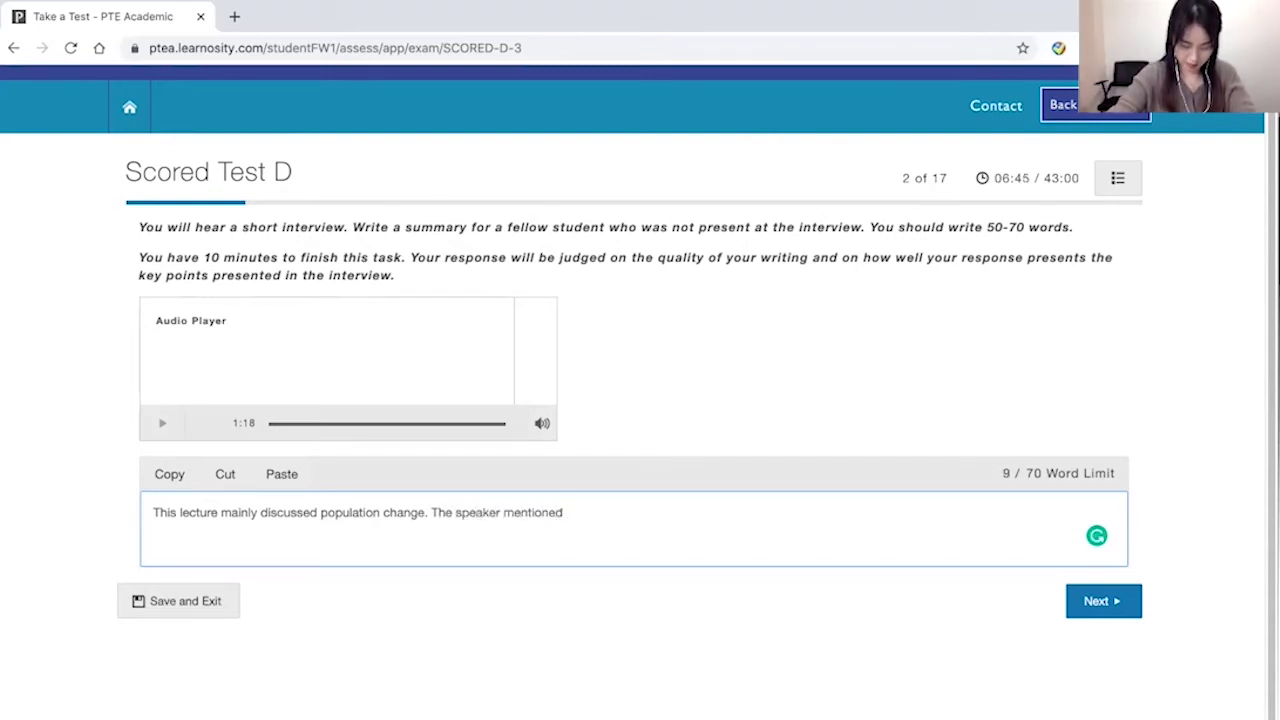
{"action": "type", "text": "the si"}
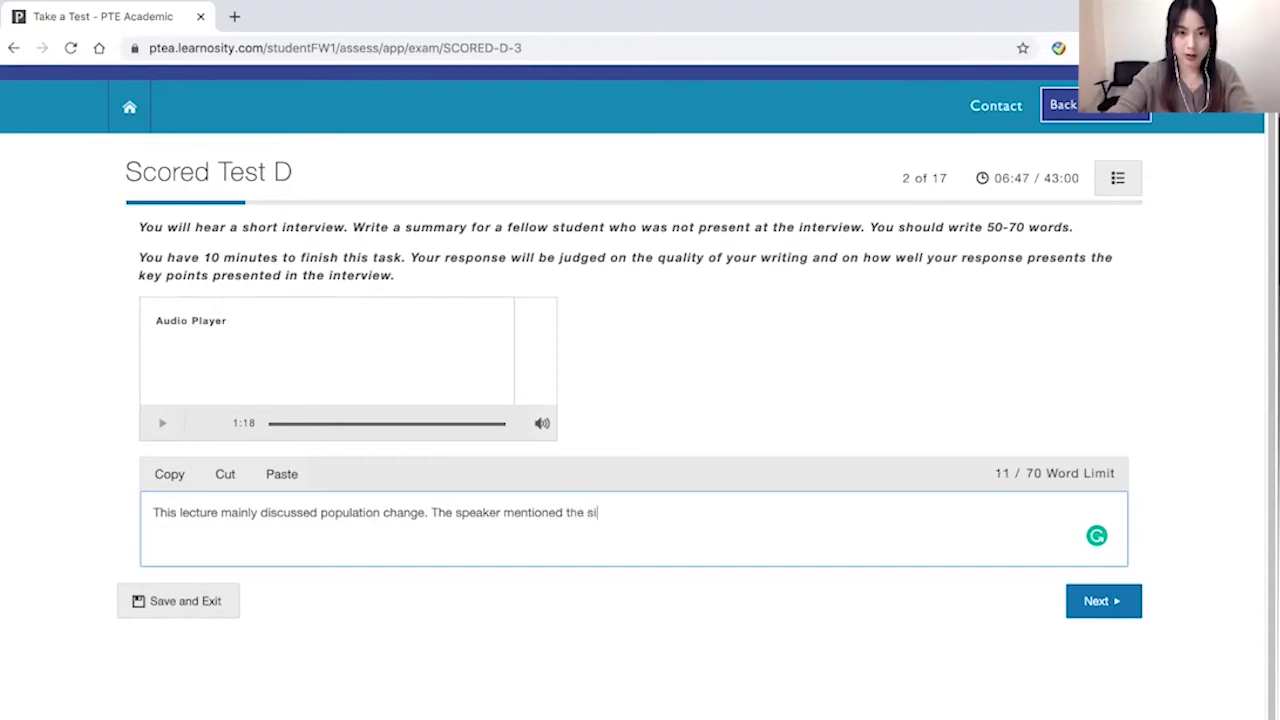
{"action": "type", "text": "ze has changed"}
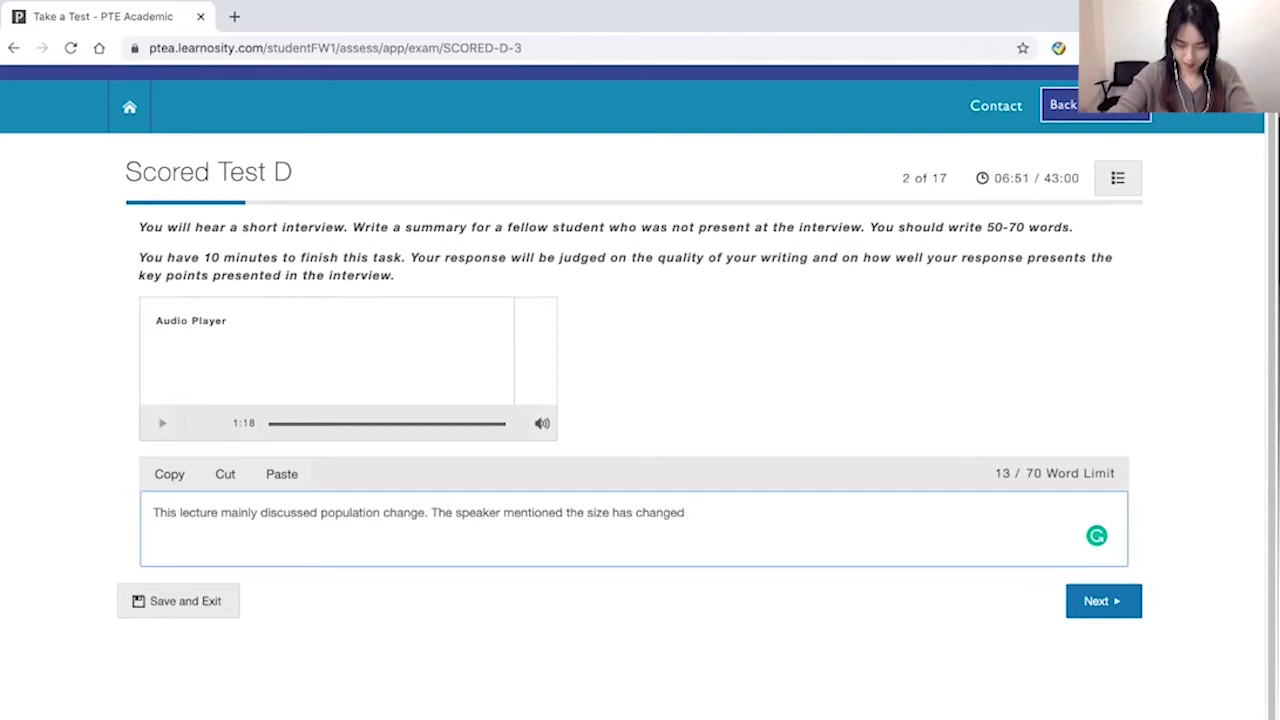
{"action": "key", "text": "BackSpace"}
{"action": "key", "text": "BackSpace"}
{"action": "key", "text": "BackSpace"}
{"action": "key", "text": "BackSpace"}
{"action": "key", "text": "BackSpace"}
{"action": "key", "text": "BackSpace"}
{"action": "key", "text": "BackSpace"}
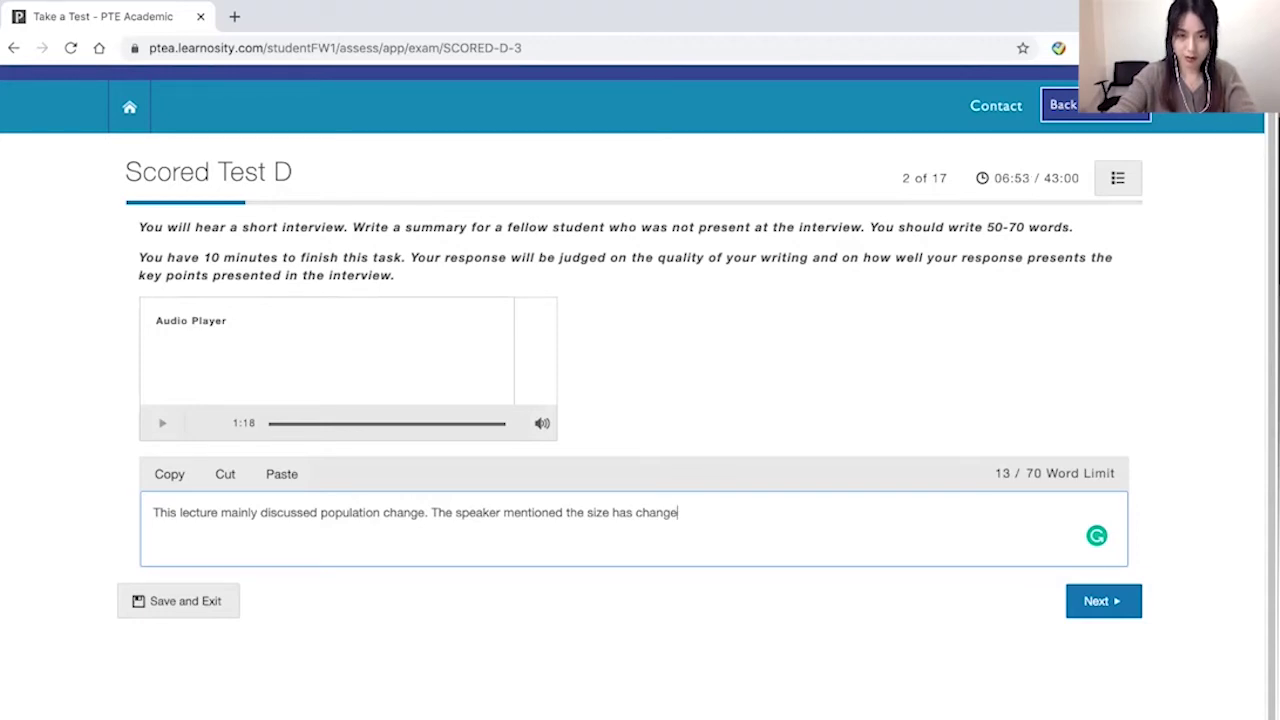
{"action": "type", "text": "dou"}
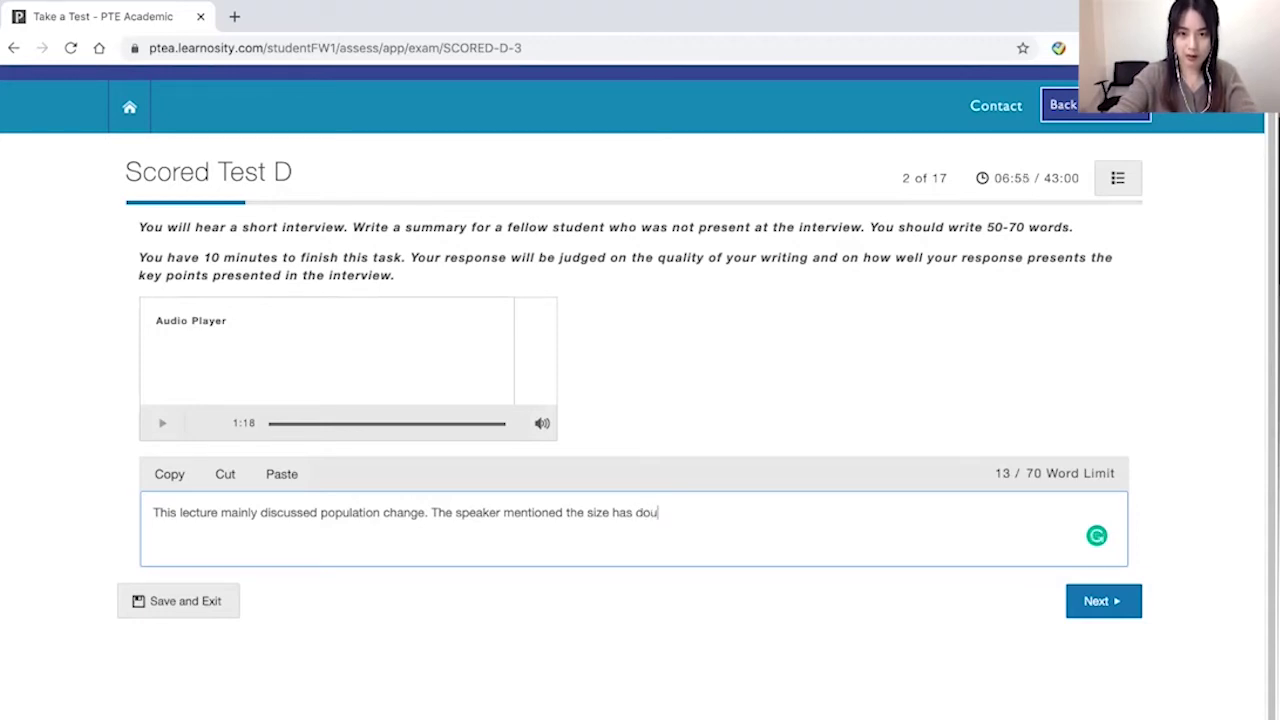
{"action": "type", "text": "bled. For example, population"}
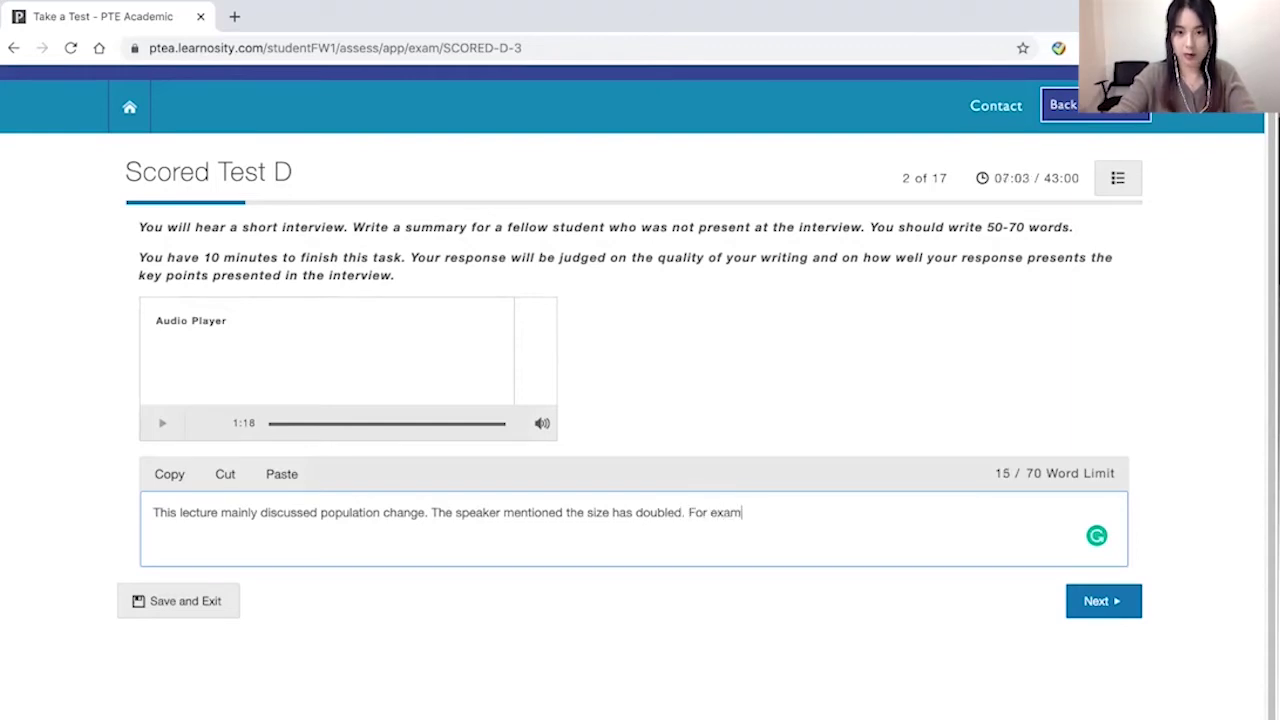
Finish the example as "the population will reach 10 billion and flat out." and begin "After that, she also said distribution"
{"action": "left_click", "coordinate": [814, 560]}
{"action": "type", "text": "will reach 10 billion and flat out. After that, she also st"}
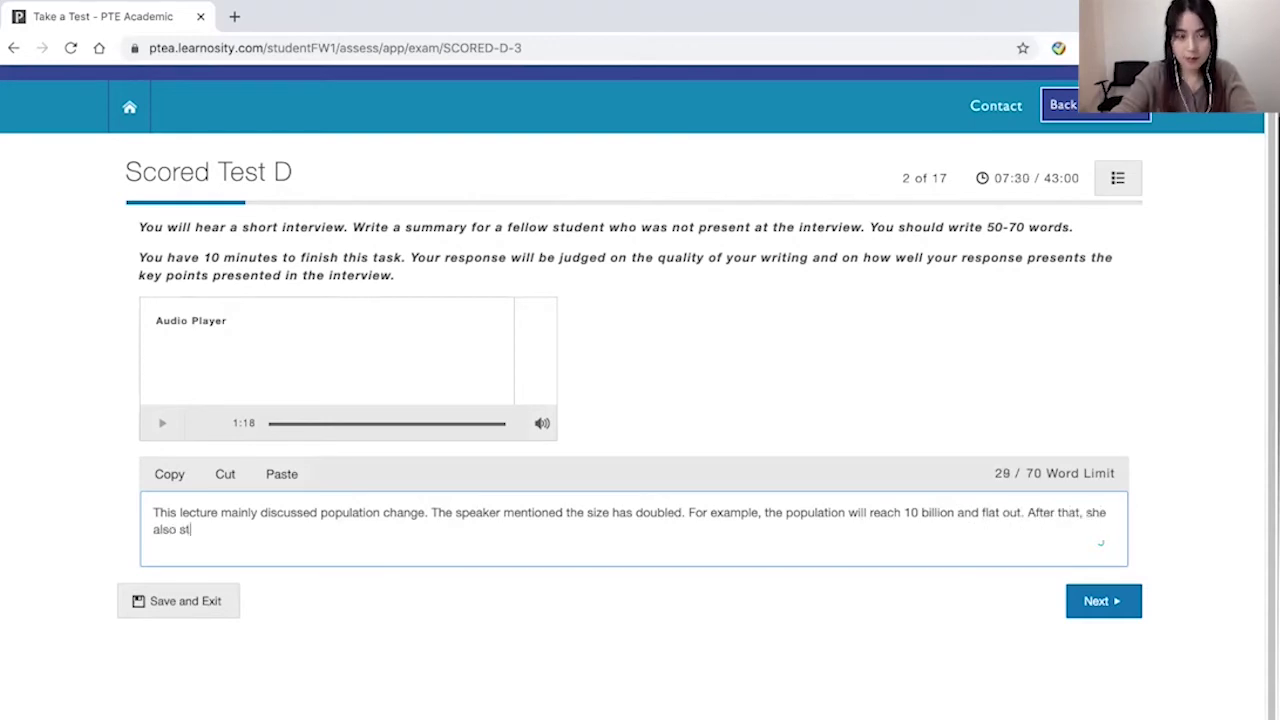
{"action": "key", "text": "BackSpace"}
{"action": "type", "text": "aid "}
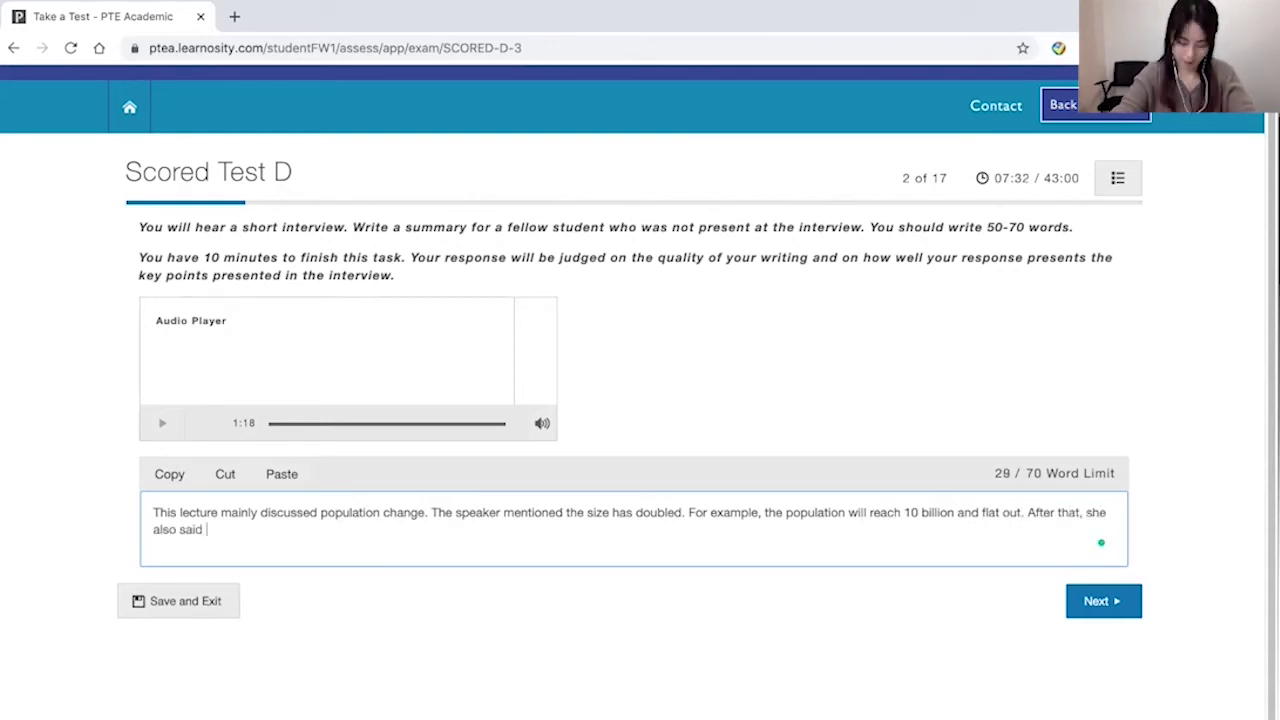
{"action": "type", "text": "dis"}
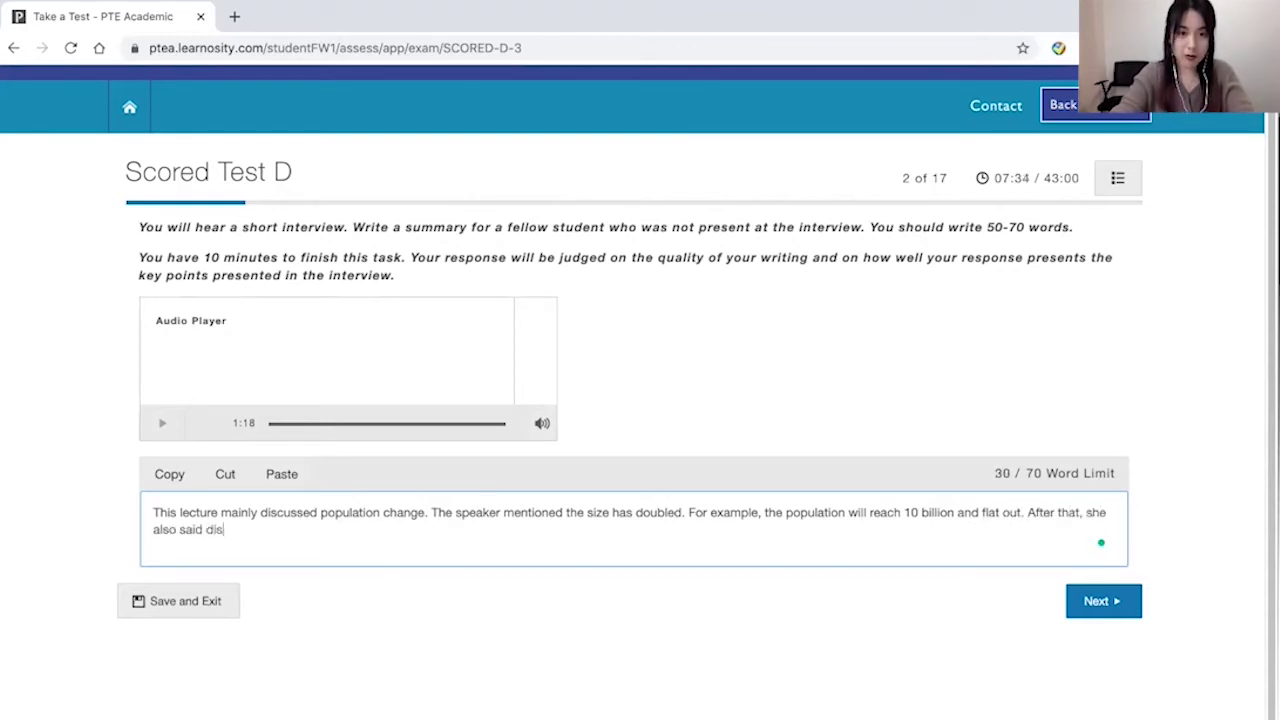
{"action": "type", "text": "tribution "}
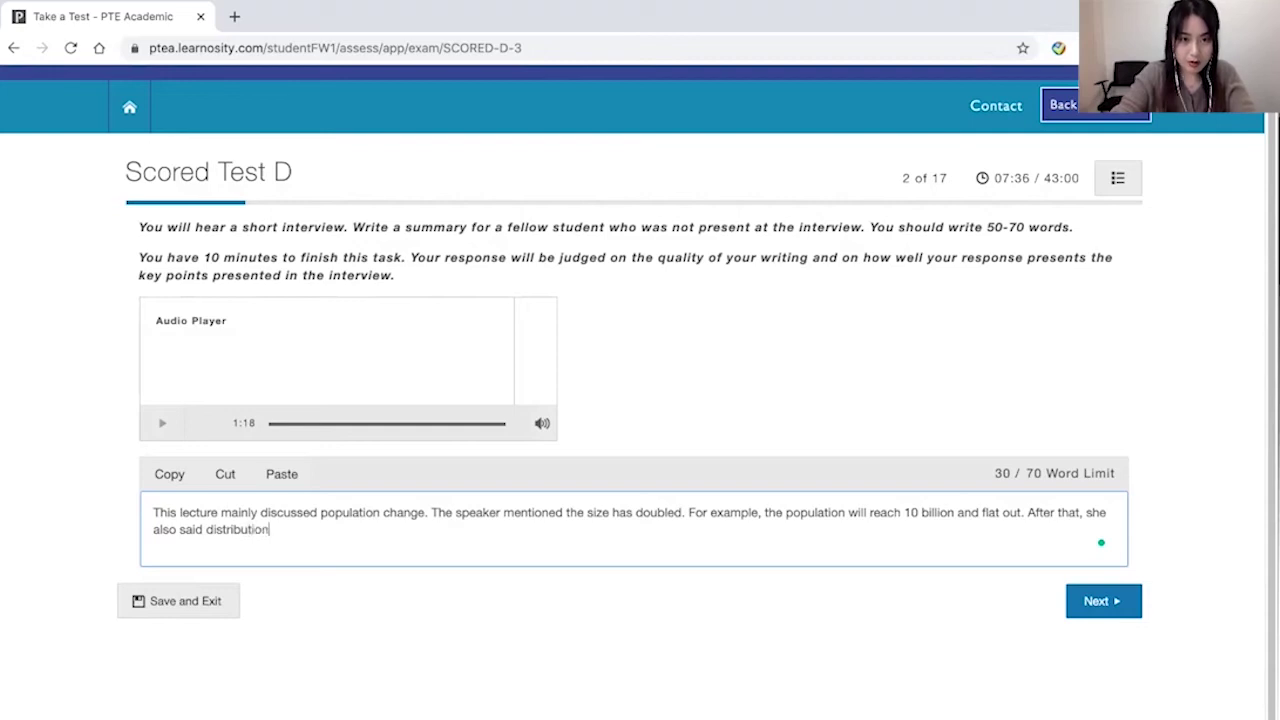
Continue the distribution sentence with "change" followed by a colon
{"action": "type", "text": "change, people"}
{"action": "key", "text": "BackSpace"}
{"action": "key", "text": "BackSpace"}
{"action": "key", "text": "BackSpace"}
{"action": "key", "text": "BackSpace"}
{"action": "key", "text": "BackSpace"}
{"action": "key", "text": "BackSpace"}
{"action": "key", "text": "BackSpace"}
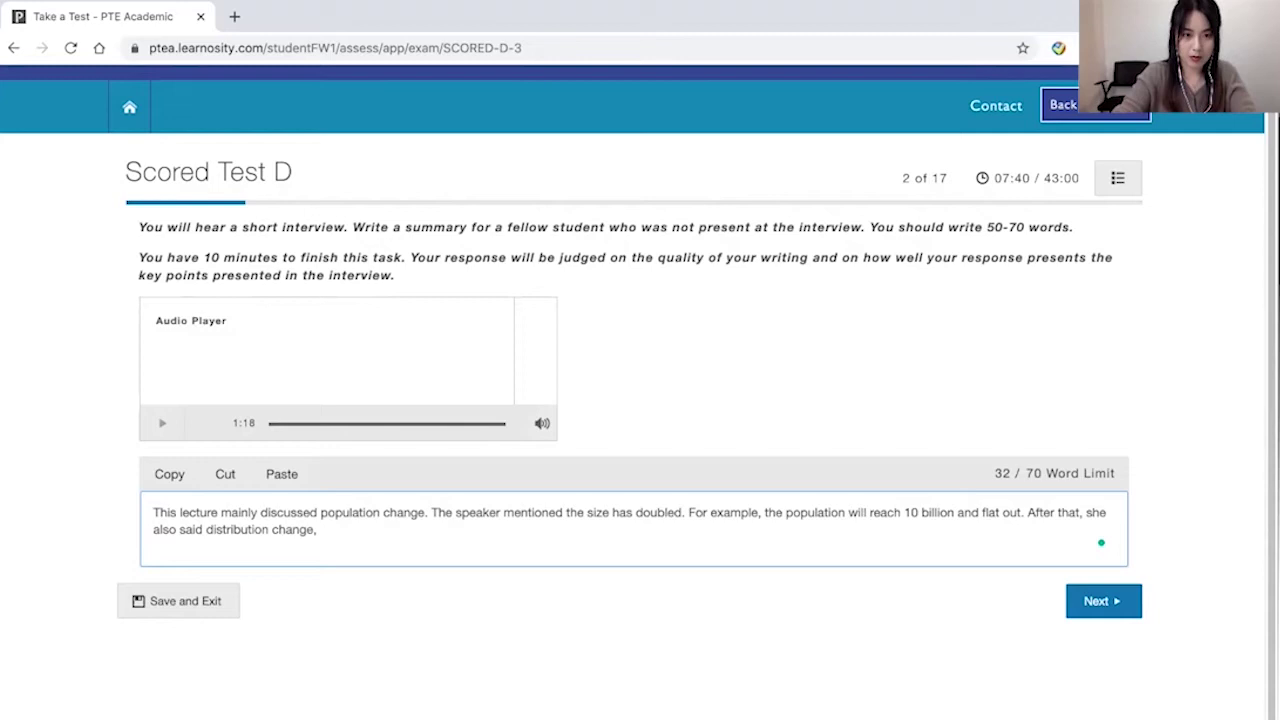
{"action": "type", "text": ": "}
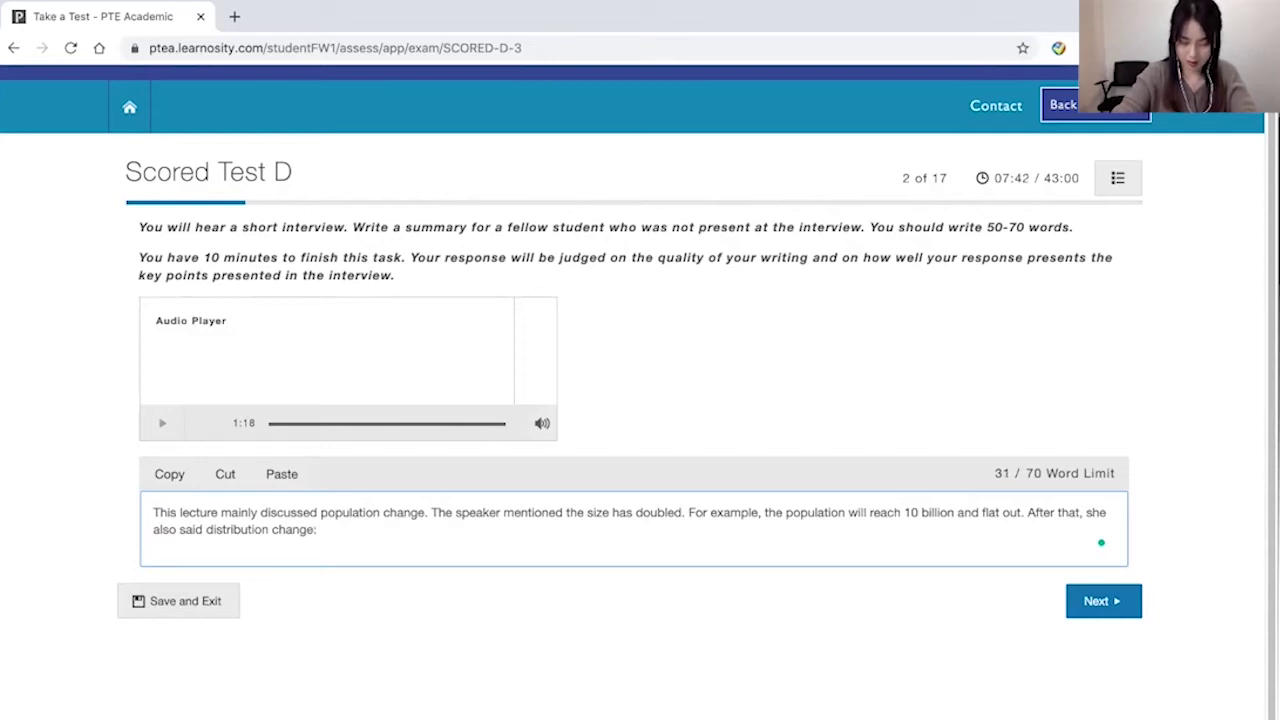
Add "more people" after the colon in the distribution sentence
{"action": "type", "text": "more and"}
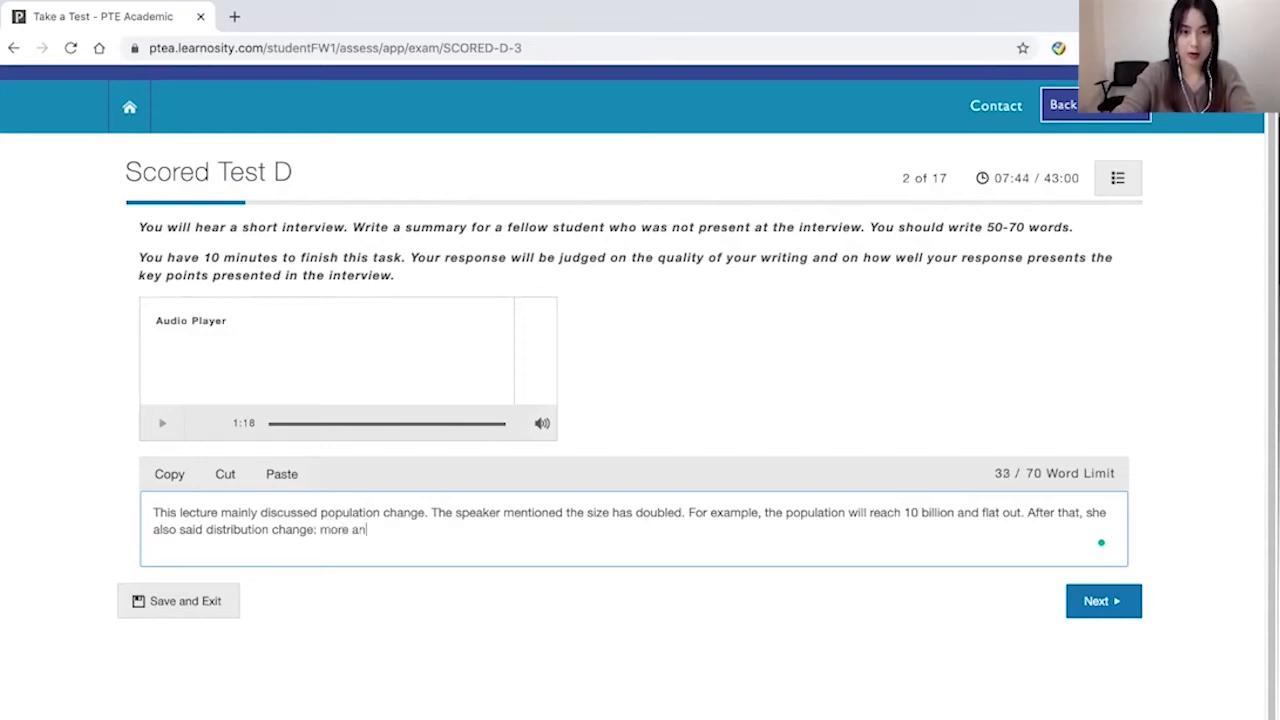
{"action": "key", "text": "BackSpace"}
{"action": "key", "text": "BackSpace"}
{"action": "key", "text": "BackSpace"}
{"action": "key", "text": "BackSpace"}
{"action": "type", "text": "o"}
{"action": "key", "text": "BackSpace"}
{"action": "key", "text": "BackSpace"}
{"action": "type", "text": "abo"}
{"action": "key", "text": "BackSpace"}
{"action": "key", "text": "BackSpace"}
{"action": "key", "text": "BackSpace"}
{"action": "key", "text": "BackSpace"}
{"action": "type", "text": "people o"}
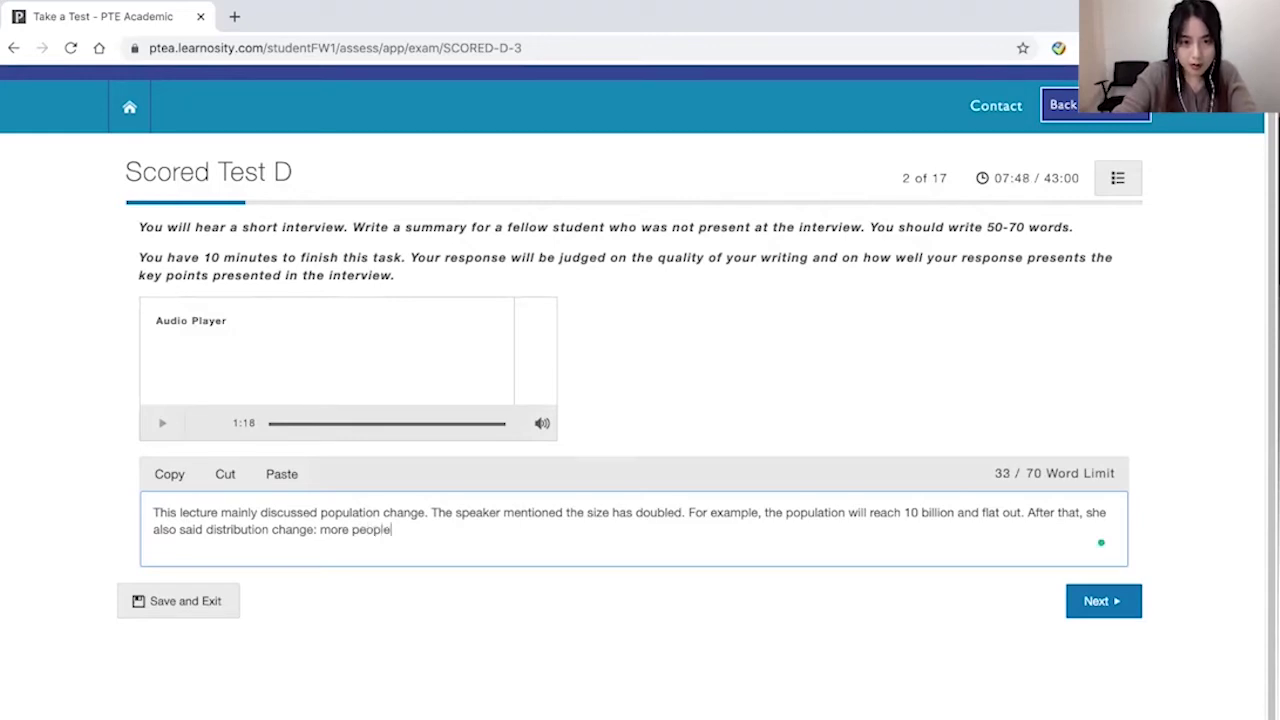
Finish the distribution sentence with "live in urban areas."
{"action": "key", "text": "BackSpace"}
{"action": "type", "text": "lieve"}
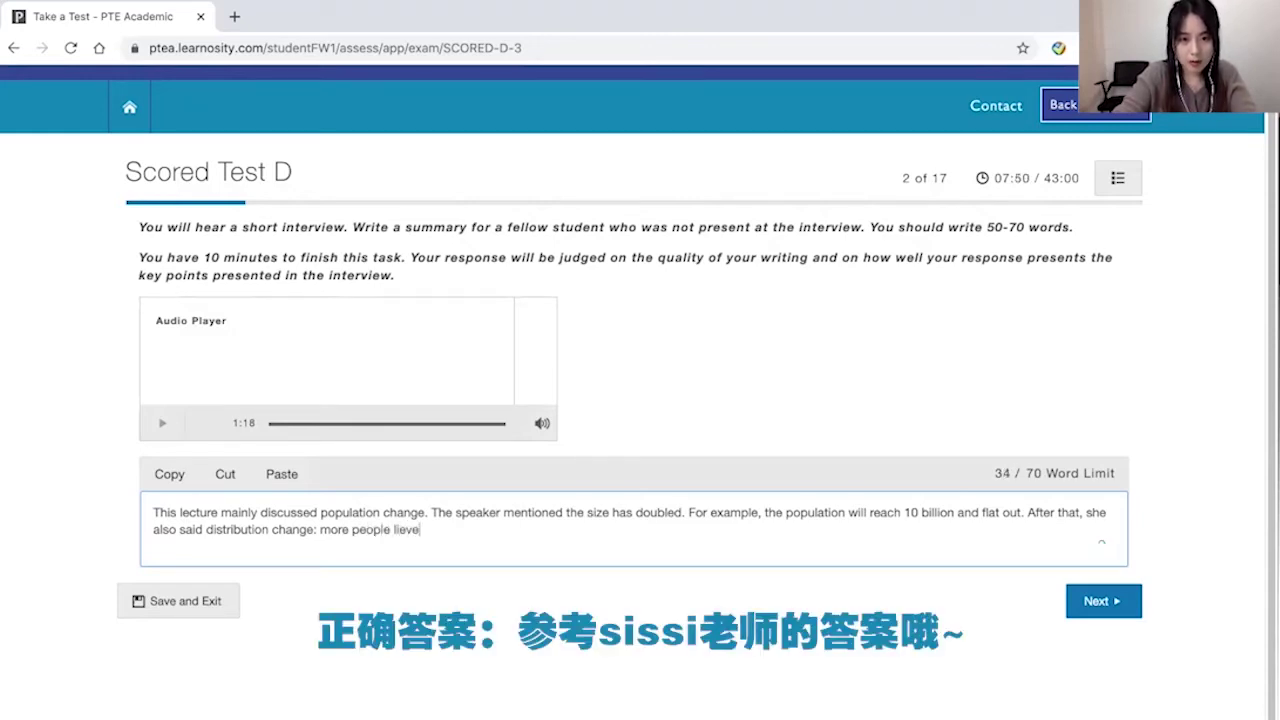
{"action": "key", "text": "BackSpace"}
{"action": "key", "text": "BackSpace"}
{"action": "key", "text": "BackSpace"}
{"action": "type", "text": "ve in u"}
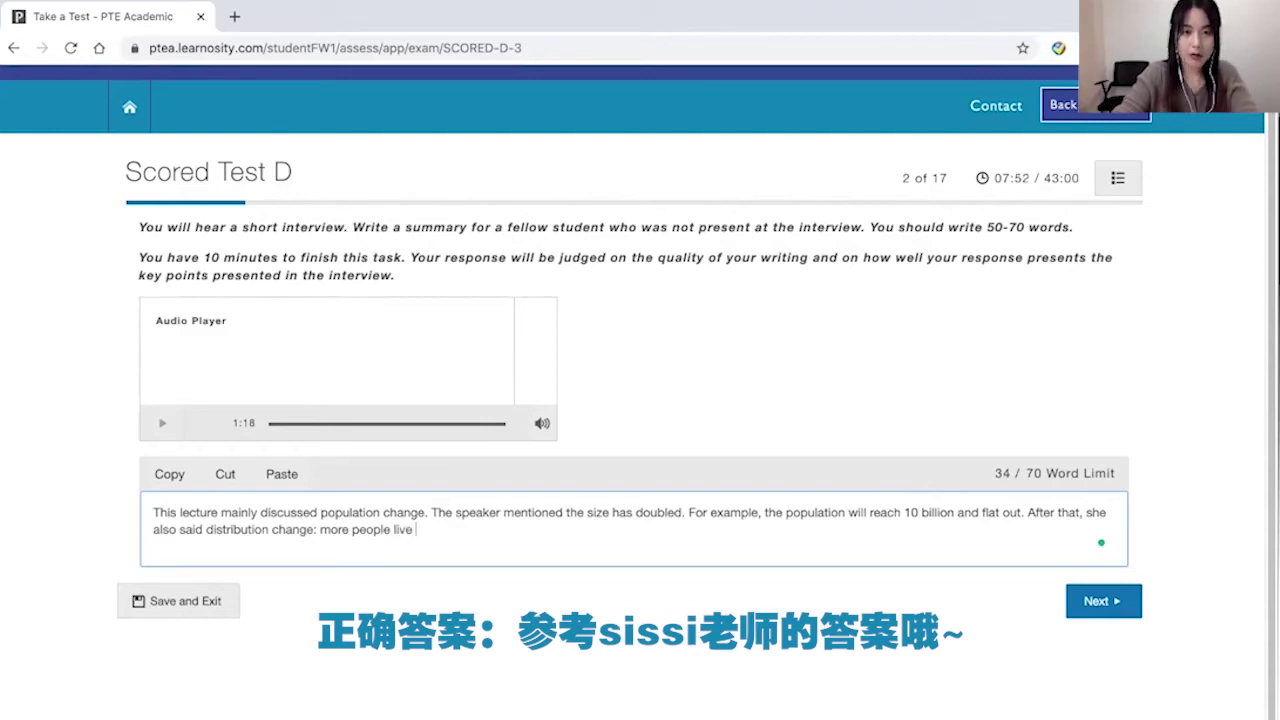
{"action": "type", "text": "rban "}
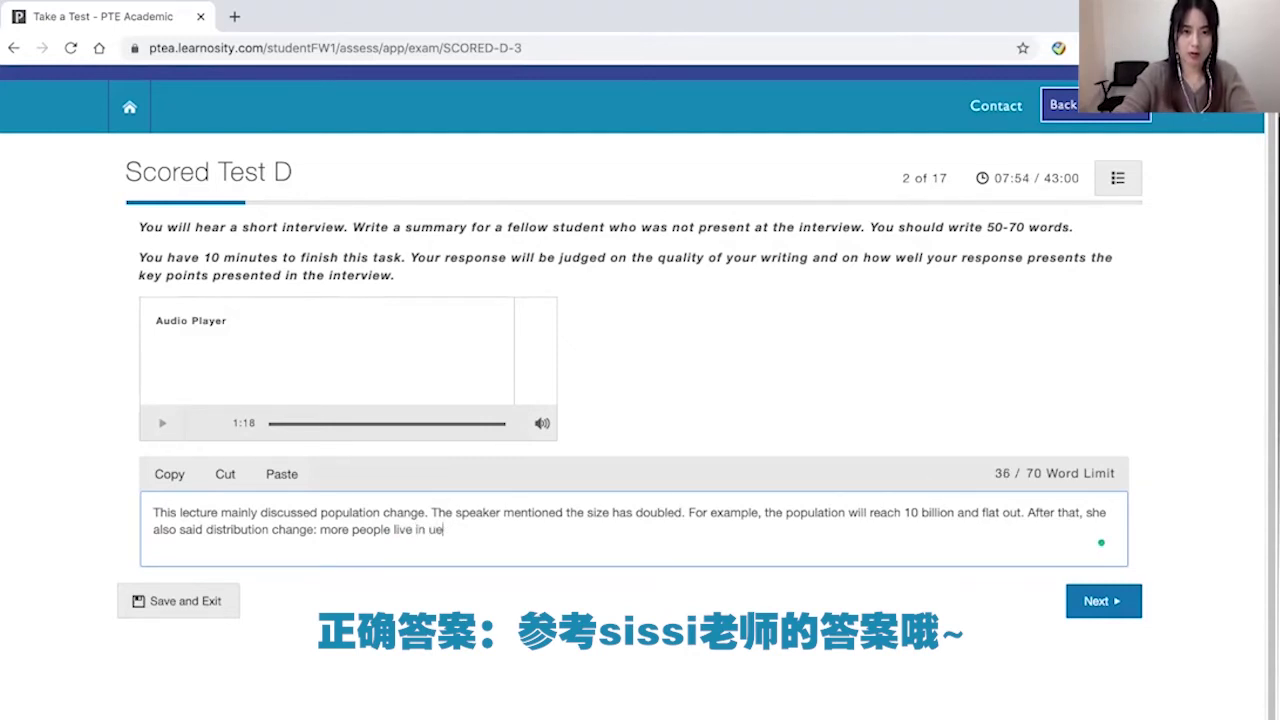
{"action": "type", "text": "areas"}
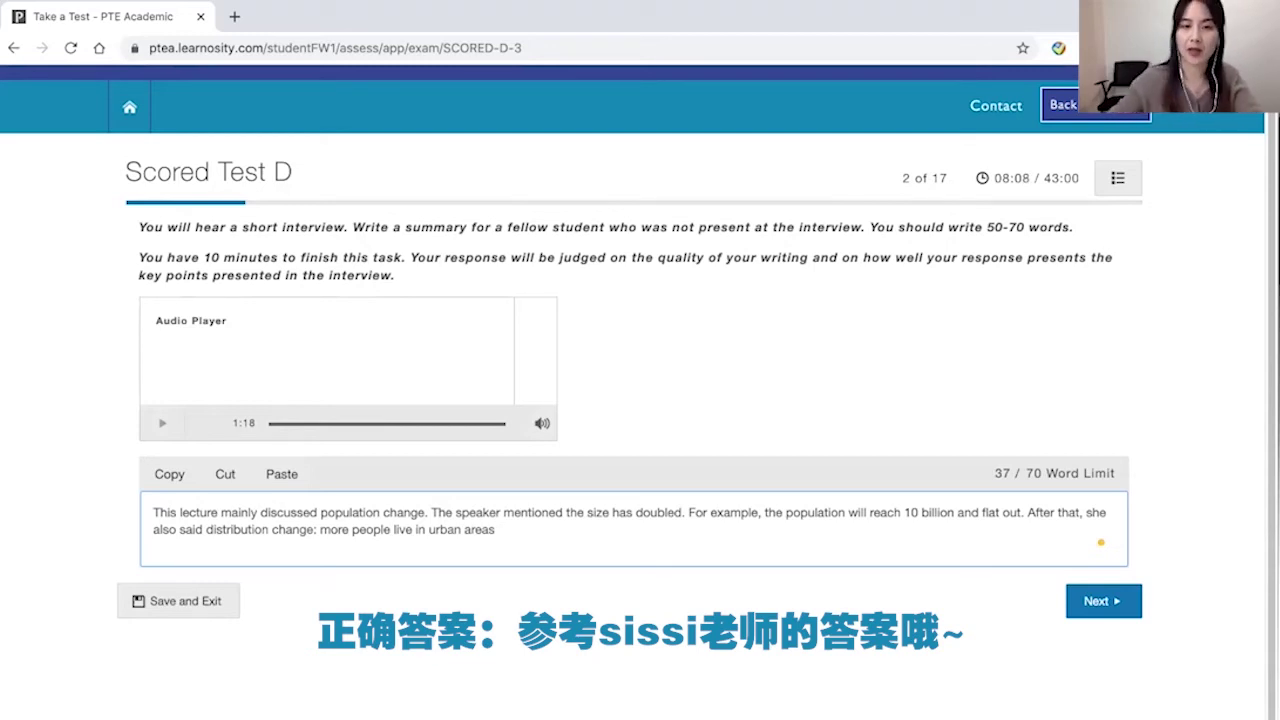
{"action": "type", "text": "."}
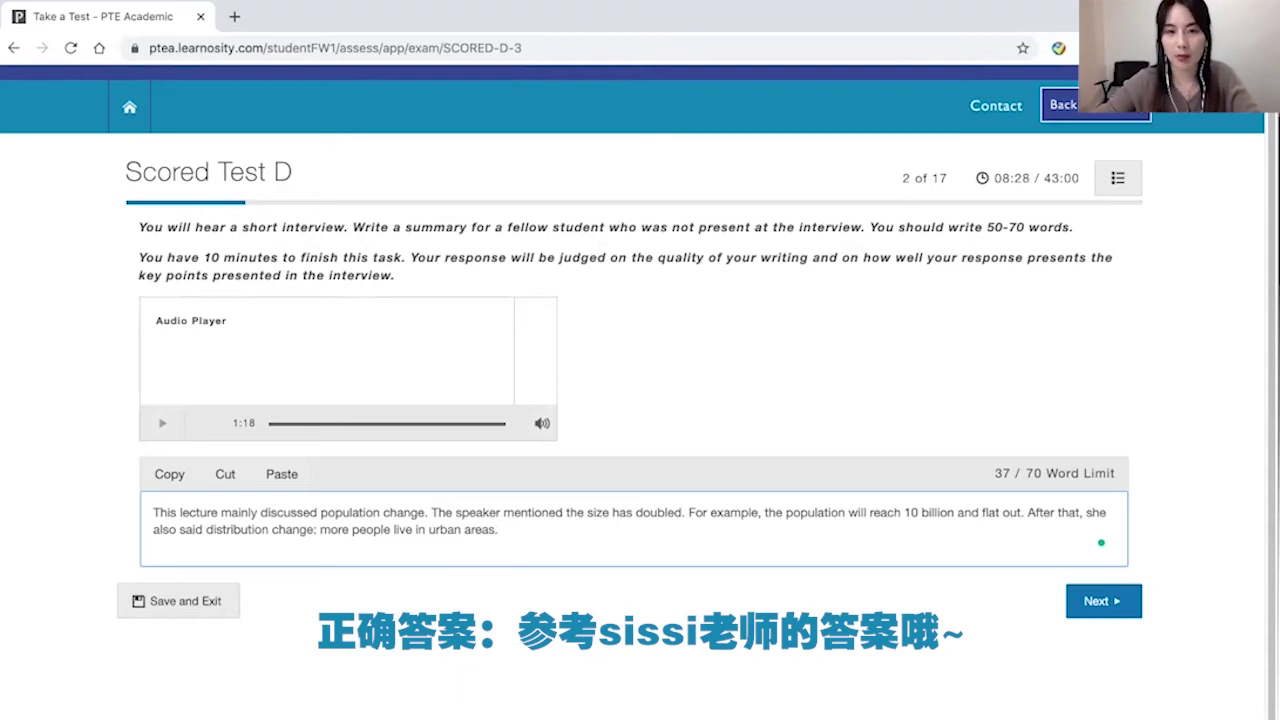
{"action": "type", "text": "Th"}
{"action": "key", "text": "BackSpace"}
{"action": "key", "text": "BackSpace"}
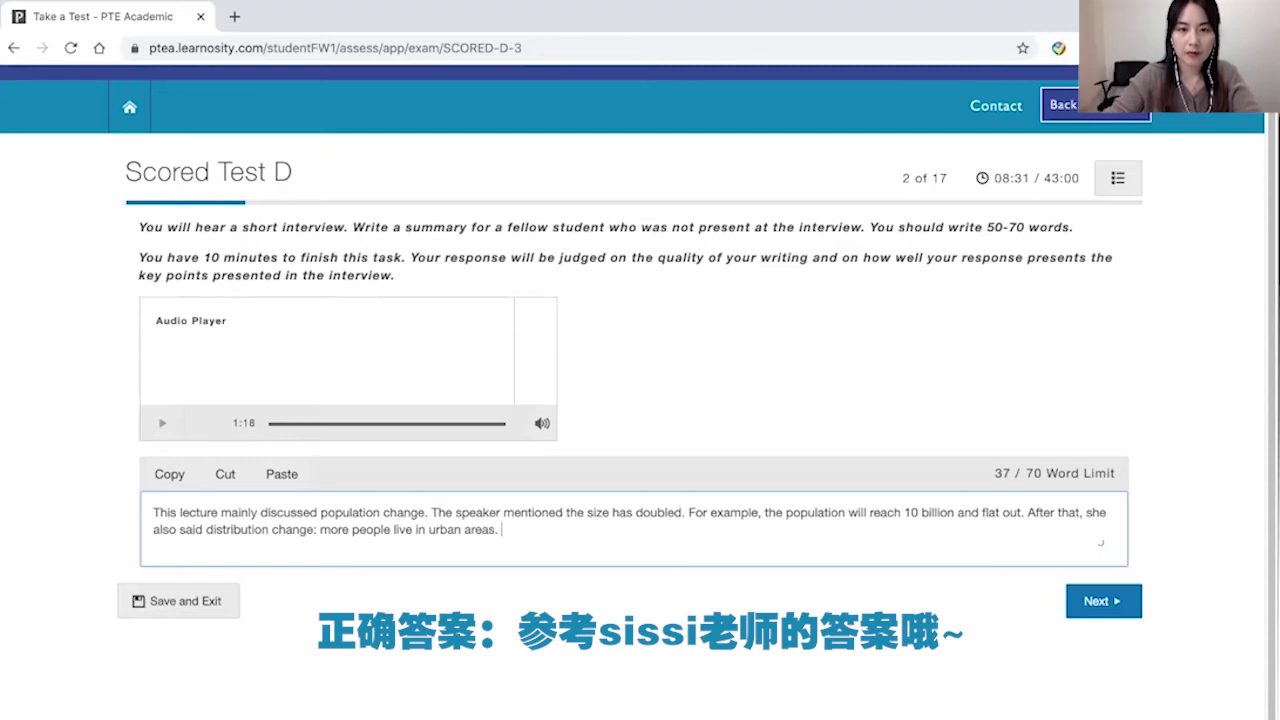
Add "Finally, she believed the major change is the age change." followed by "Women now are having less children and there"
{"action": "type", "text": "Finally, she belived the ma"}
{"action": "key", "text": "BackSpace"}
{"action": "key", "text": "BackSpace"}
{"action": "key", "text": "BackSpace"}
{"action": "key", "text": "BackSpace"}
{"action": "key", "text": "BackSpace"}
{"action": "key", "text": "BackSpace"}
{"action": "key", "text": "BackSpace"}
{"action": "key", "text": "BackSpace"}
{"action": "key", "text": "BackSpace"}
{"action": "key", "text": "BackSpace"}
{"action": "type", "text": "eved the major change is the age change. Women now are having less children and there"}
End the sentence about women after "children" and replace "less" with "fewer"
{"action": "key", "text": "BackSpace"}
{"action": "key", "text": "BackSpace"}
{"action": "key", "text": "BackSpace"}
{"action": "key", "text": "BackSpace"}
{"action": "key", "text": "BackSpace"}
{"action": "key", "text": "BackSpace"}
{"action": "key", "text": "BackSpace"}
{"action": "key", "text": "BackSpace"}
{"action": "key", "text": "BackSpace"}
{"action": "key", "text": "BackSpace"}
{"action": "type", "text": "."}
{"action": "double_click", "coordinate": [967, 529]}
{"action": "type", "text": "fewer children."}
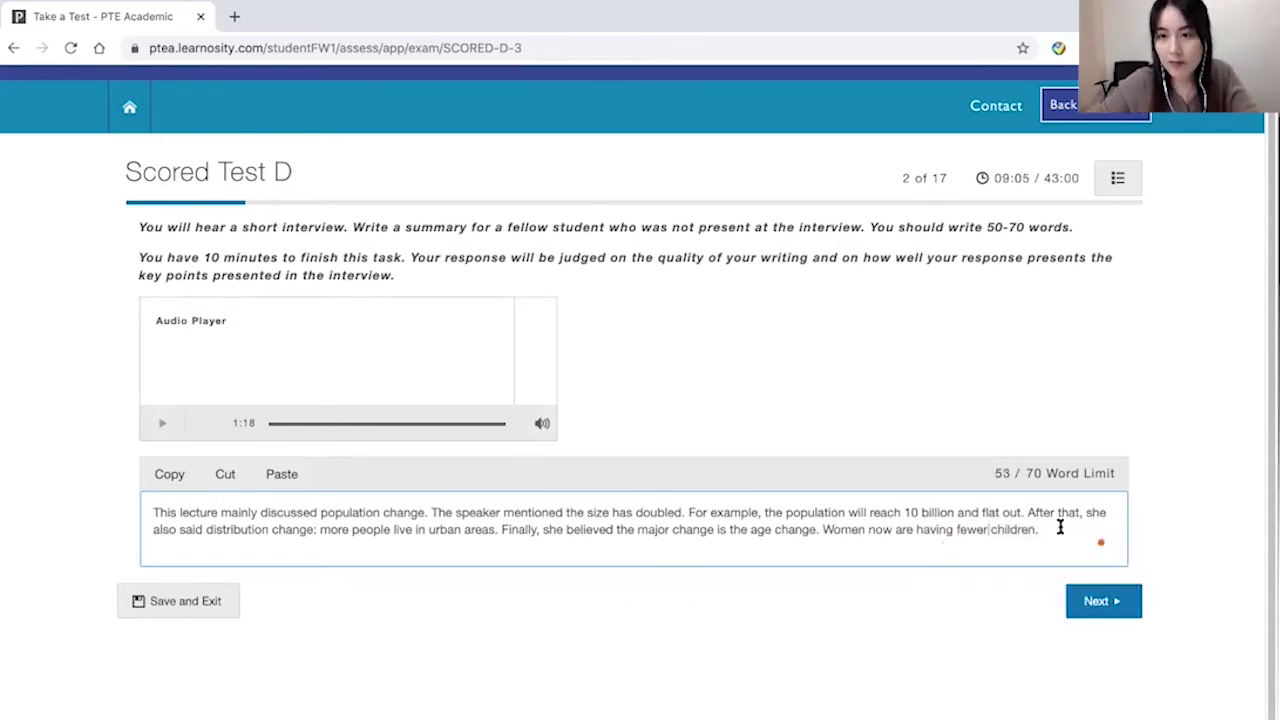
Add the closing sentence "People live longer." at the end of the summary
{"action": "left_click", "coordinate": [1060, 527]}
{"action": "type", "text": "People live i"}
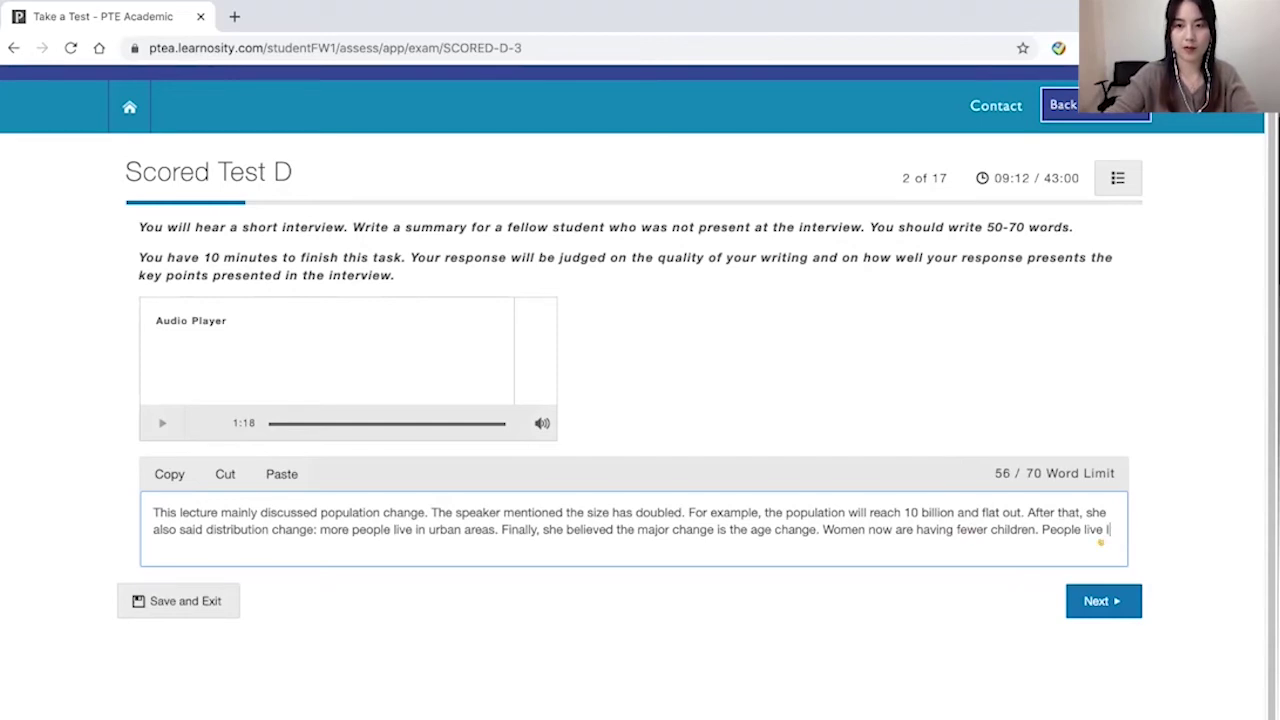
{"action": "type", "text": "onger."}
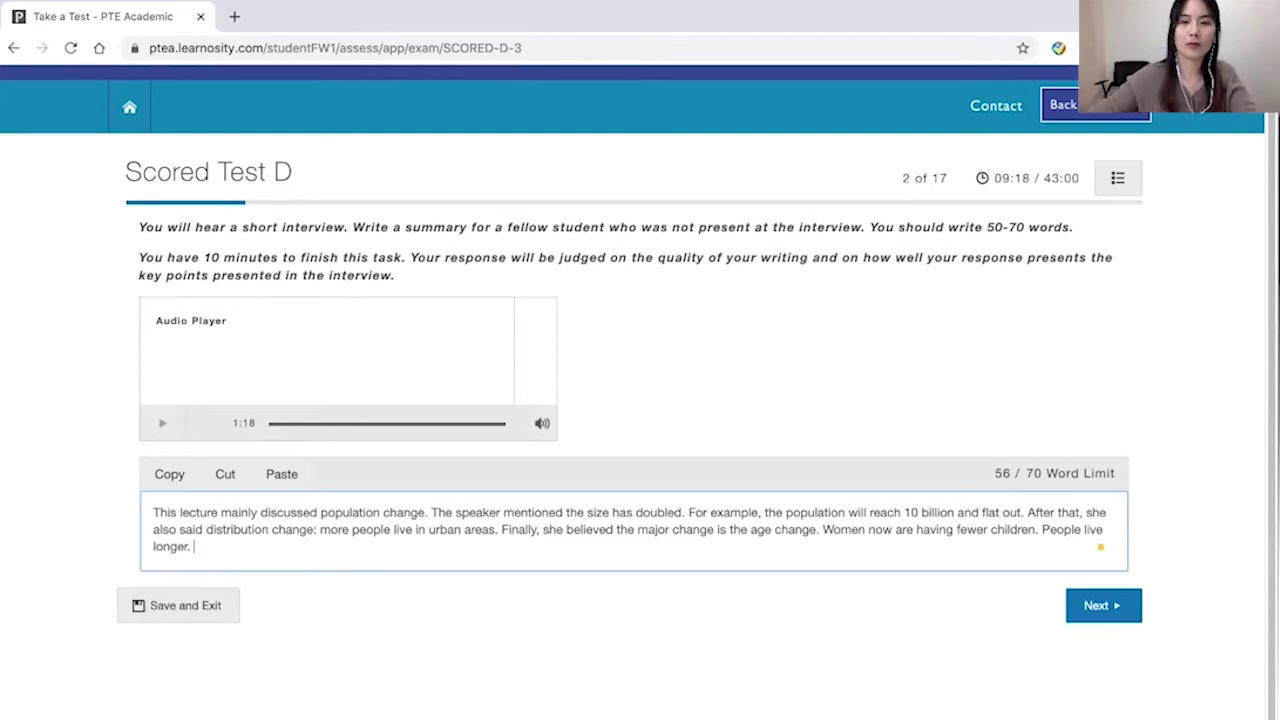
Check the end of the finished summary and proceed to question 3 of the test
{"action": "left_click_drag", "start_coordinate": [329, 546], "coordinate": [254, 529]}
{"action": "left_click", "coordinate": [404, 551]}
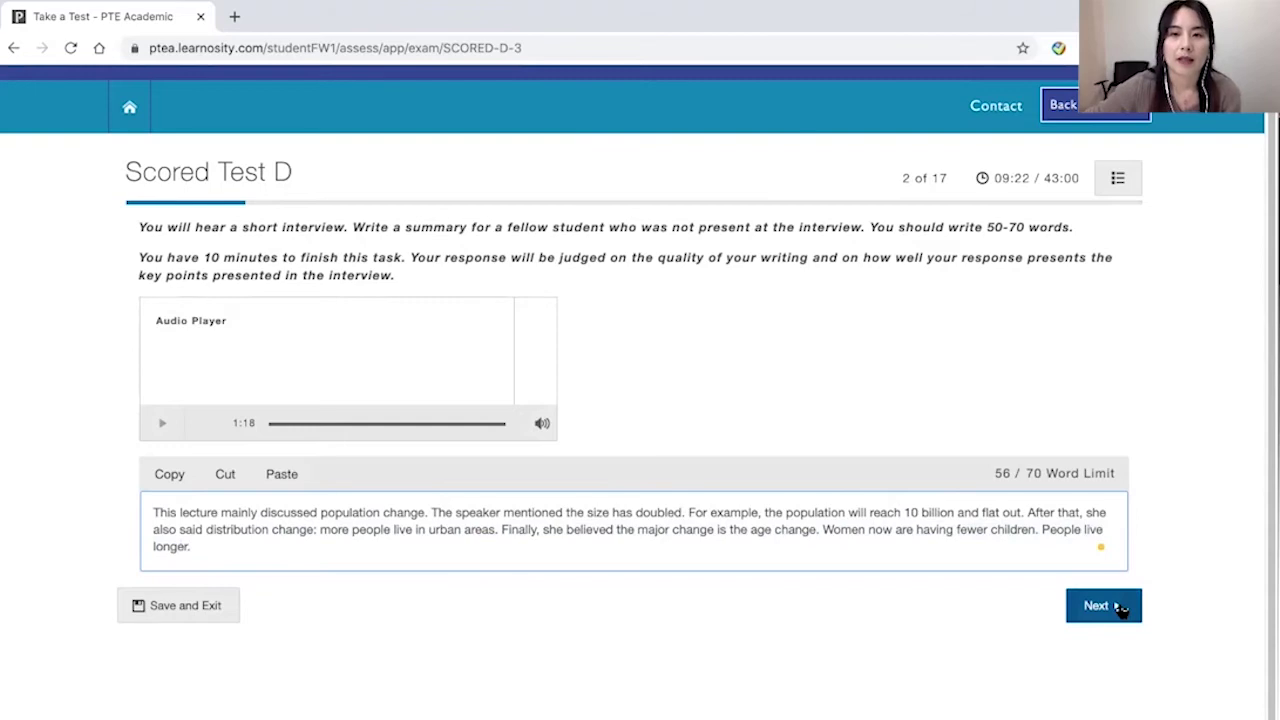
{"action": "left_click", "coordinate": [1118, 607]}
Answer question 3 with specializing after the first two years and careers in areas not specialized in, and proceed to question 4
{"action": "scroll", "coordinate": [900, 357], "scroll_direction": "down", "scroll_amount": 1}
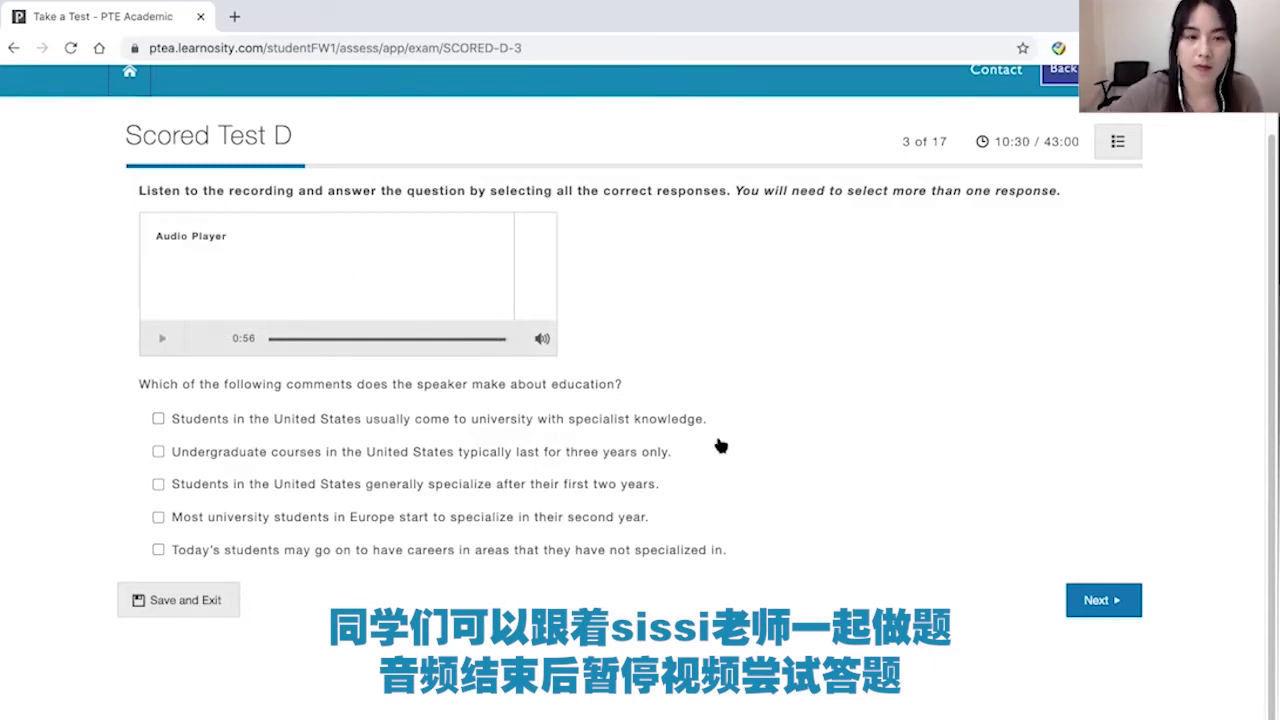
{"action": "left_click", "coordinate": [631, 553]}
{"action": "left_click", "coordinate": [453, 490]}
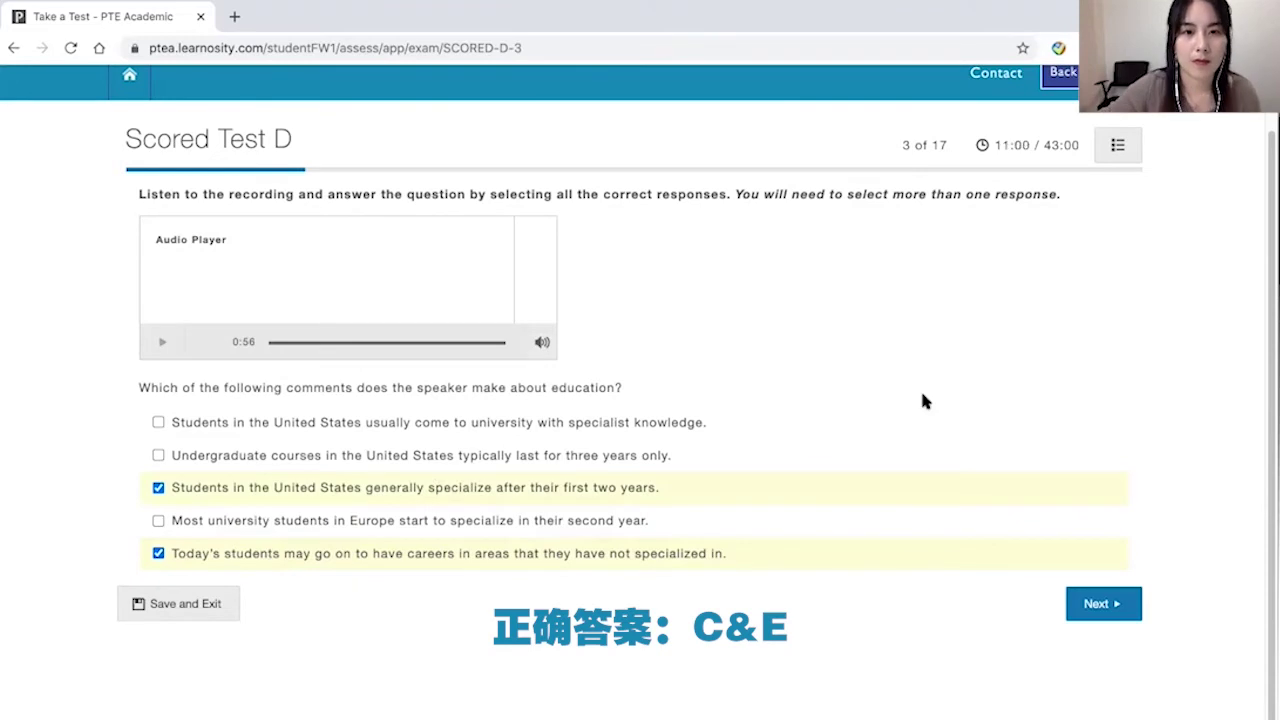
{"action": "left_click", "coordinate": [1103, 603]}
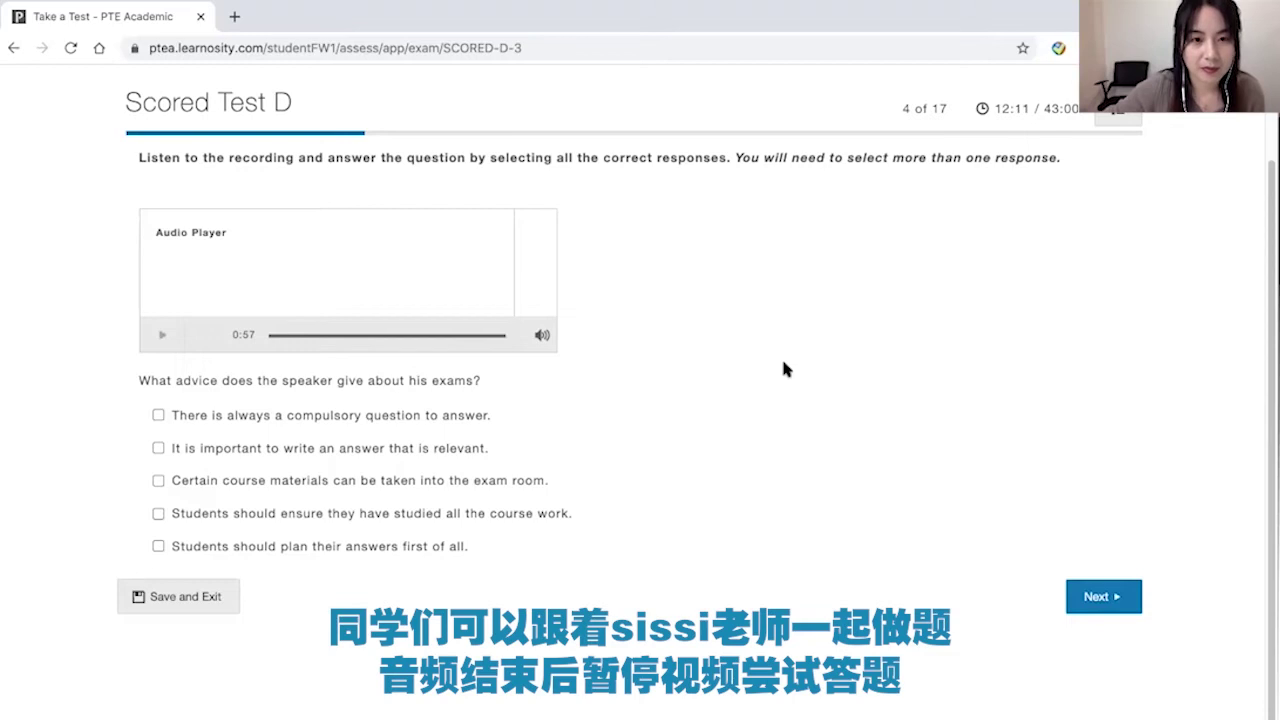
Answer question 4 with writing a relevant answer and ensuring all the course work has been studied, and proceed to question 5
{"action": "left_click", "coordinate": [520, 450]}
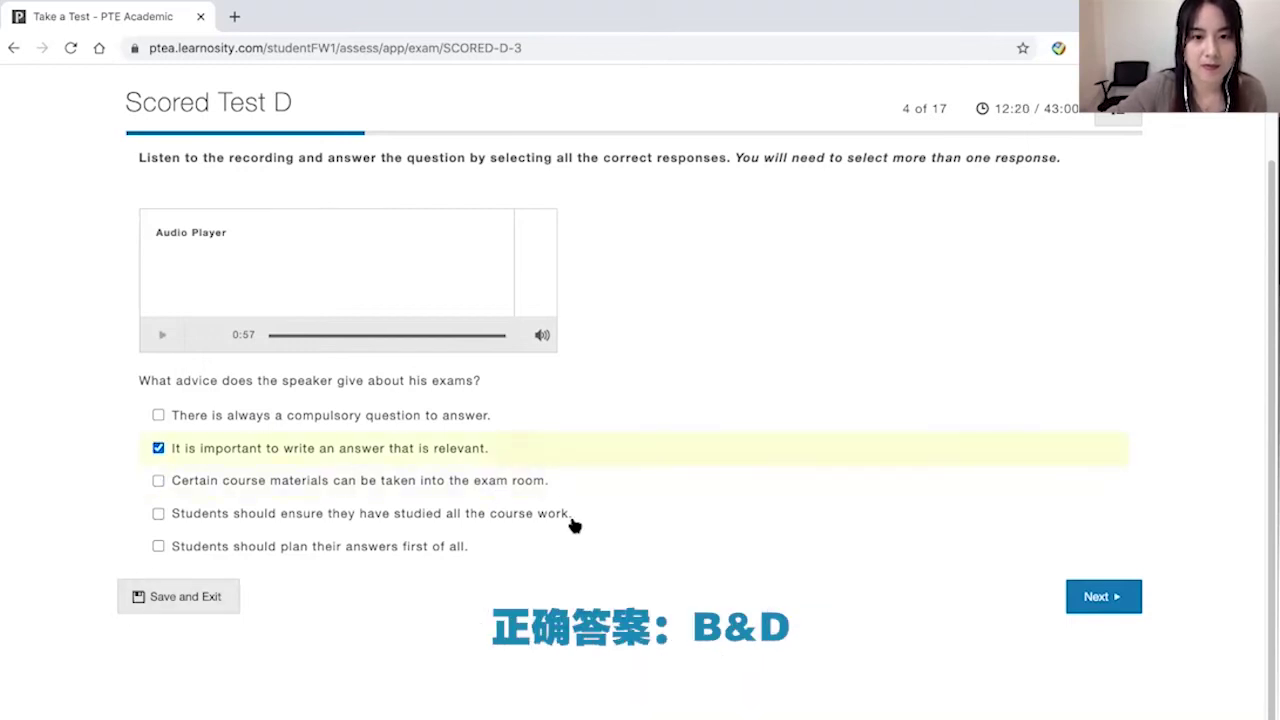
{"action": "left_click", "coordinate": [567, 515]}
{"action": "left_click", "coordinate": [1103, 596]}
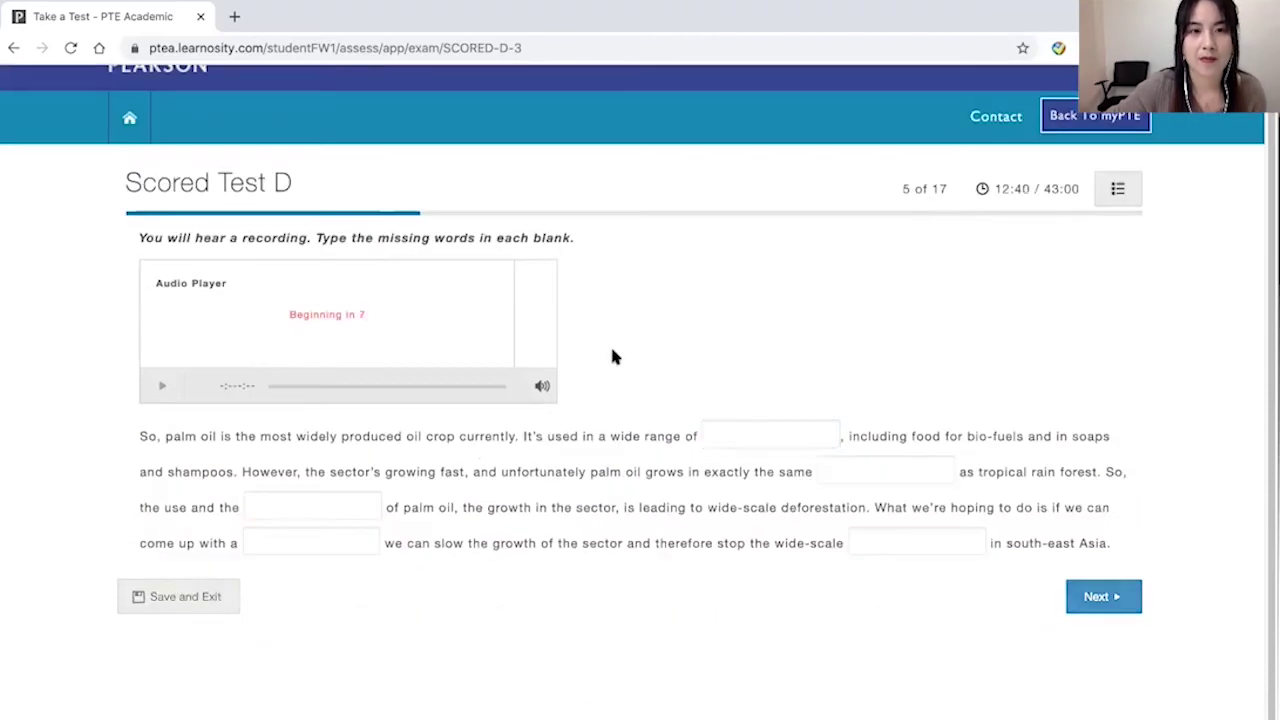
Fill the first two blanks of the palm oil passage with "industries" and "environment"
{"action": "left_click", "coordinate": [744, 435]}
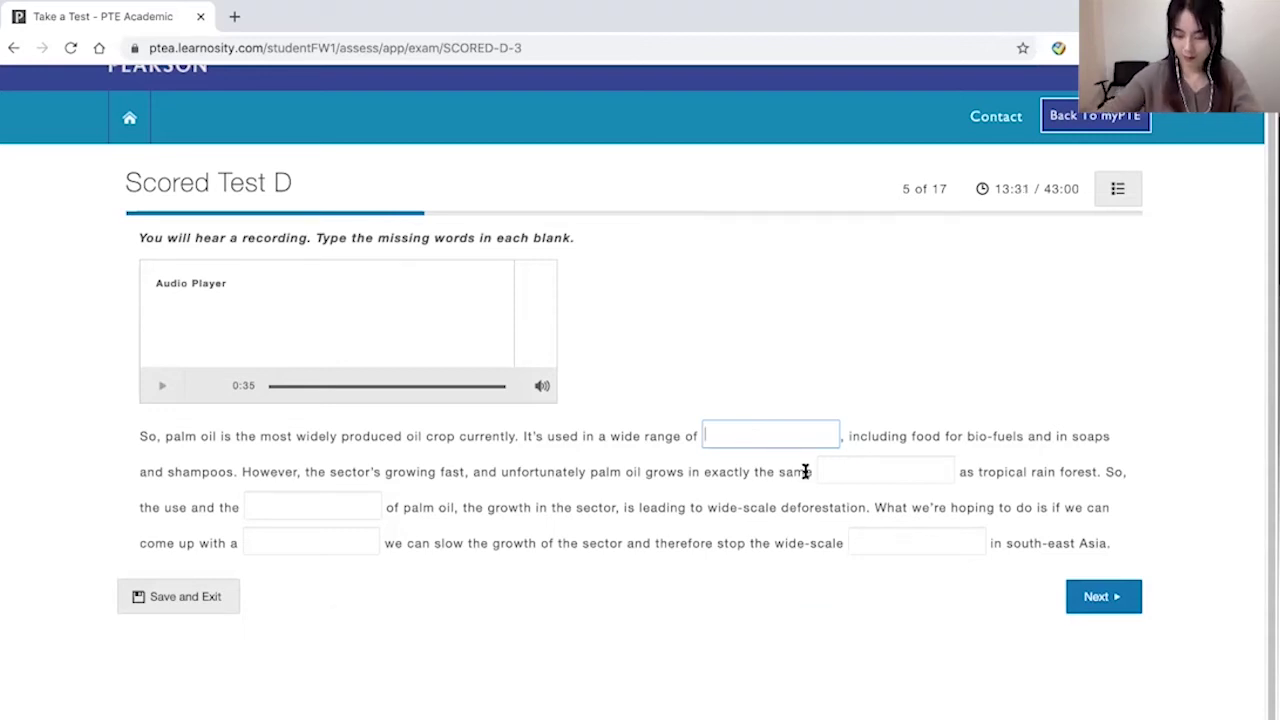
{"action": "type", "text": "Ind"}
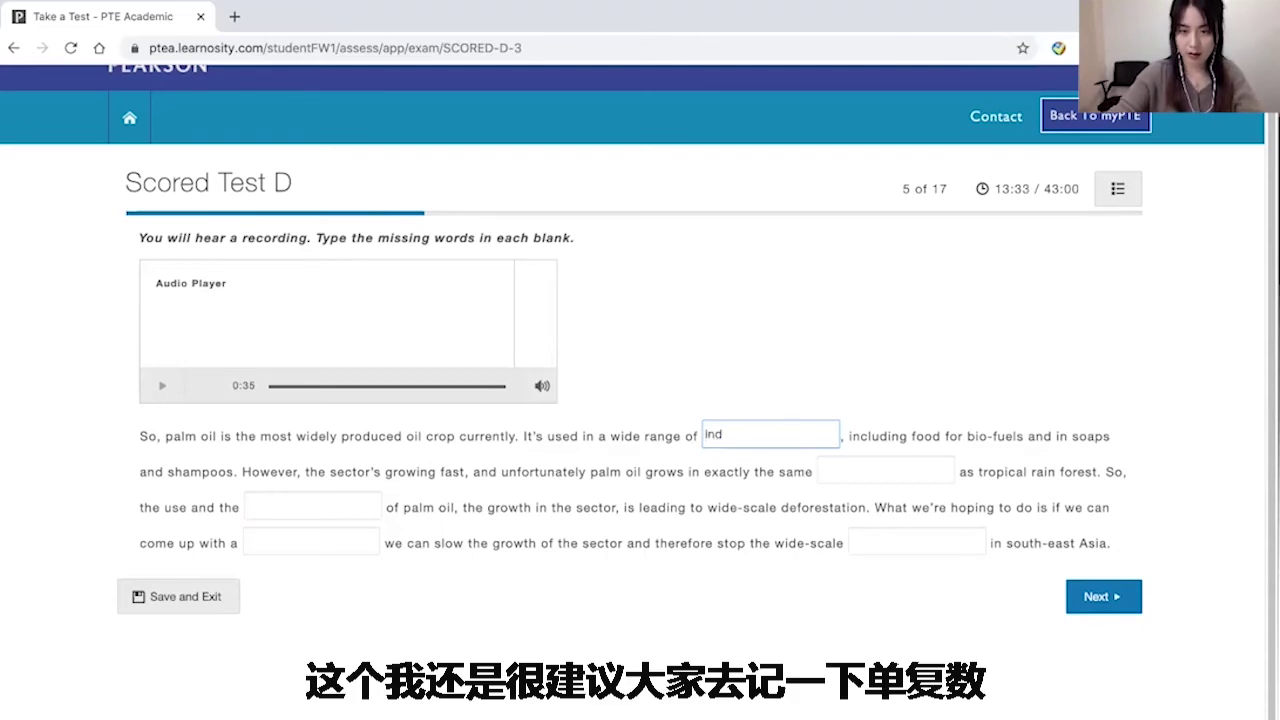
{"action": "type", "text": "ustries"}
{"action": "left_click", "coordinate": [882, 478]}
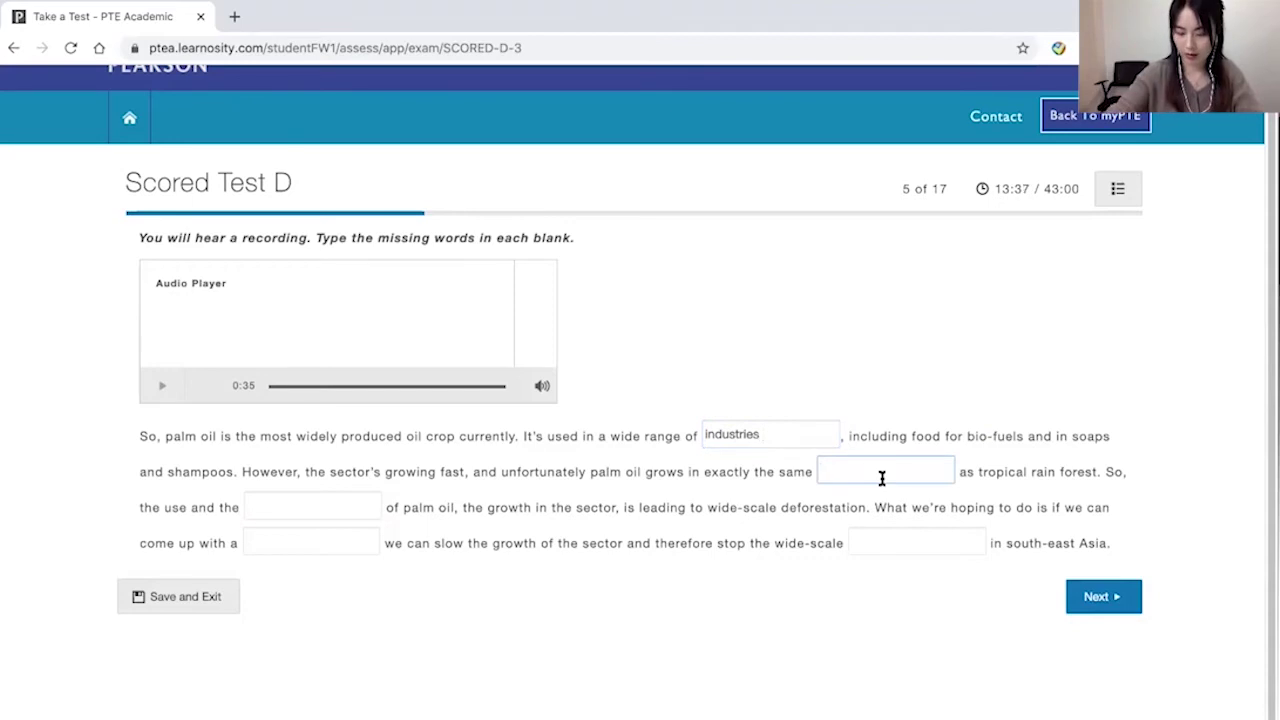
{"action": "type", "text": "environment"}
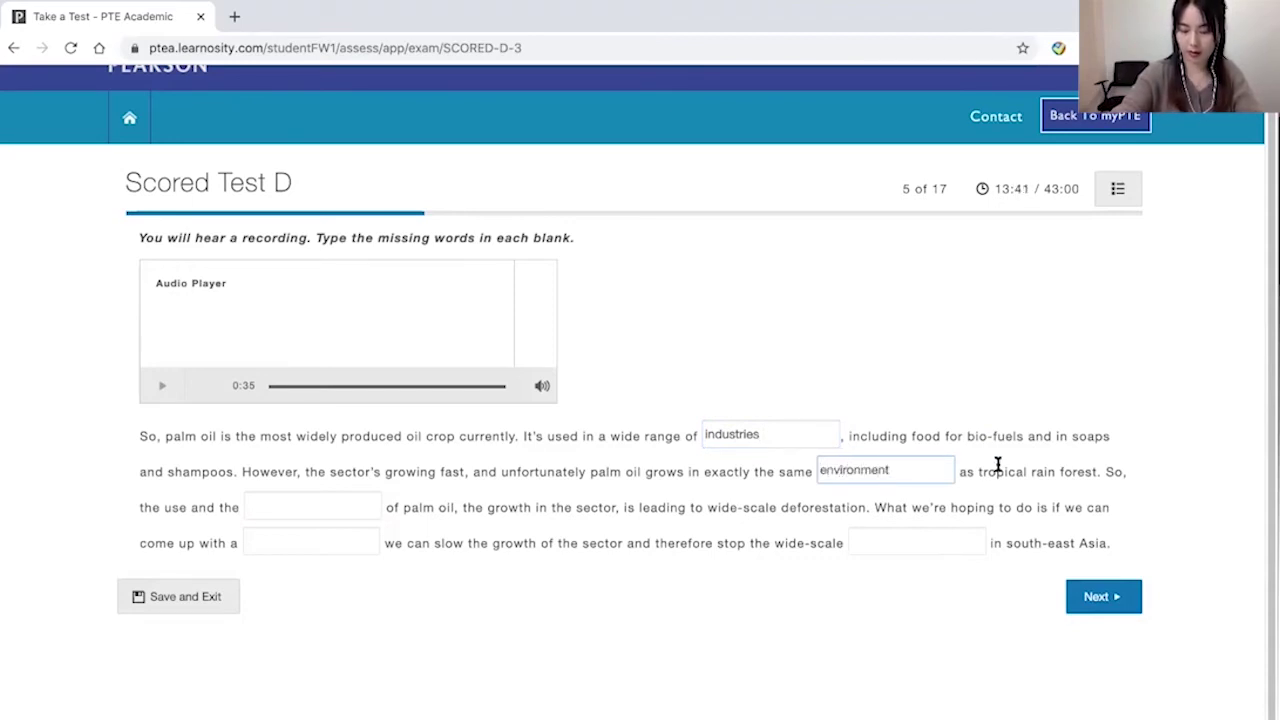
Fill the third and fourth blanks of the palm oil passage with "developments" and "alternative"
{"action": "left_click", "coordinate": [280, 508]}
{"action": "type", "text": "dev"}
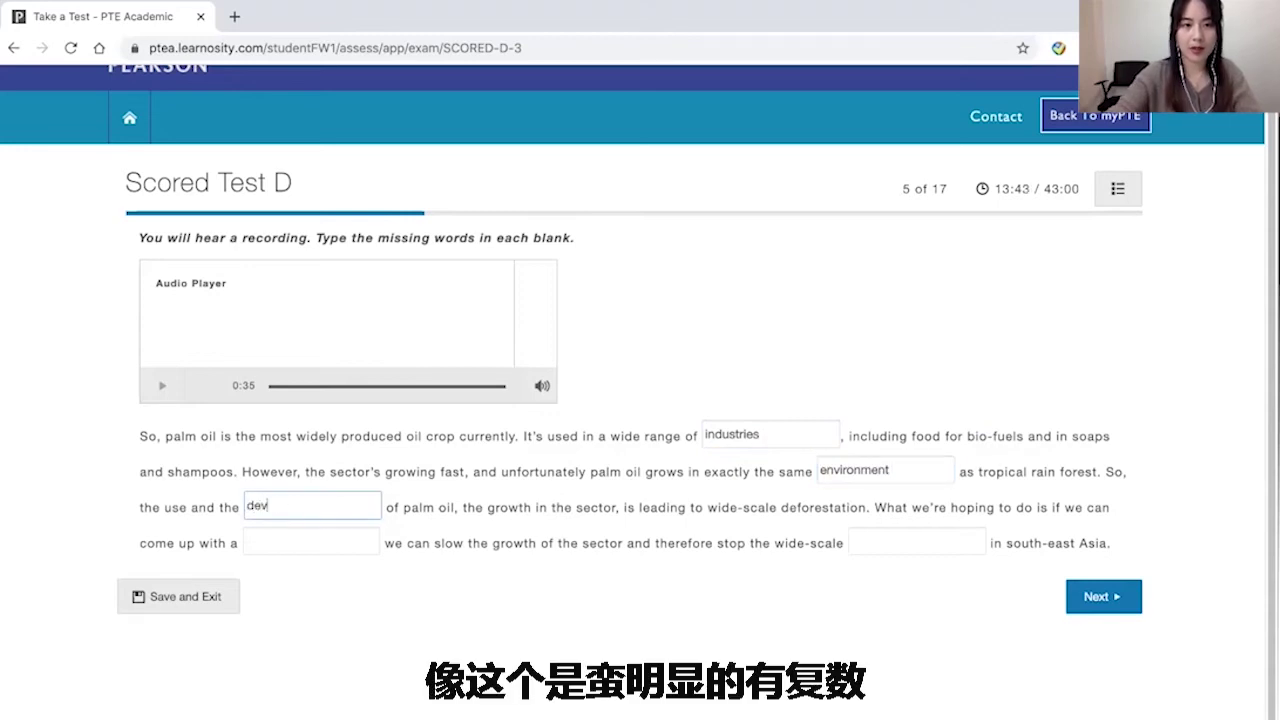
{"action": "type", "text": "elopments"}
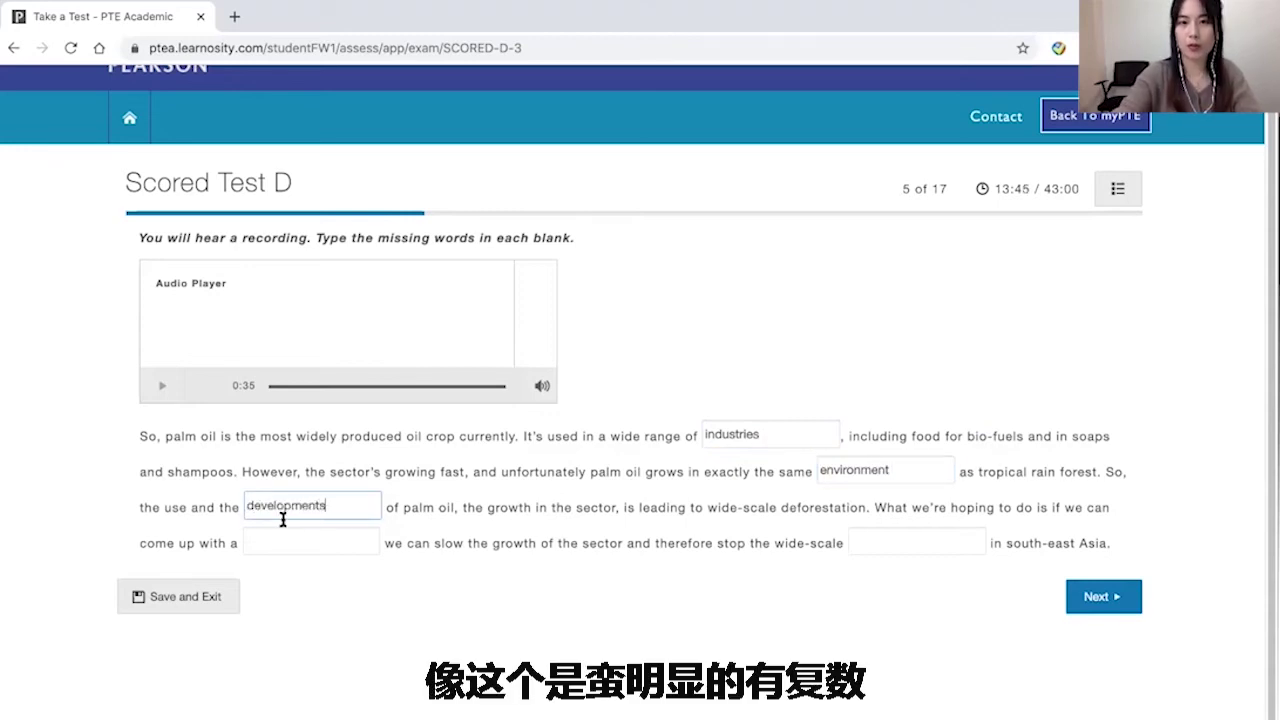
{"action": "left_click", "coordinate": [259, 543]}
{"action": "type", "text": "a"}
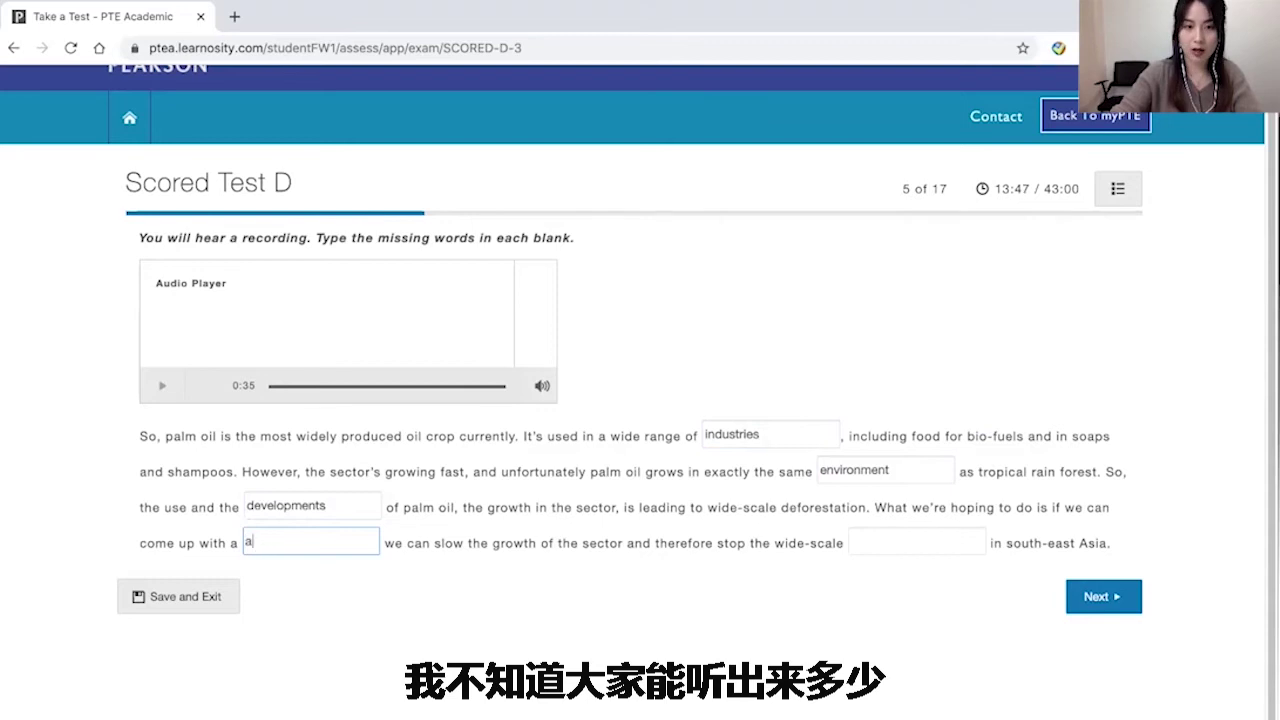
{"action": "type", "text": "lternatibve"}
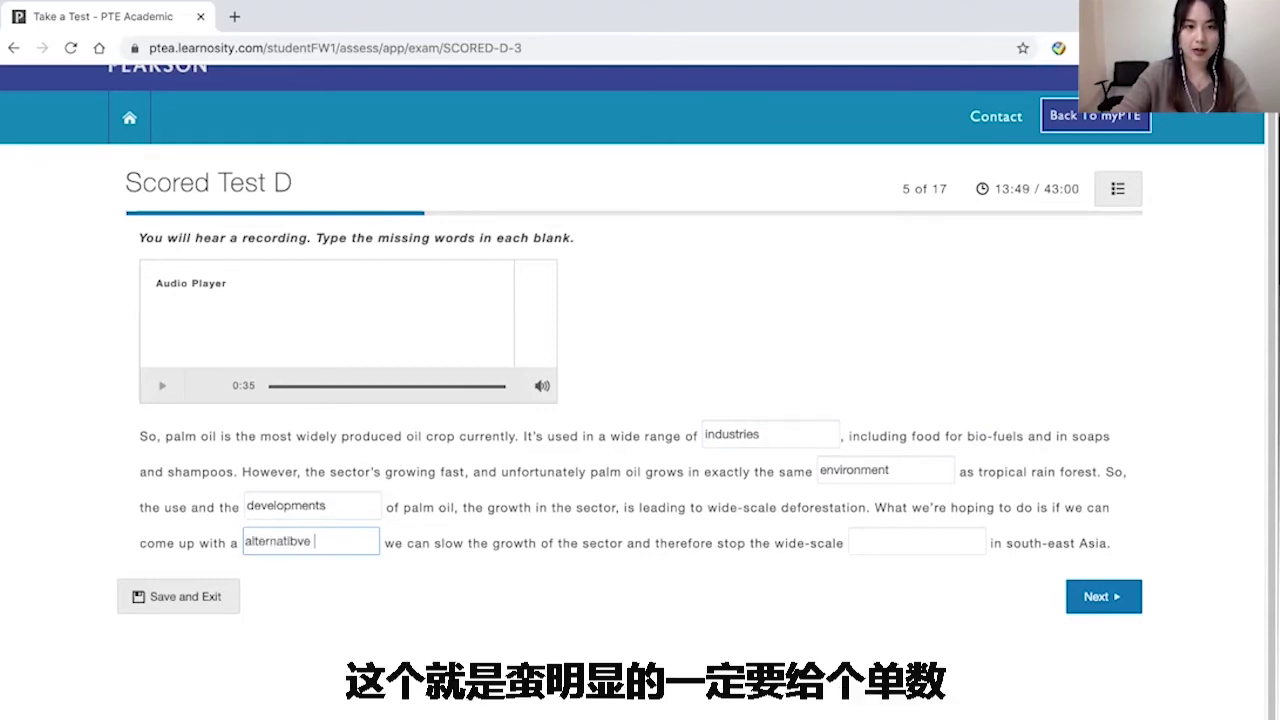
{"action": "key", "text": "BackSpace"}
{"action": "key", "text": "BackSpace"}
{"action": "key", "text": "BackSpace"}
{"action": "key", "text": "BackSpace"}
{"action": "type", "text": "ive"}
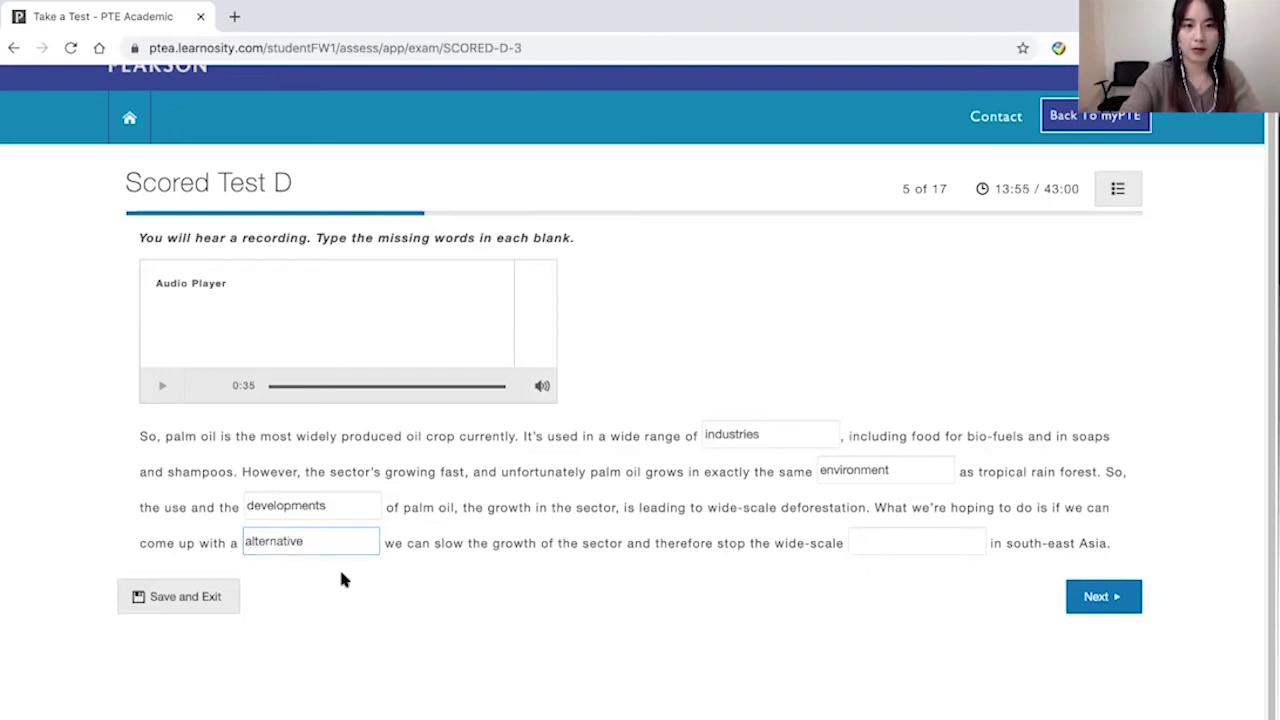
Fill the last blank, before "in south-east Asia", with "deforestation"
{"action": "left_click", "coordinate": [913, 540]}
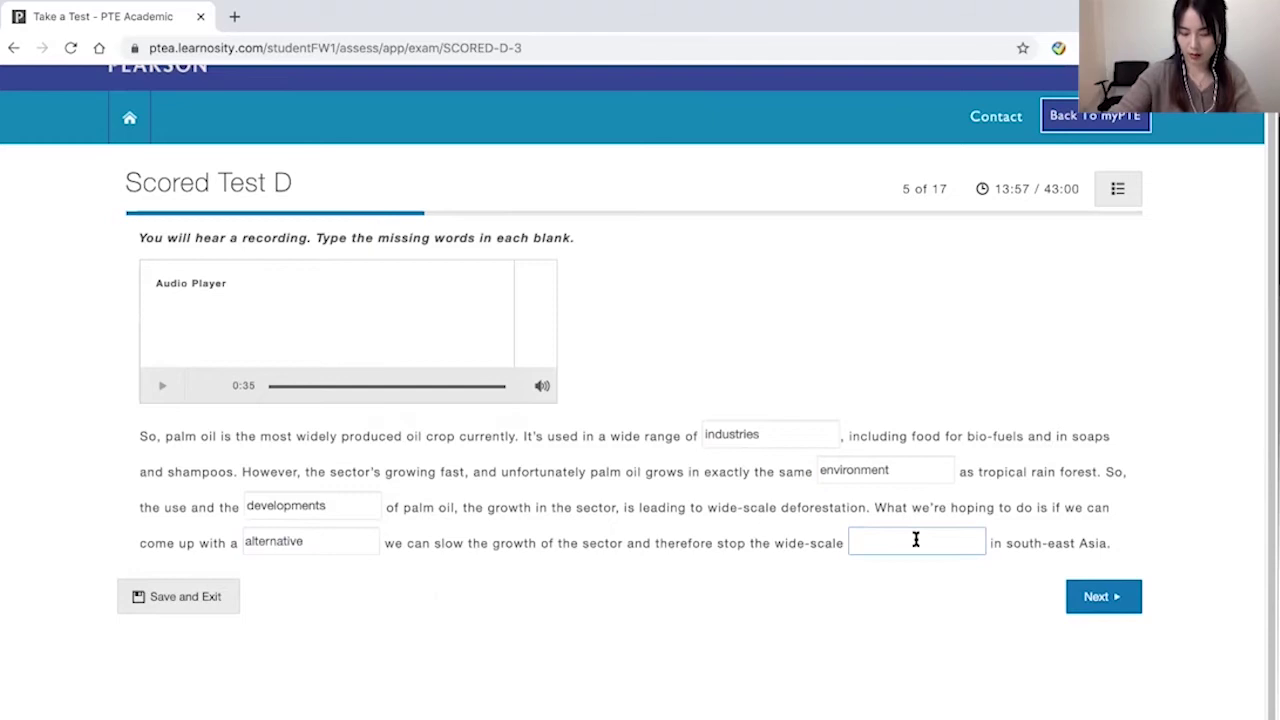
{"action": "type", "text": "defro"}
{"action": "key", "text": "BackSpace"}
{"action": "key", "text": "BackSpace"}
{"action": "type", "text": "orestation"}
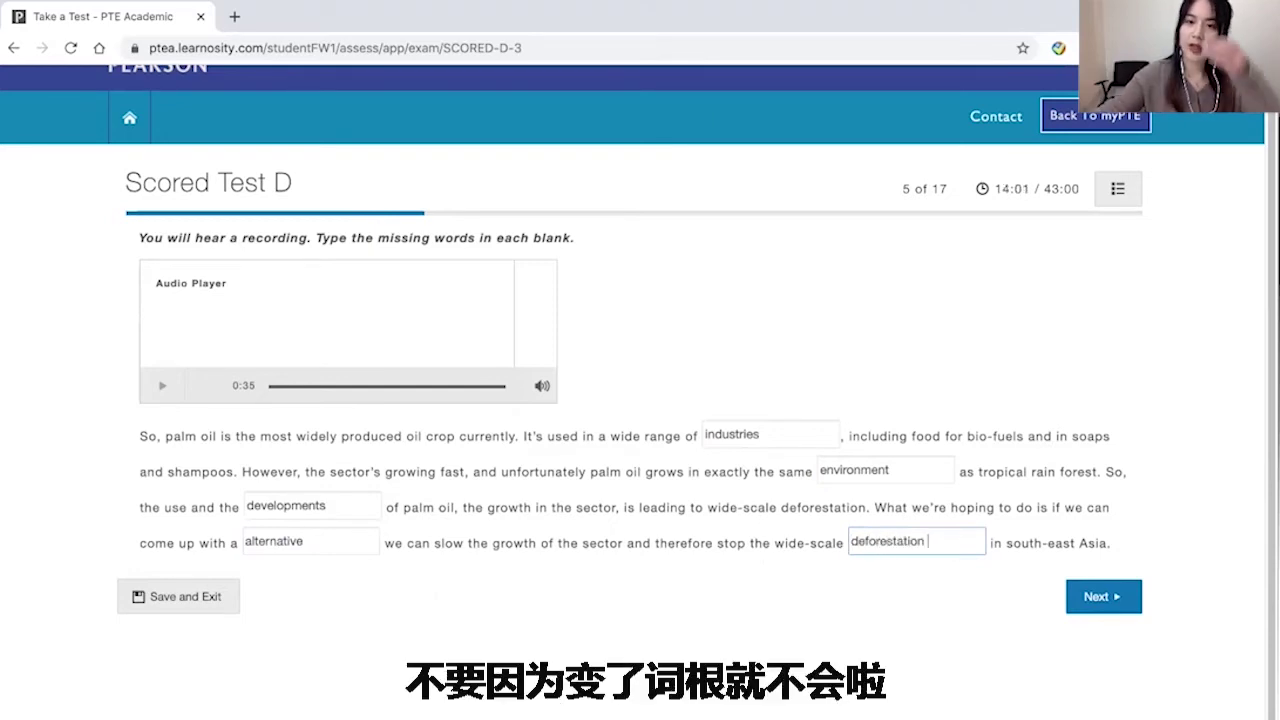
Review the words entered in the palm oil passage's blanks and the article "a" before the fourth one
{"action": "left_click_drag", "start_coordinate": [1110, 548], "coordinate": [886, 563]}
{"action": "left_click", "coordinate": [881, 550]}
{"action": "double_click", "coordinate": [897, 541]}
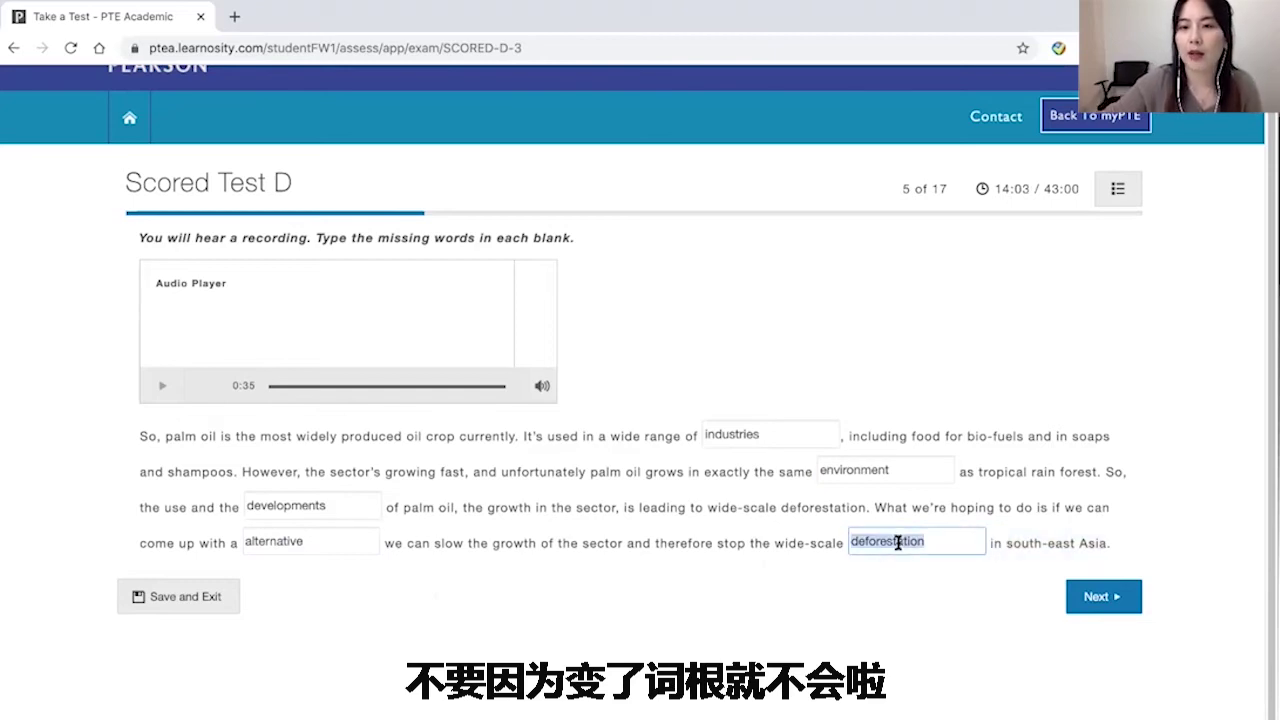
{"action": "left_click", "coordinate": [927, 560]}
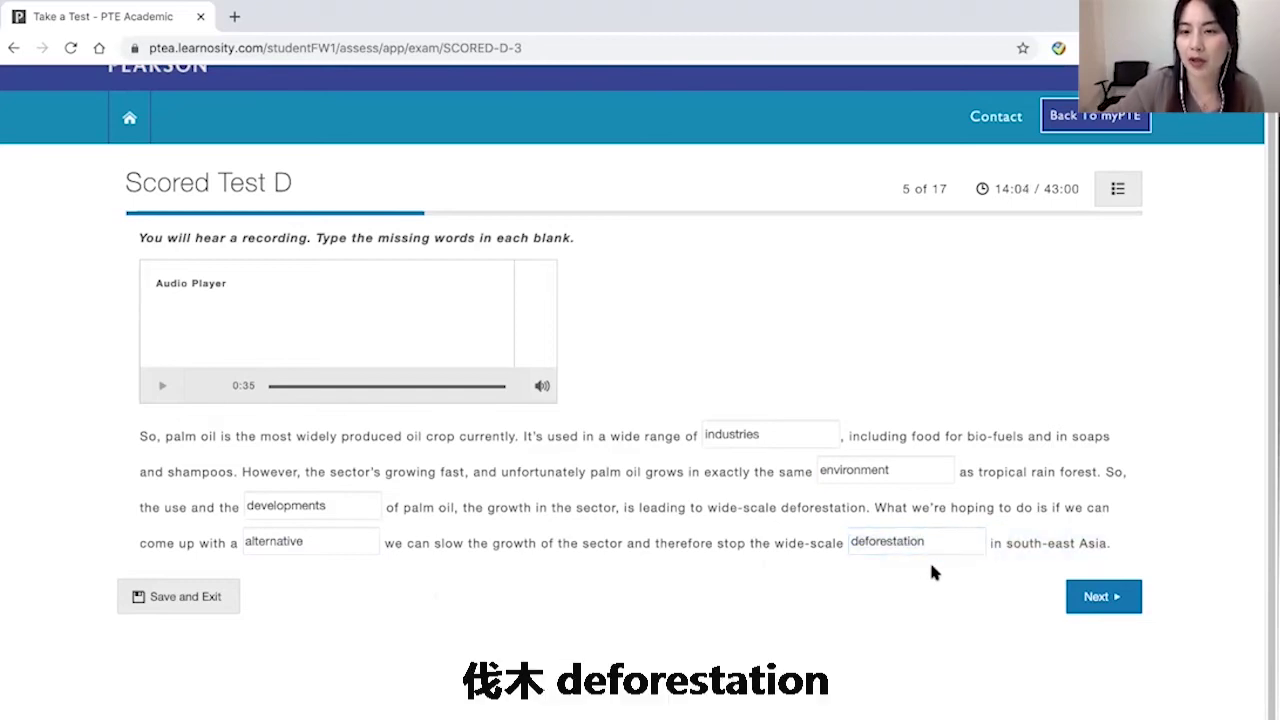
{"action": "left_click", "coordinate": [793, 437]}
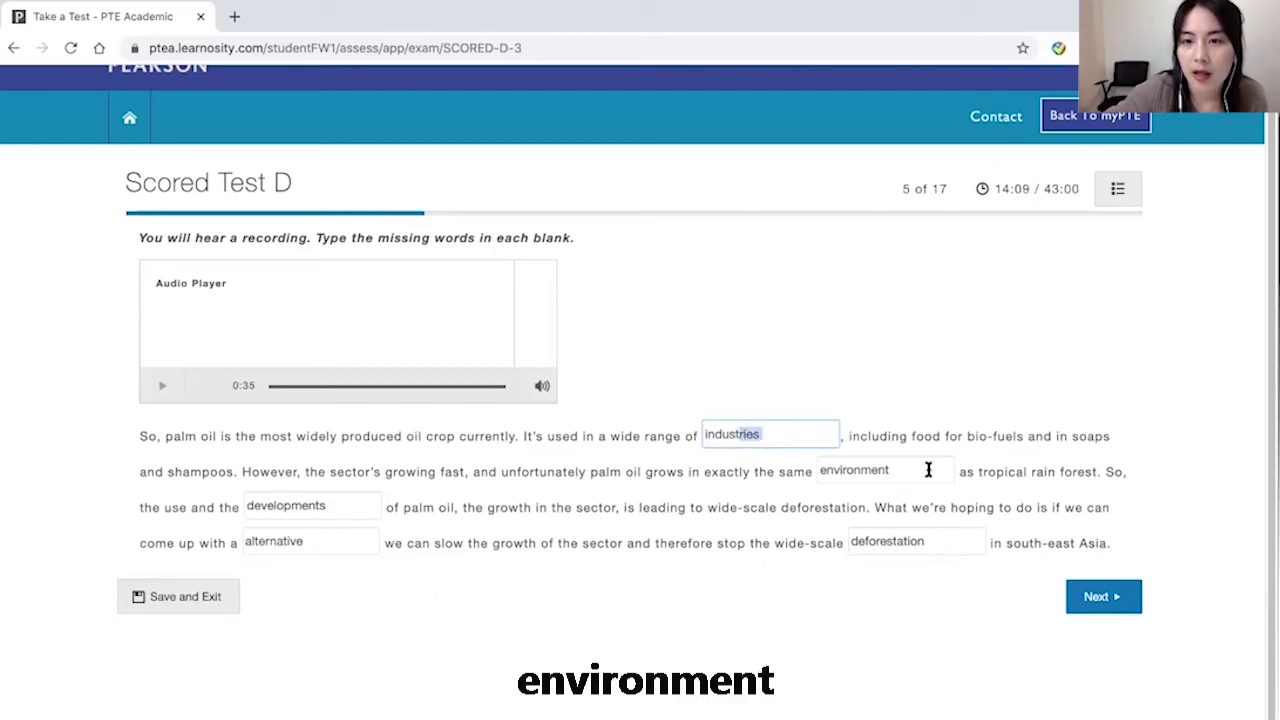
{"action": "left_click_drag", "start_coordinate": [929, 470], "coordinate": [797, 458]}
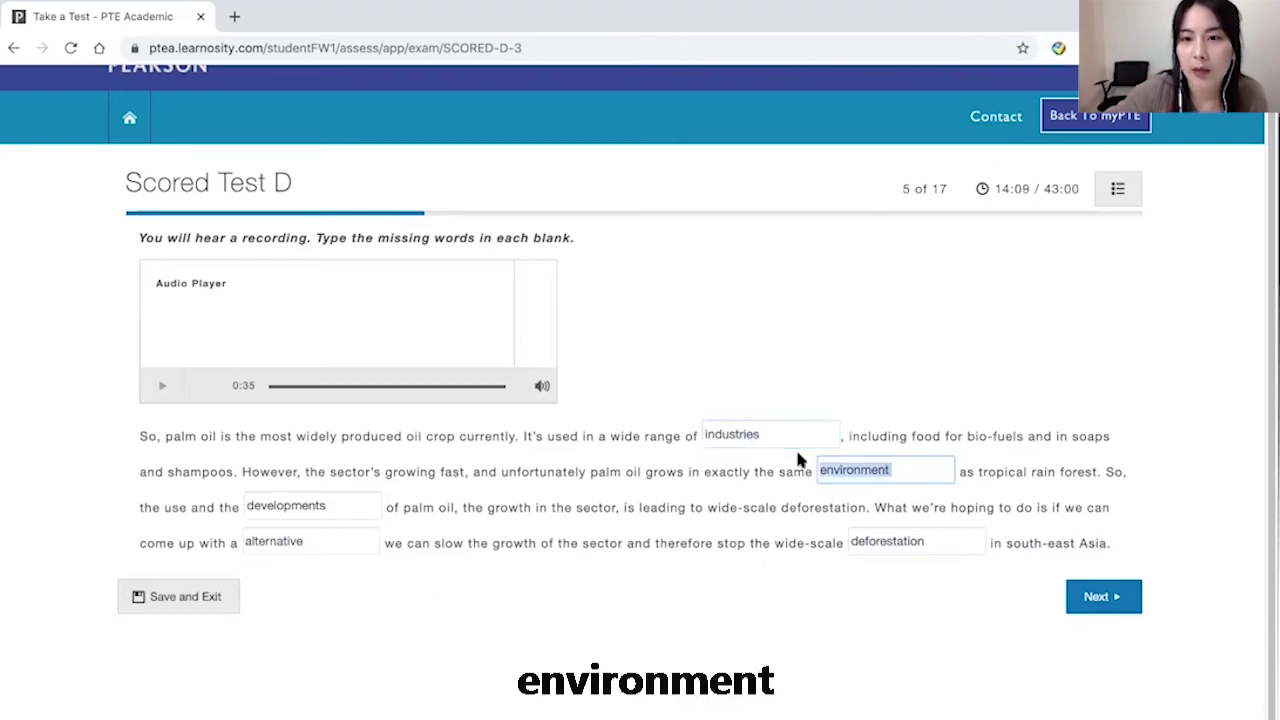
{"action": "left_click", "coordinate": [752, 486]}
{"action": "left_click", "coordinate": [318, 492]}
{"action": "left_click", "coordinate": [535, 492]}
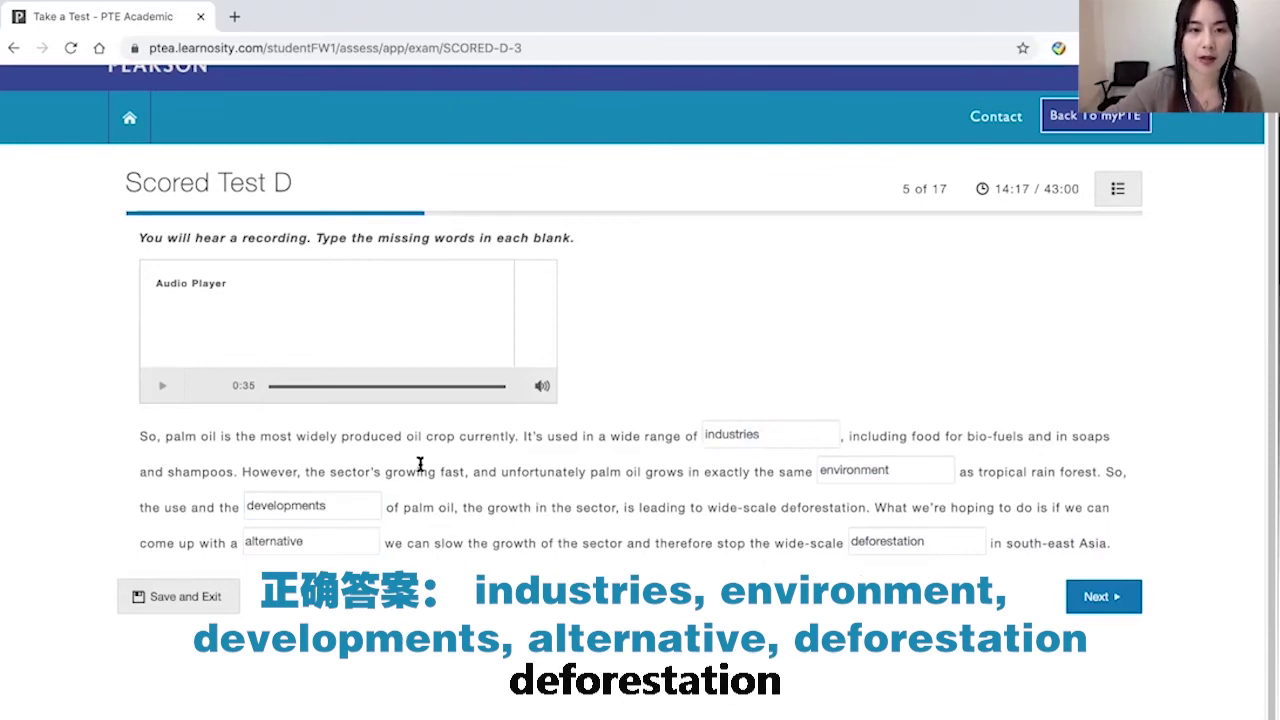
{"action": "left_click_drag", "start_coordinate": [231, 541], "coordinate": [270, 538]}
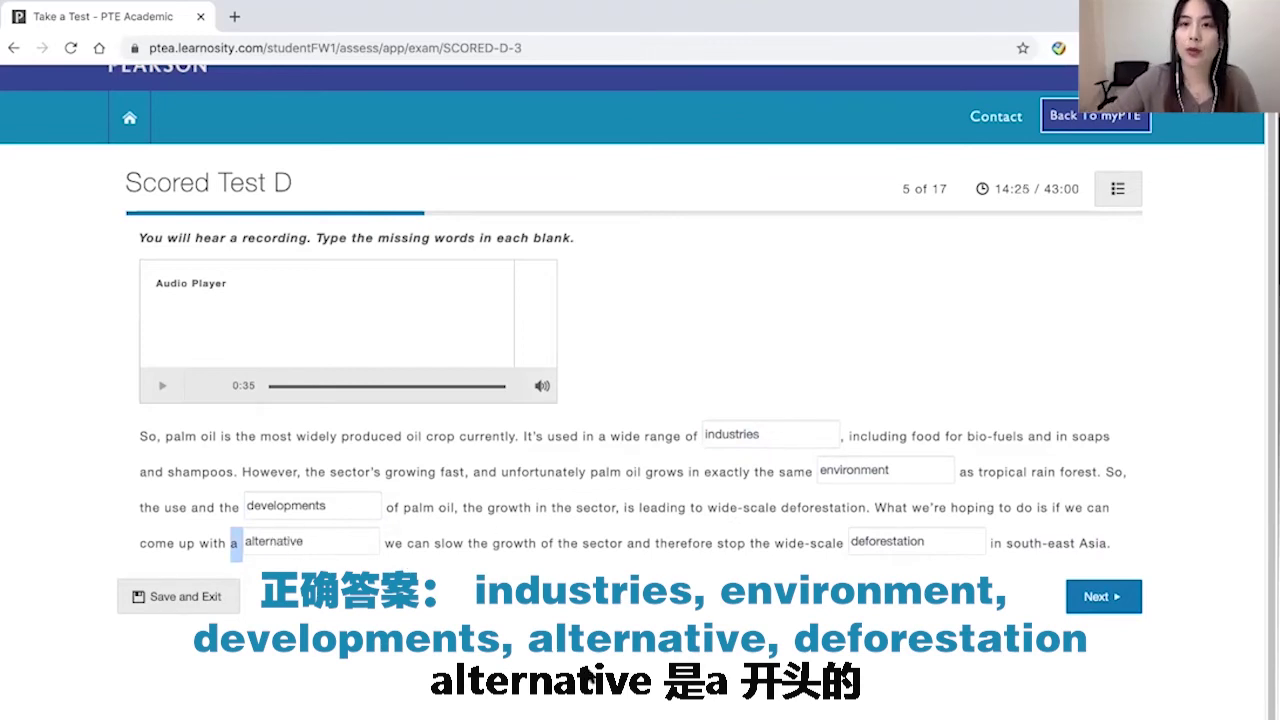
Proceed to question 6 and fill the first blank of the chocolate passage with "cocoa"
{"action": "left_click", "coordinate": [1103, 597]}
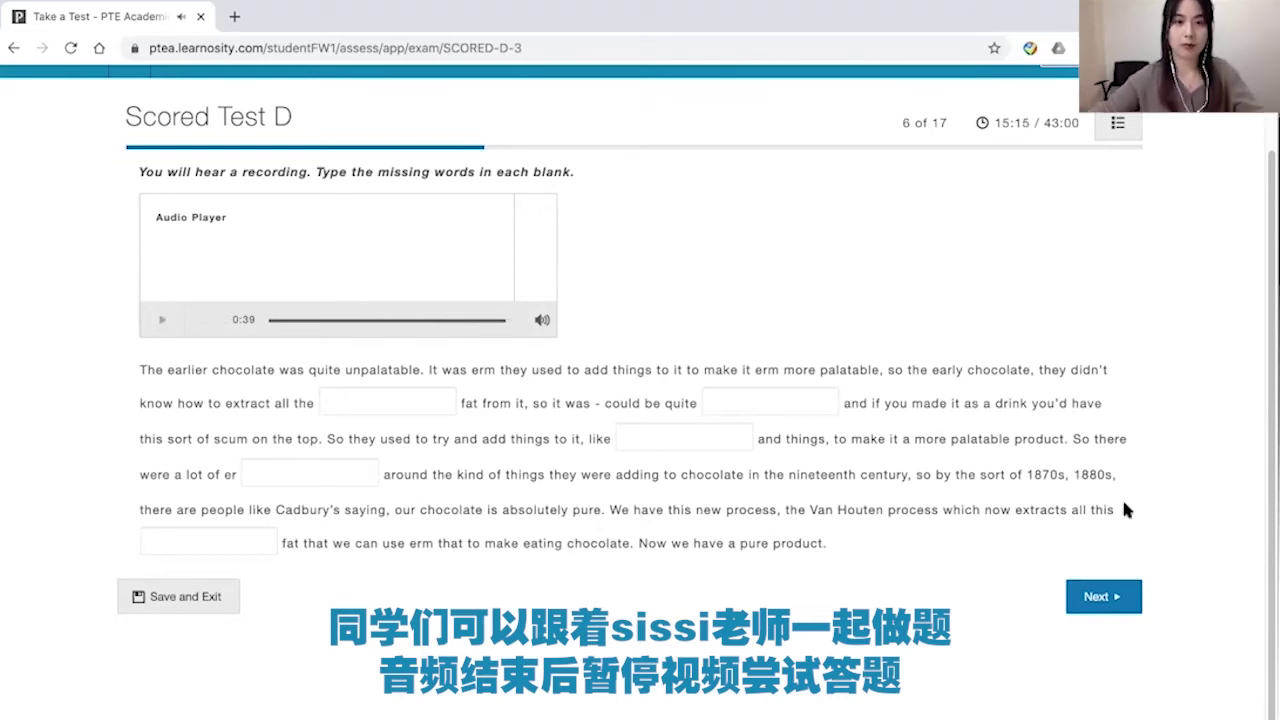
{"action": "left_click", "coordinate": [420, 404]}
{"action": "type", "text": "cocoa"}
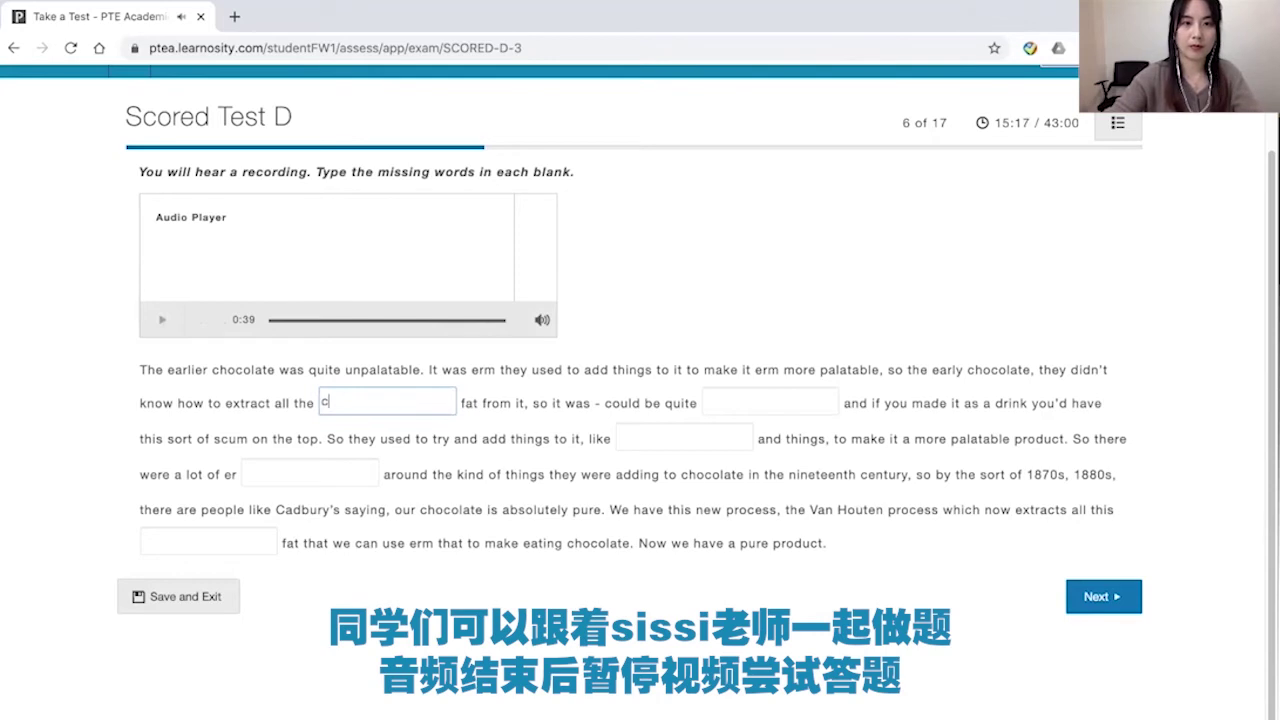
Fill the blank after "could be quite" with "greasy", correcting its spelling with the suggested word
{"action": "left_click", "coordinate": [758, 398]}
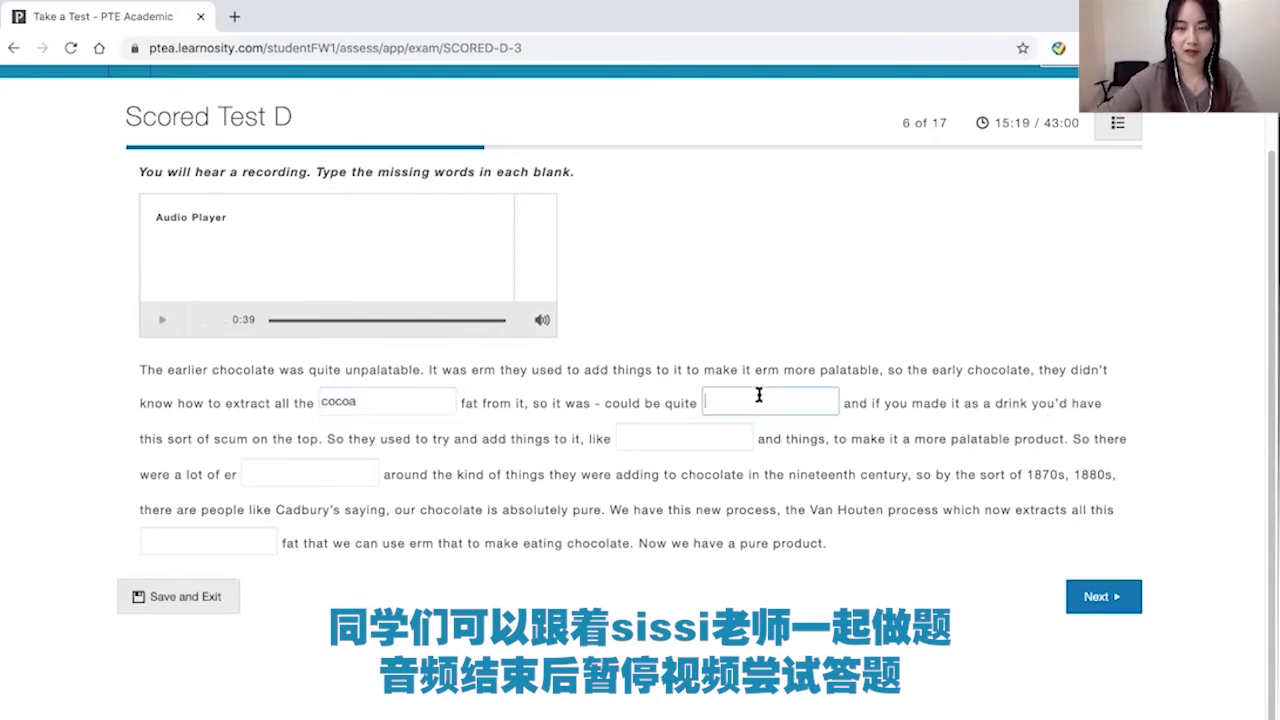
{"action": "type", "text": "gr"}
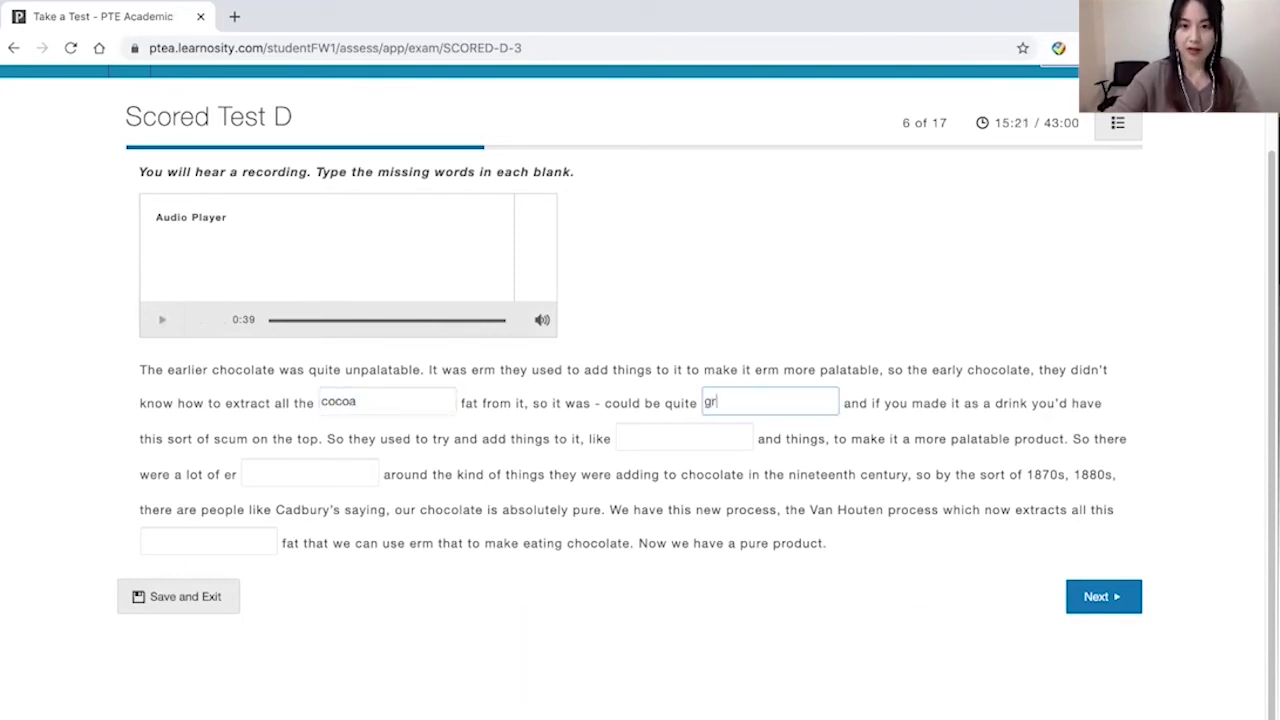
{"action": "type", "text": "i"}
{"action": "key", "text": "BackSpace"}
{"action": "type", "text": "ea"}
{"action": "key", "text": "BackSpace"}
{"action": "key", "text": "BackSpace"}
{"action": "type", "text": "i"}
{"action": "key", "text": "BackSpace"}
{"action": "type", "text": "eesy"}
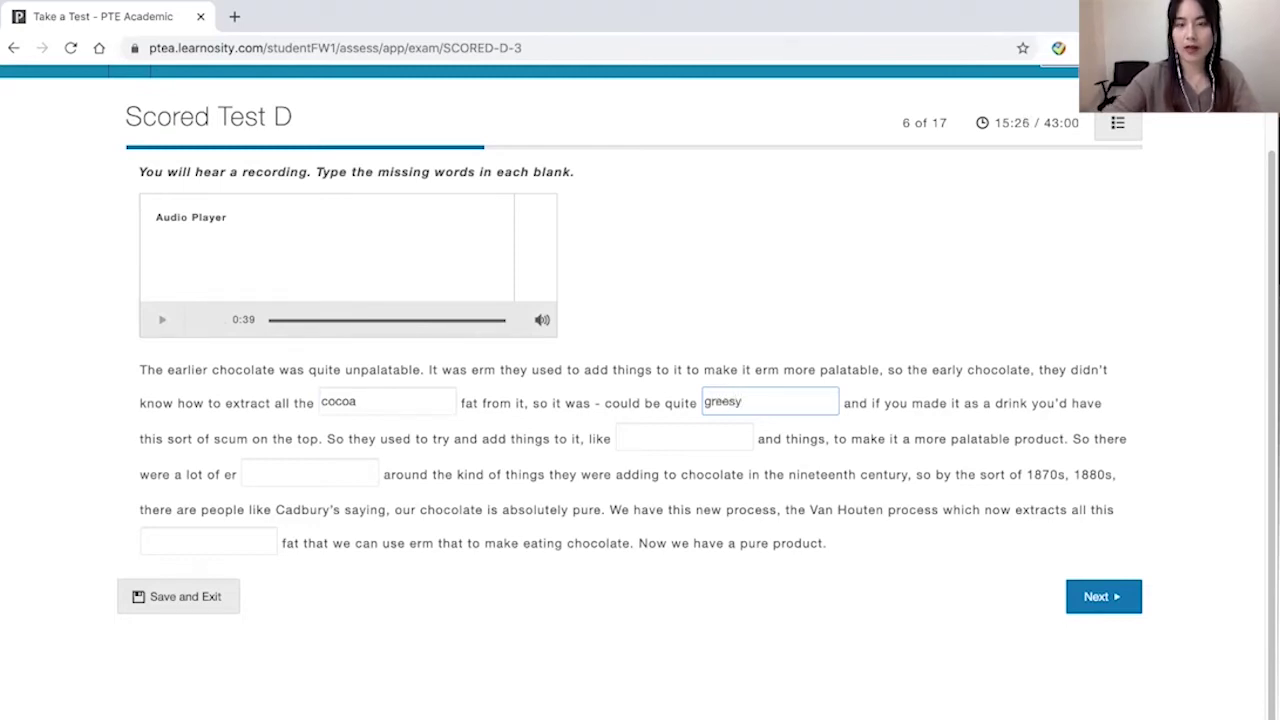
{"action": "double_click", "coordinate": [731, 395]}
{"action": "right_click", "coordinate": [731, 395]}
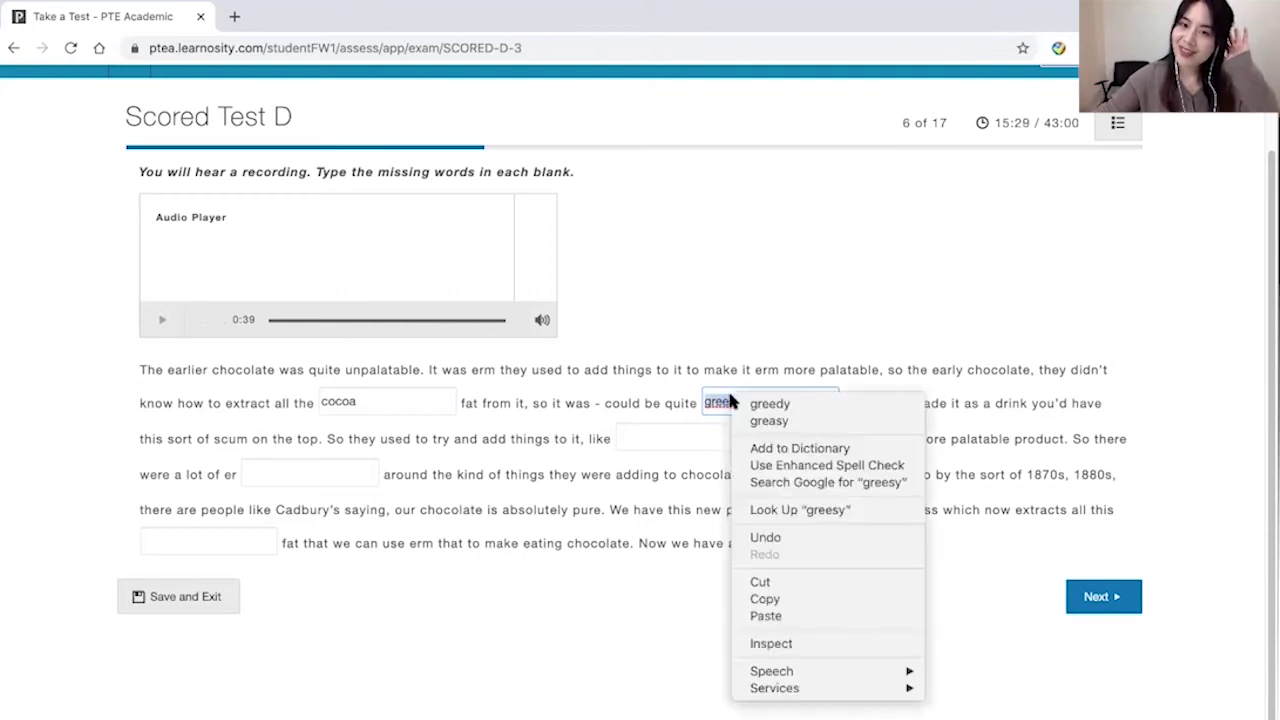
{"action": "left_click", "coordinate": [866, 422]}
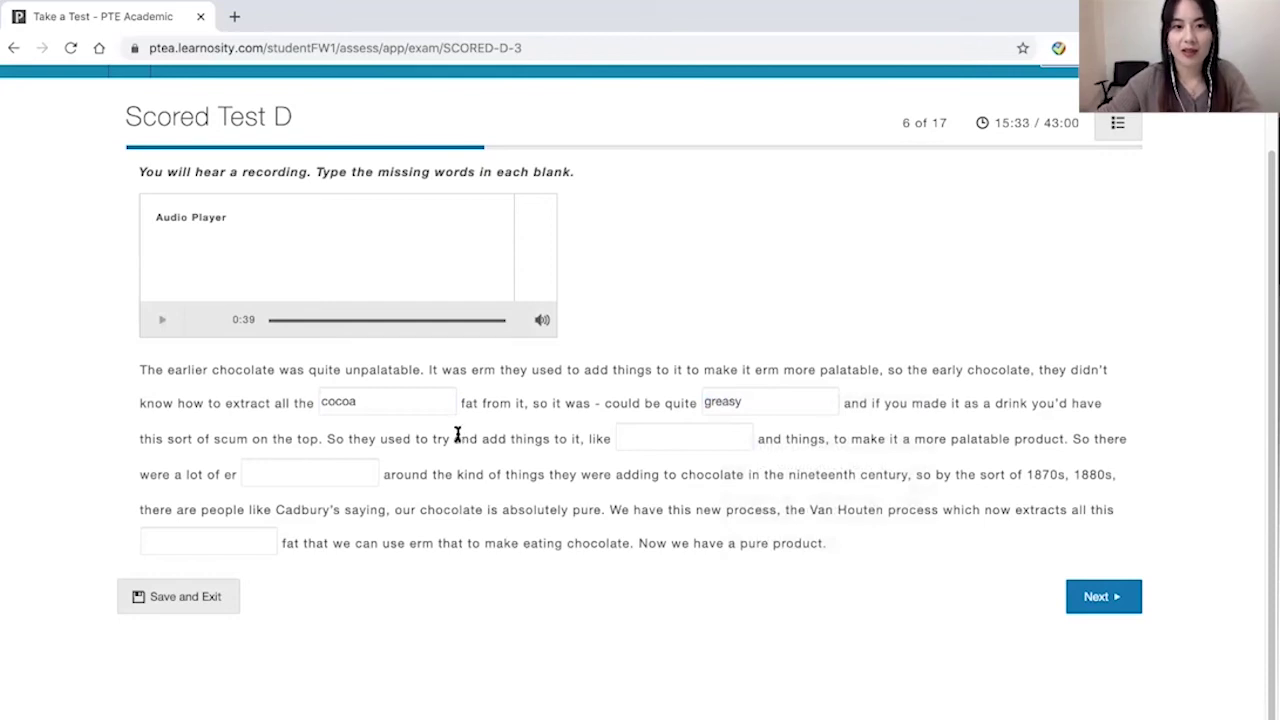
Leave the third blank empty and fill the blank after "a lot of er" with "scandals", using the suggested spelling
{"action": "left_click", "coordinate": [741, 441]}
{"action": "left_click", "coordinate": [249, 480]}
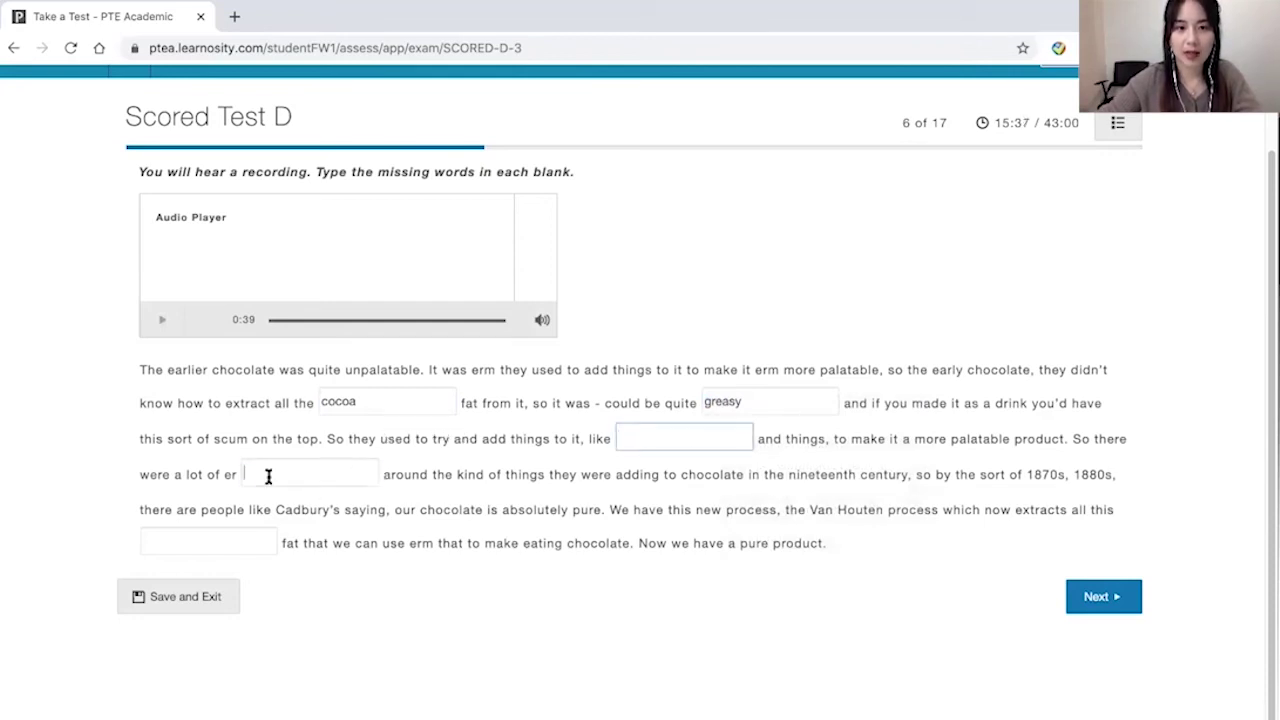
{"action": "type", "text": "scandles"}
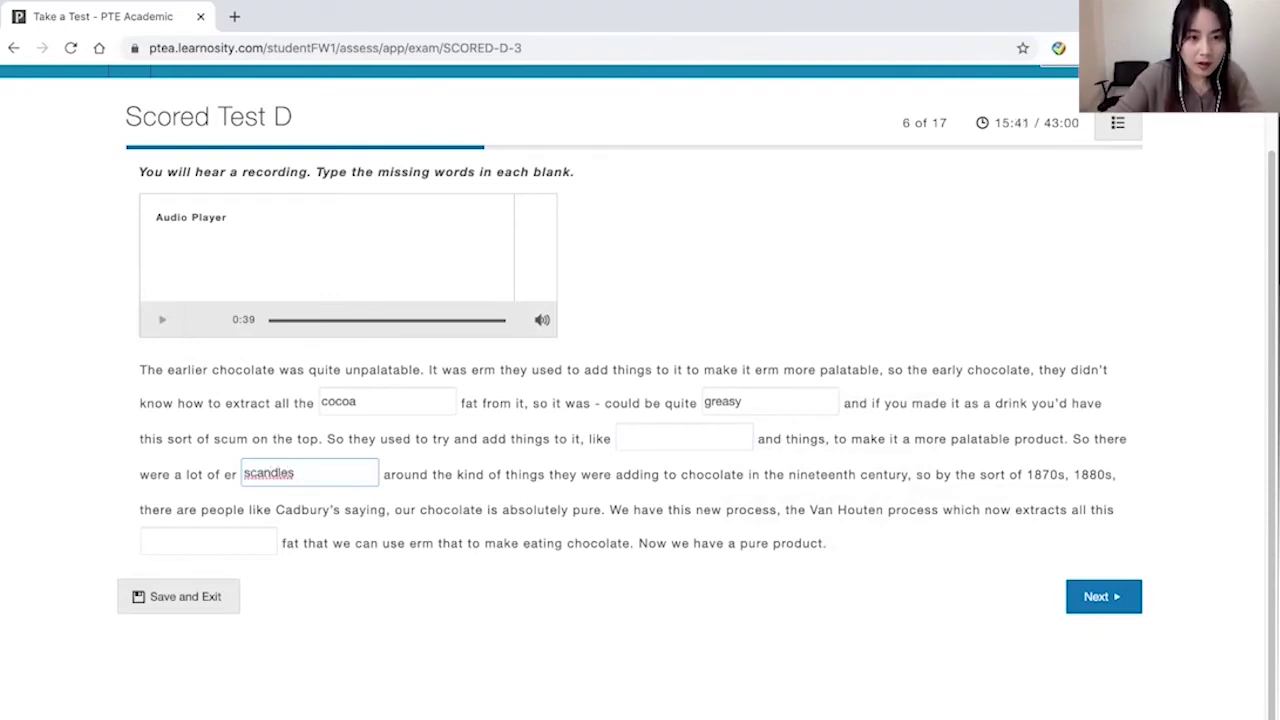
{"action": "right_click", "coordinate": [276, 478]}
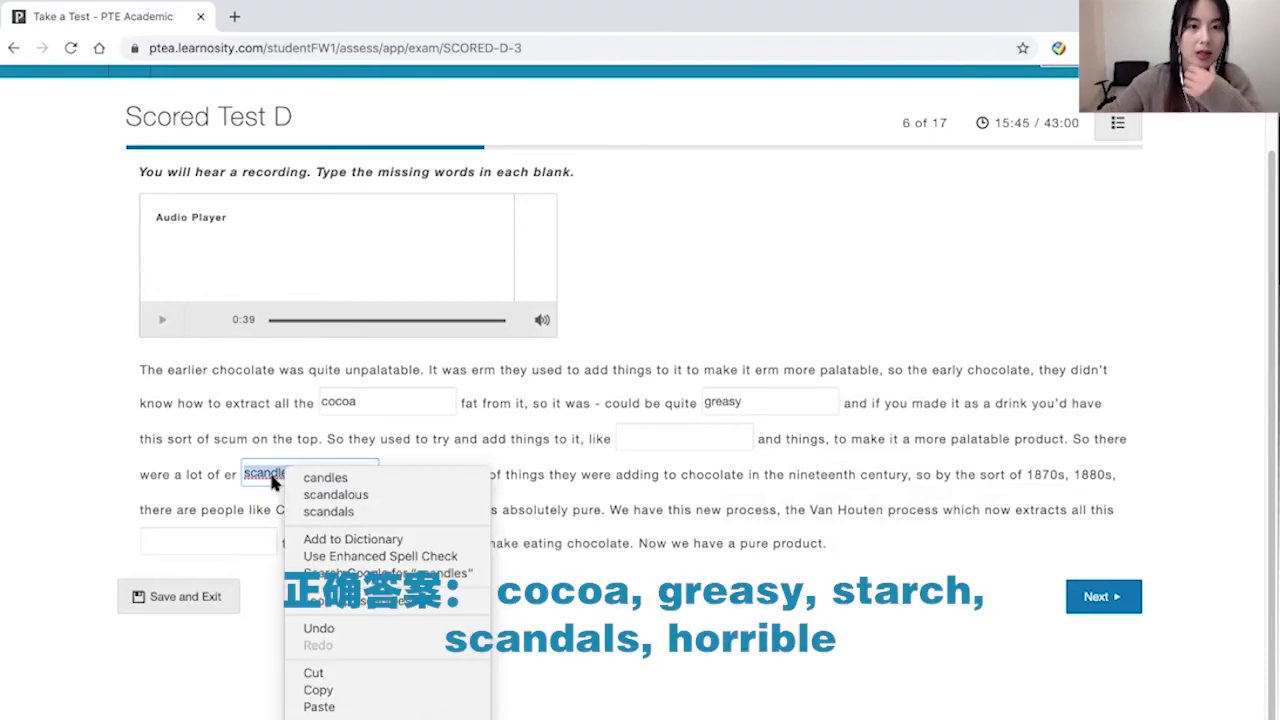
{"action": "left_click", "coordinate": [328, 511]}
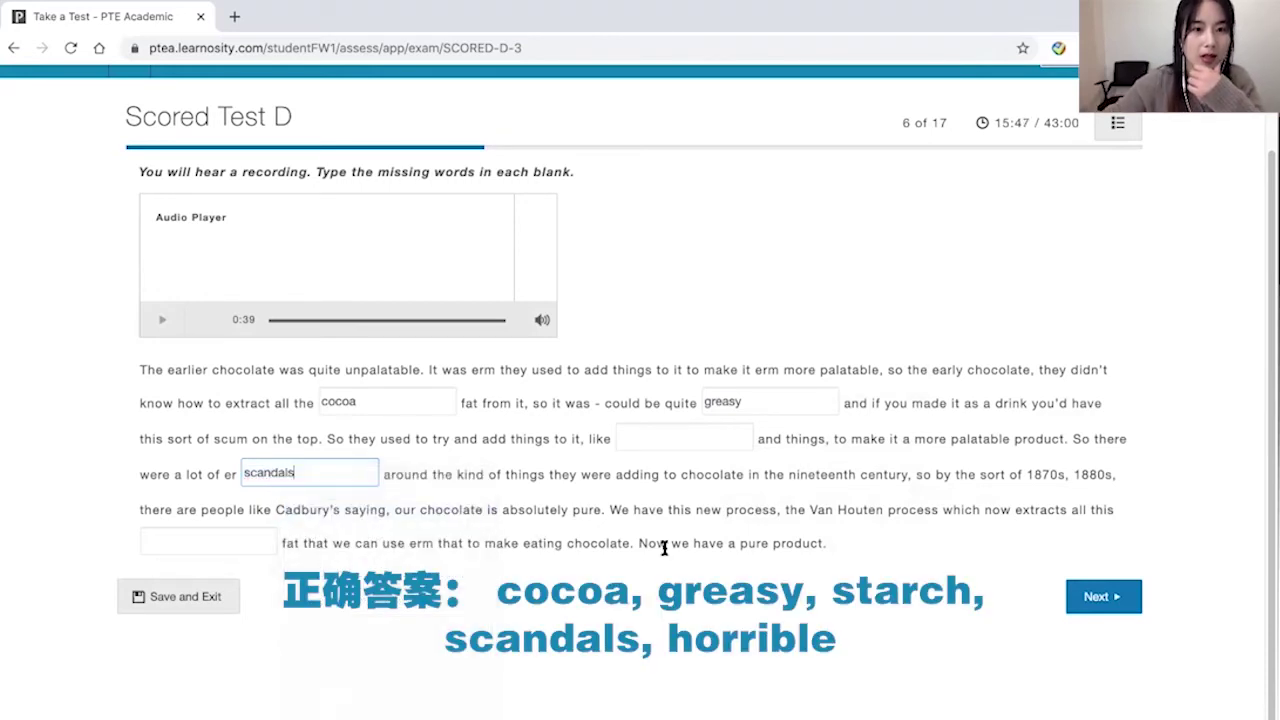
Fill the last blank of the chocolate passage with "horrible" and proceed to question 7
{"action": "left_click", "coordinate": [237, 540]}
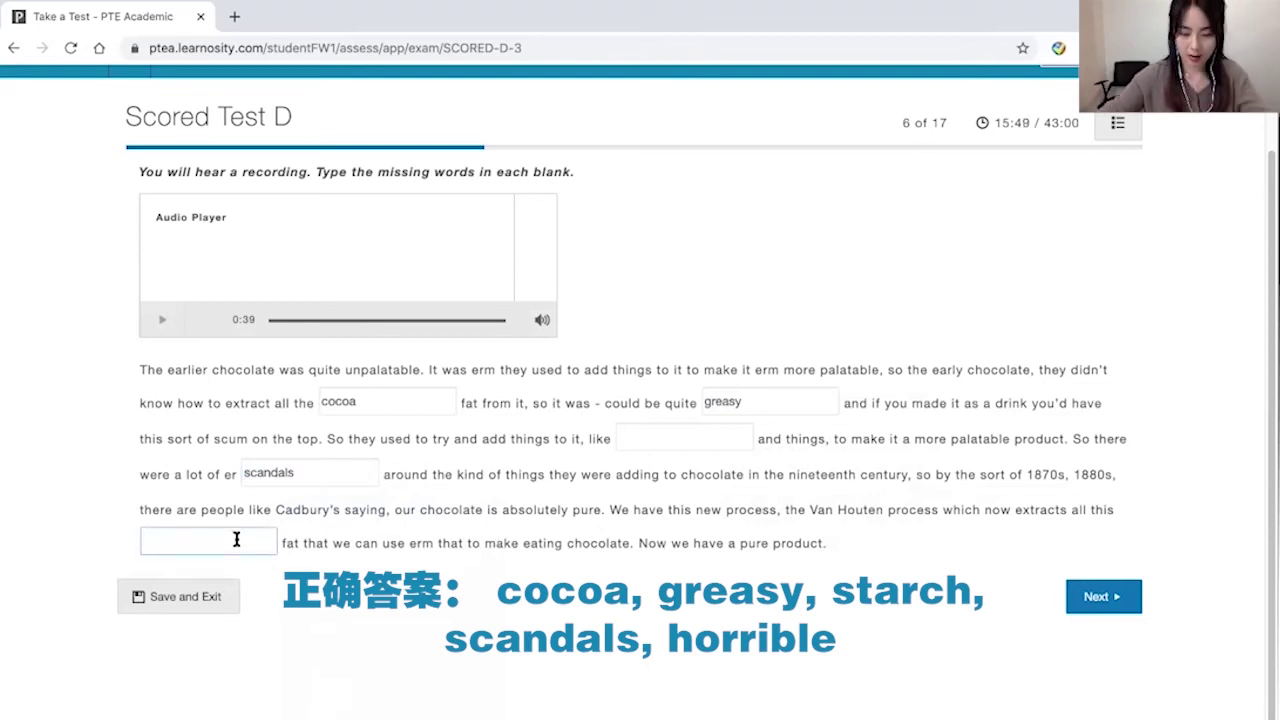
{"action": "type", "text": "hour"}
{"action": "key", "text": "BackSpace"}
{"action": "key", "text": "BackSpace"}
{"action": "key", "text": "BackSpace"}
{"action": "type", "text": "orrible"}
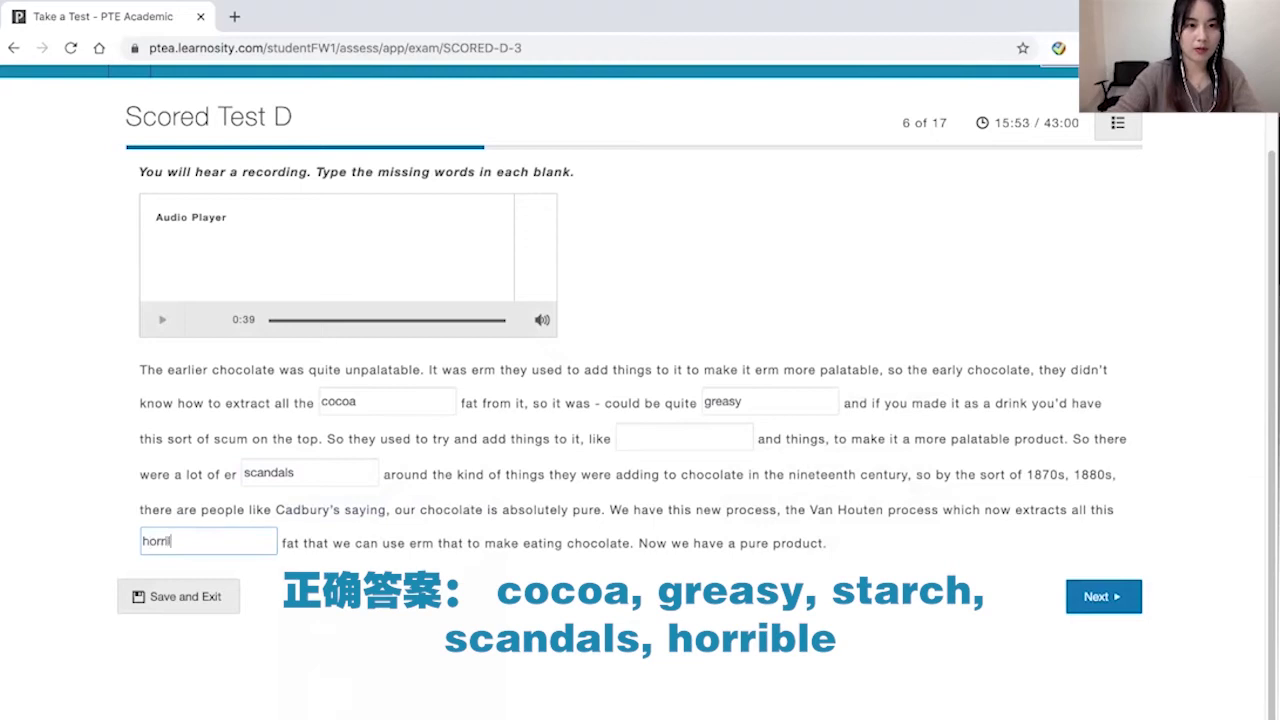
{"action": "left_click", "coordinate": [578, 571]}
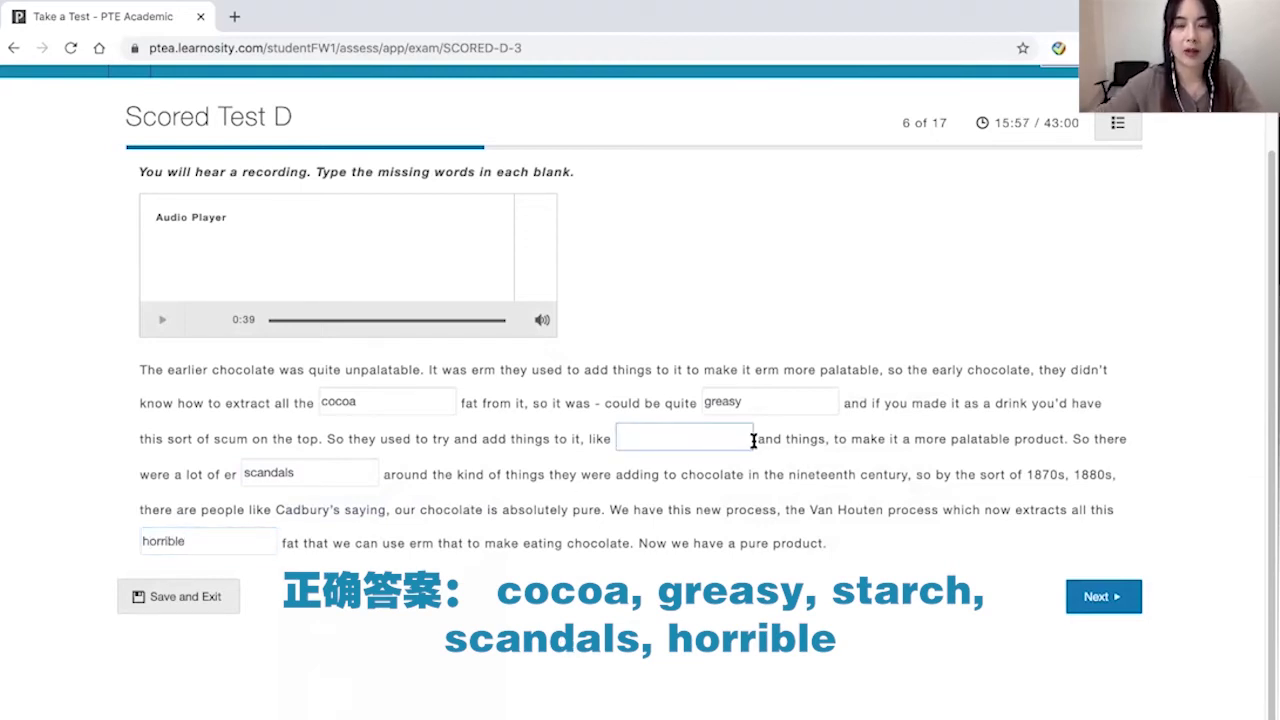
{"action": "left_click", "coordinate": [1129, 600]}
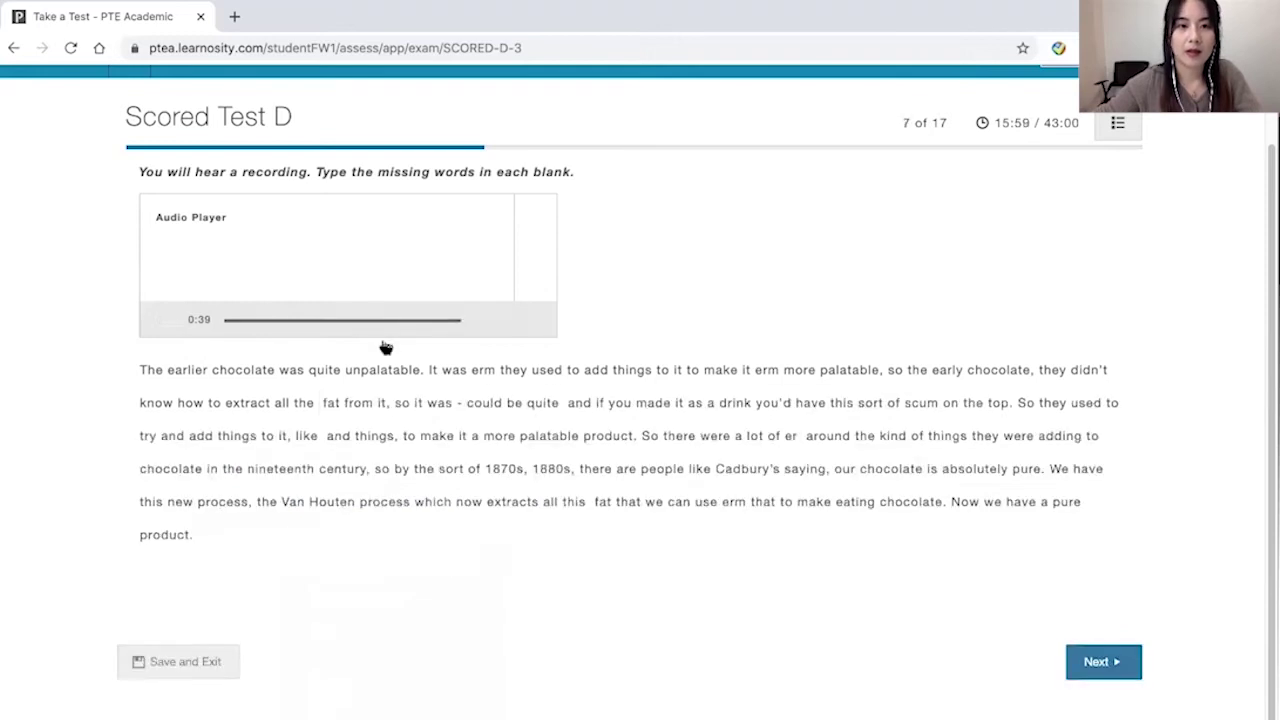
{"action": "scroll", "coordinate": [311, 375], "scroll_direction": "down", "scroll_amount": 1}
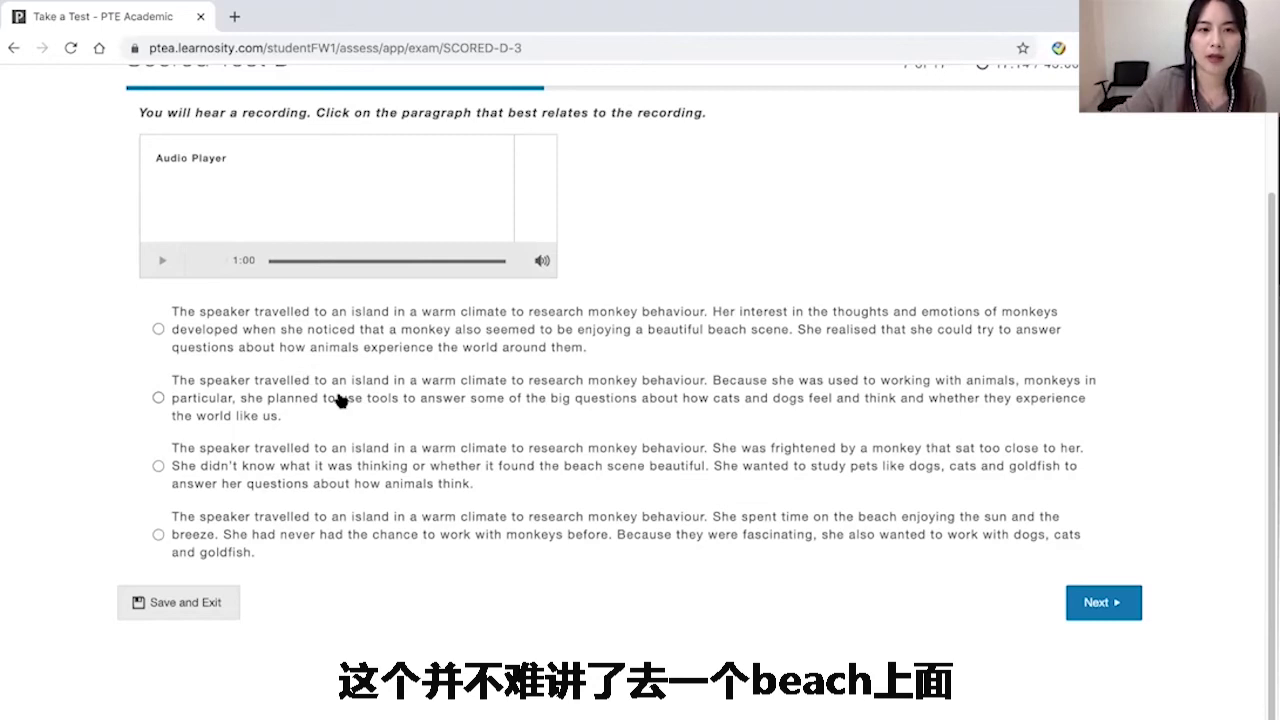
Choose the first paragraph, on monkeys' thoughts and emotions, for question 7 and the fourth, on computers' basic skills, for question 8, proceeding to question 9
{"action": "scroll", "coordinate": [1070, 335], "scroll_direction": "down", "scroll_amount": 1}
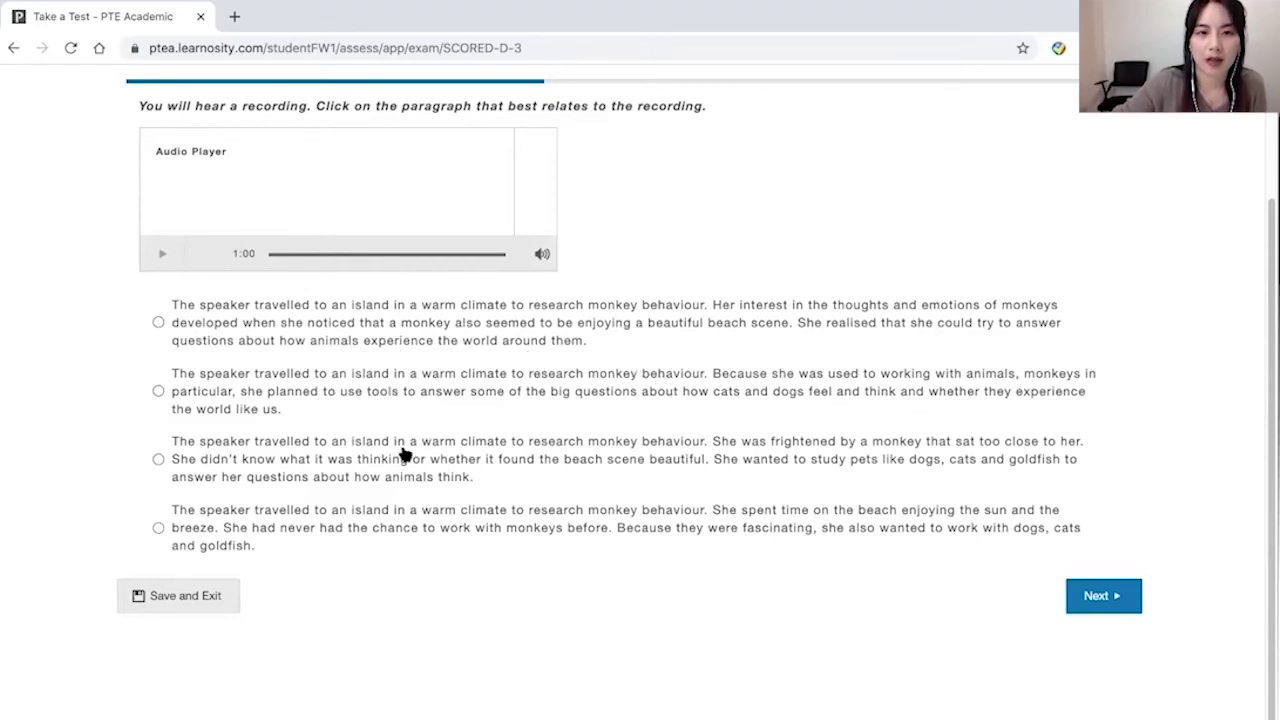
{"action": "left_click", "coordinate": [798, 341]}
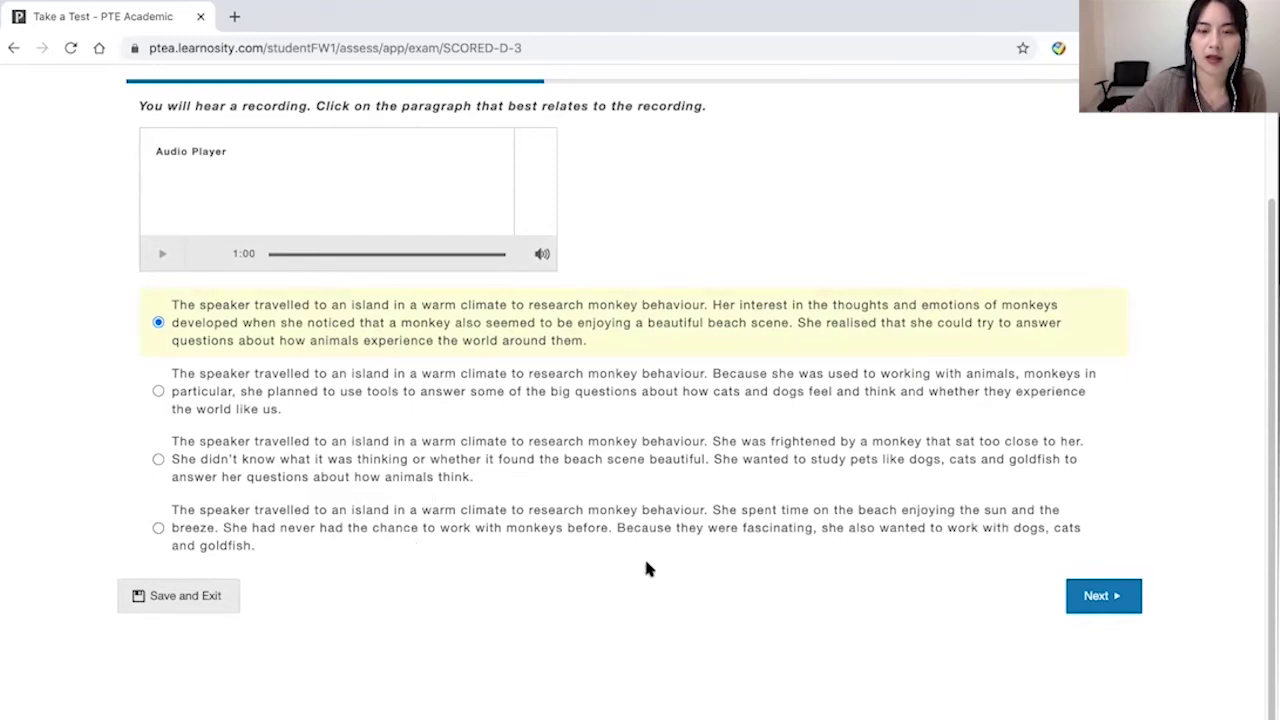
{"action": "left_click", "coordinate": [1078, 584]}
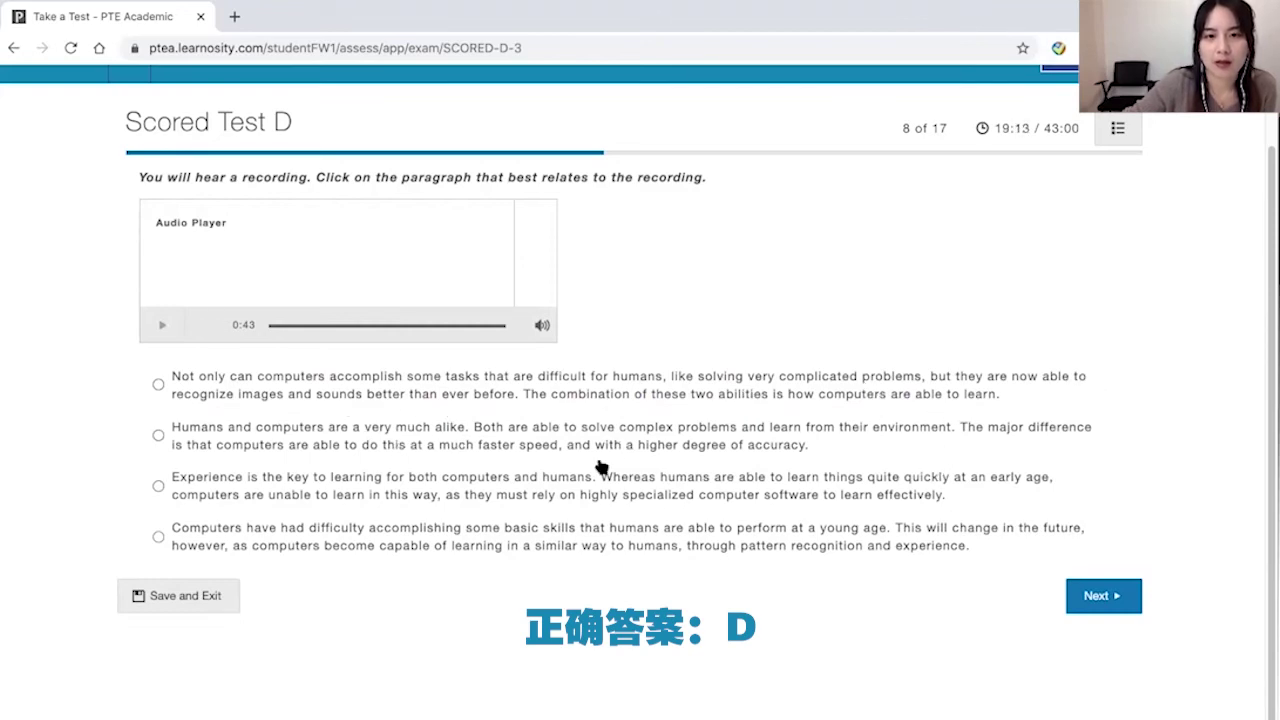
{"action": "left_click", "coordinate": [638, 533]}
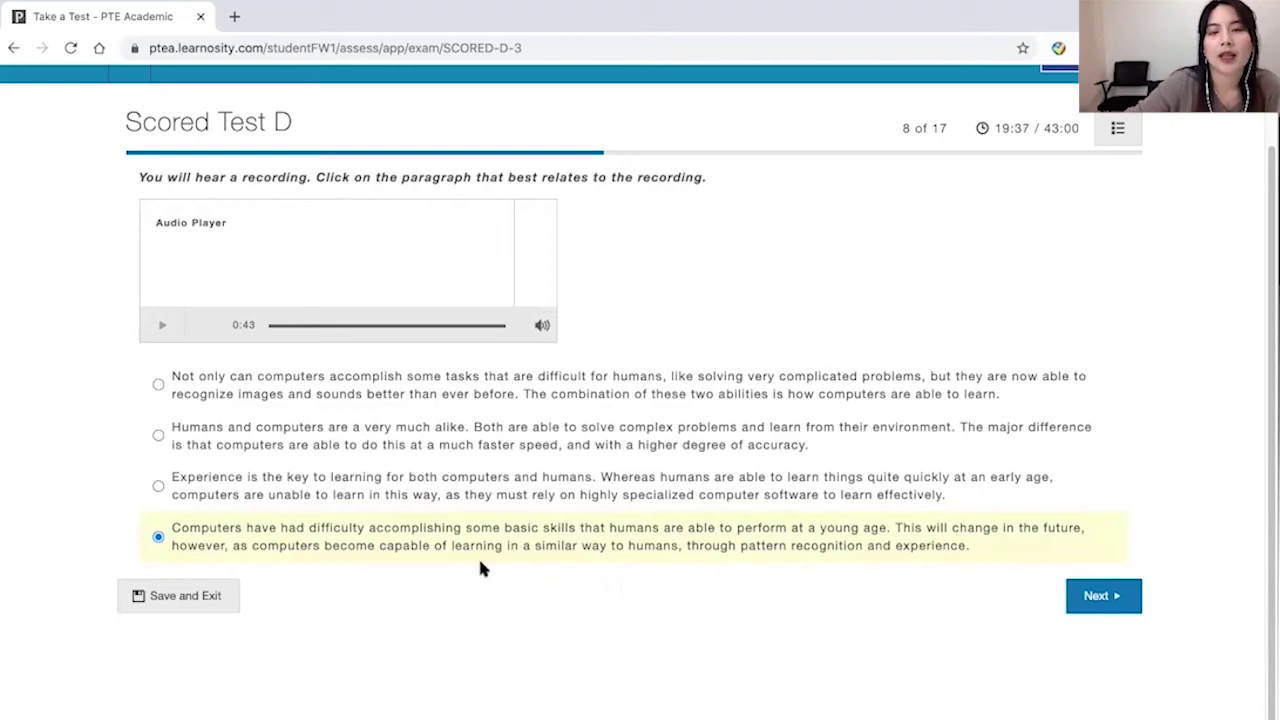
{"action": "left_click", "coordinate": [1090, 595]}
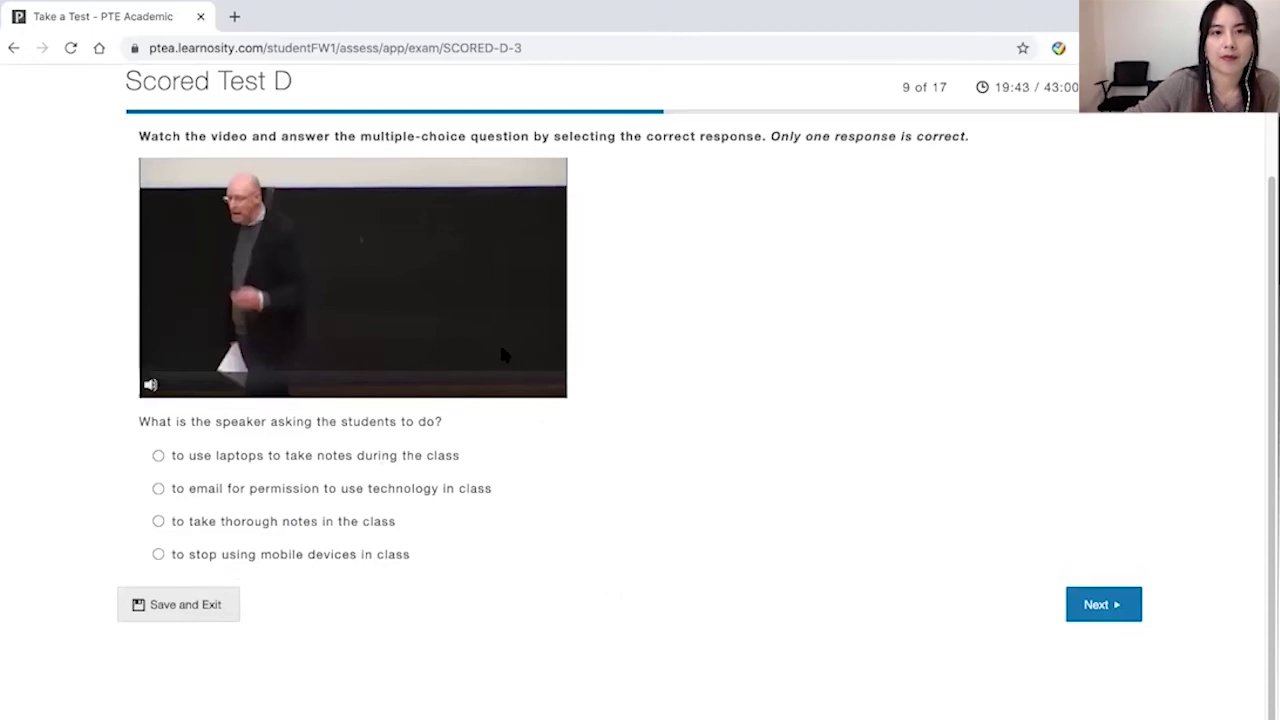
Answer question 9 about the speaker's request with "to stop using mobile devices in class" and proceed to question 10
{"action": "scroll", "coordinate": [499, 341], "scroll_direction": "up", "scroll_amount": 2}
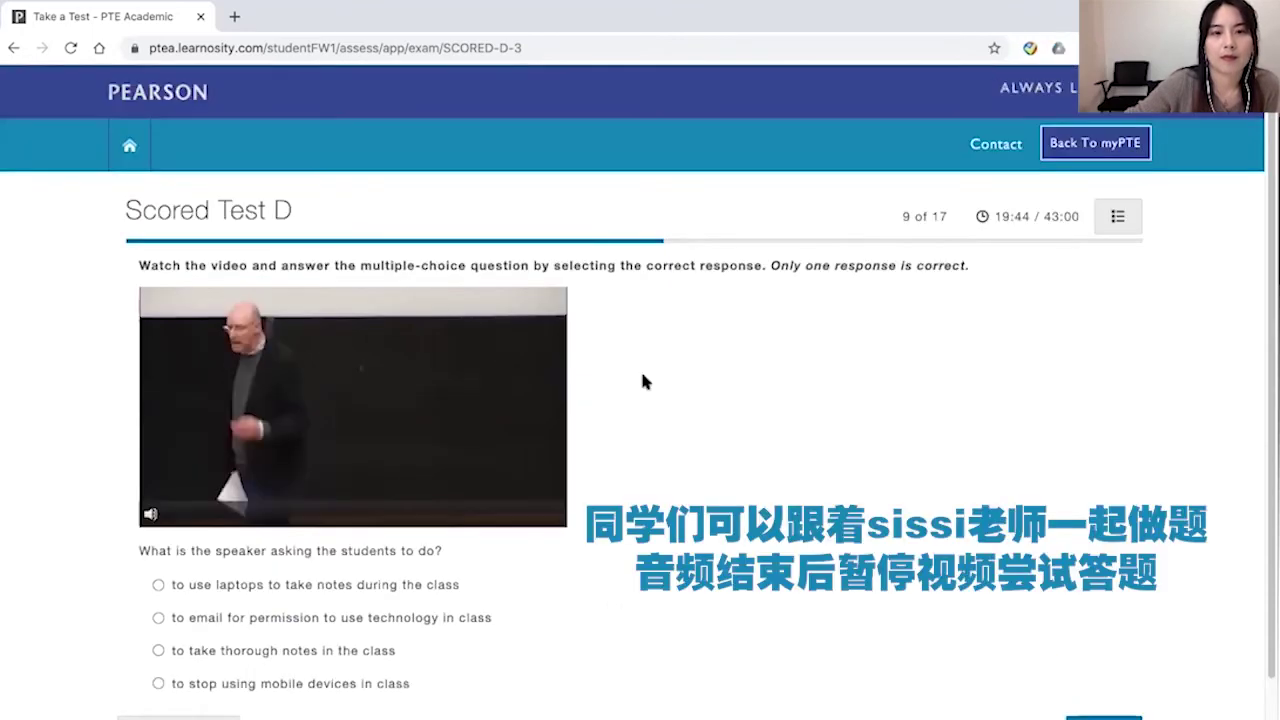
{"action": "scroll", "coordinate": [449, 551], "scroll_direction": "down", "scroll_amount": 1}
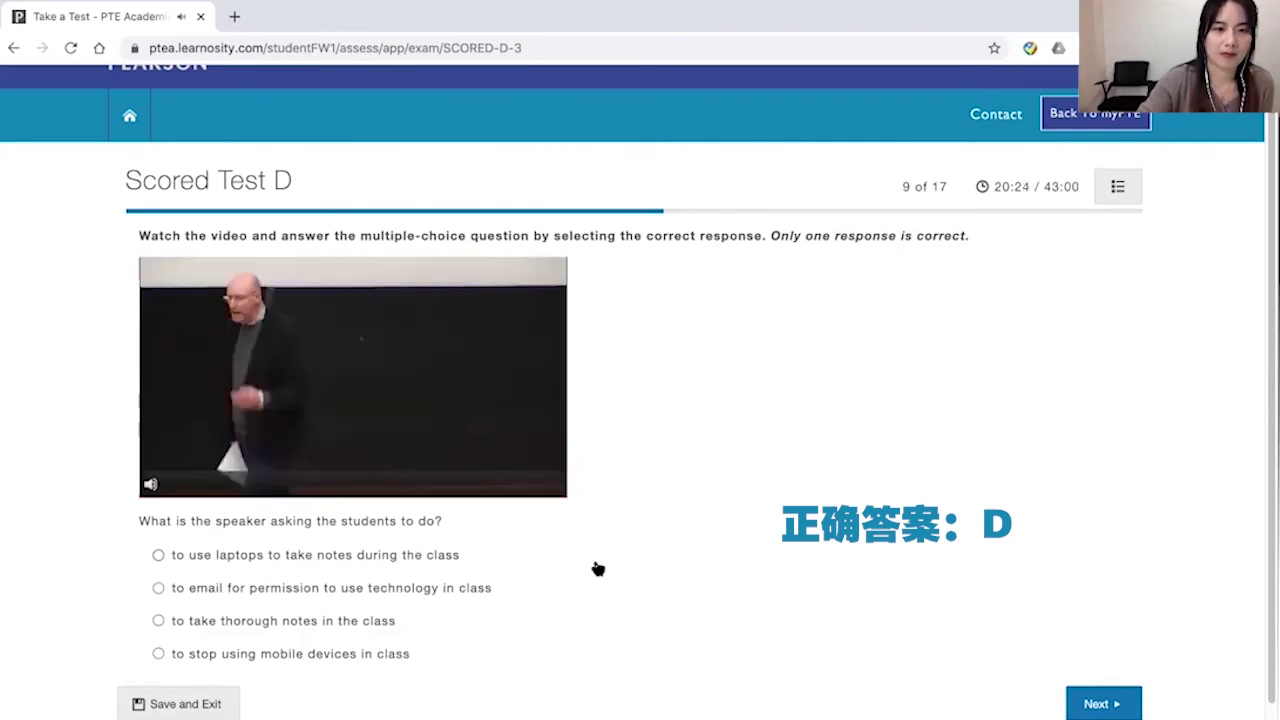
{"action": "scroll", "coordinate": [595, 567], "scroll_direction": "up", "scroll_amount": 1}
{"action": "scroll", "coordinate": [594, 567], "scroll_direction": "up", "scroll_amount": 1}
{"action": "left_click", "coordinate": [400, 684]}
{"action": "left_click", "coordinate": [1103, 717]}
Move on from question 10 about introverted and extroverted people to question 11 without choosing a response
{"action": "scroll", "coordinate": [870, 555], "scroll_direction": "down", "scroll_amount": 1}
{"action": "scroll", "coordinate": [824, 518], "scroll_direction": "up", "scroll_amount": 1}
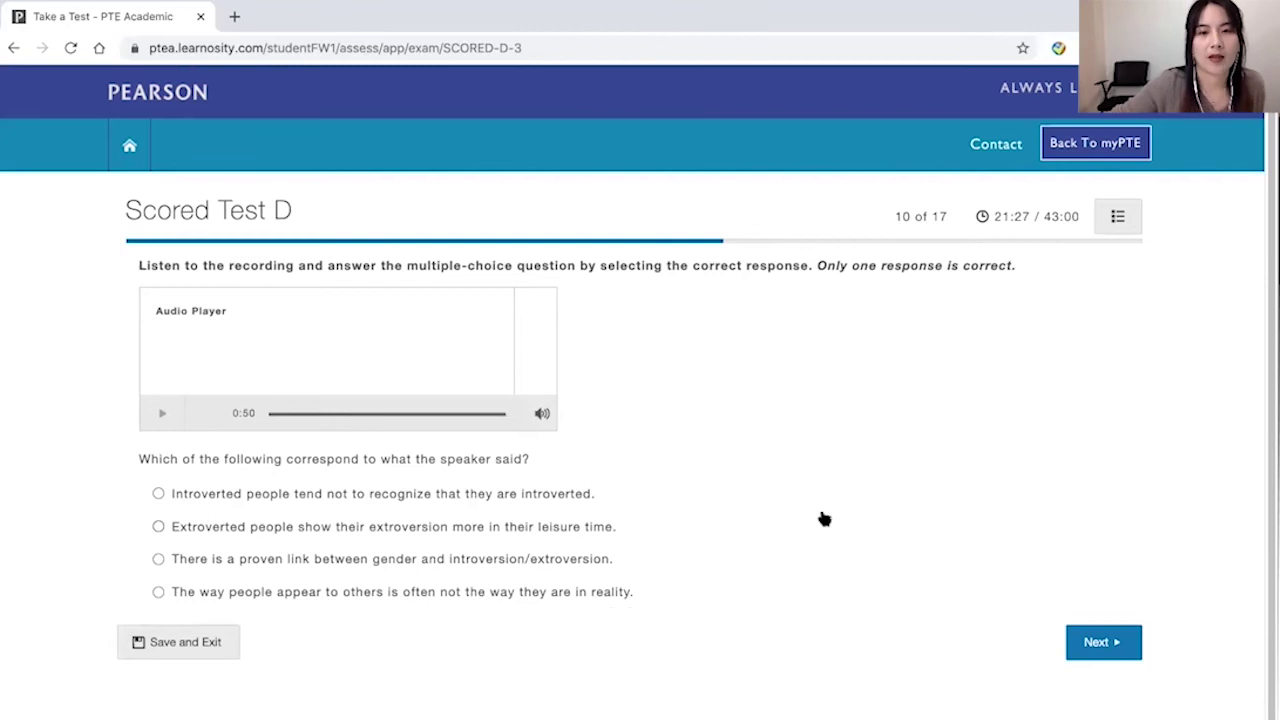
{"action": "left_click", "coordinate": [1138, 641]}
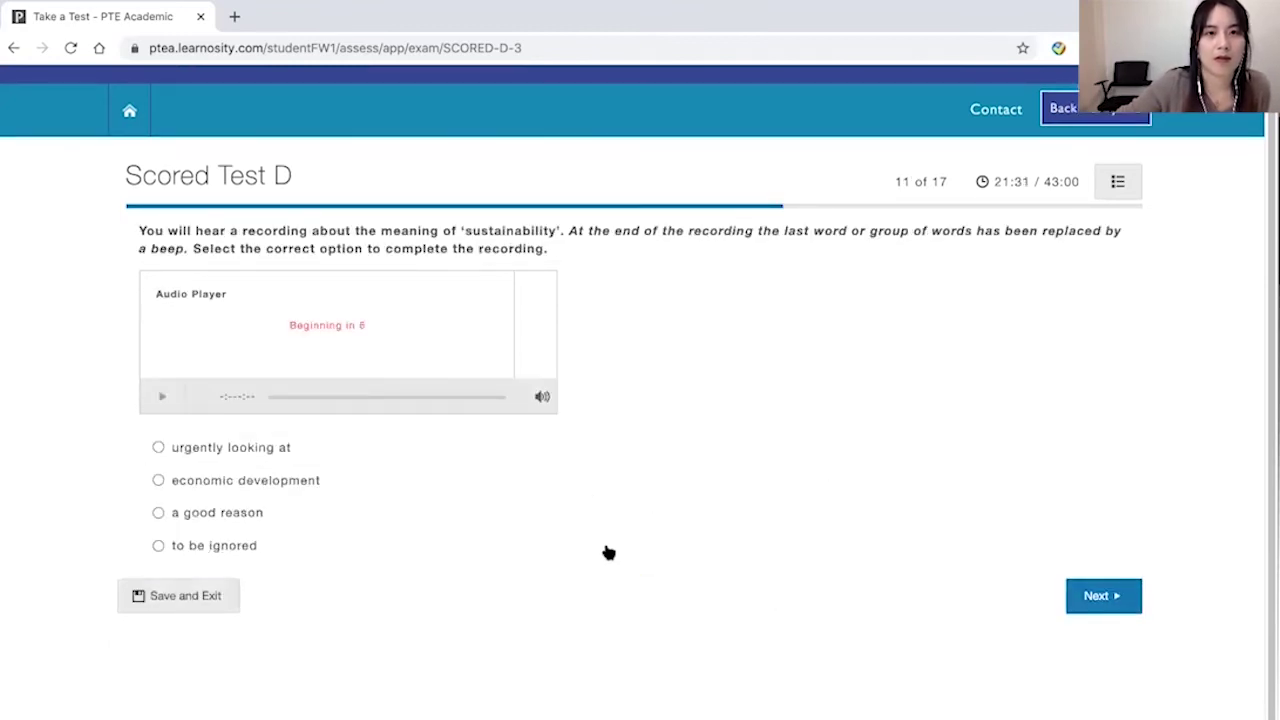
Complete the sustainability recording in question 11 with "urgently looking at" and proceed to question 12
{"action": "scroll", "coordinate": [608, 552], "scroll_direction": "up", "scroll_amount": 1}
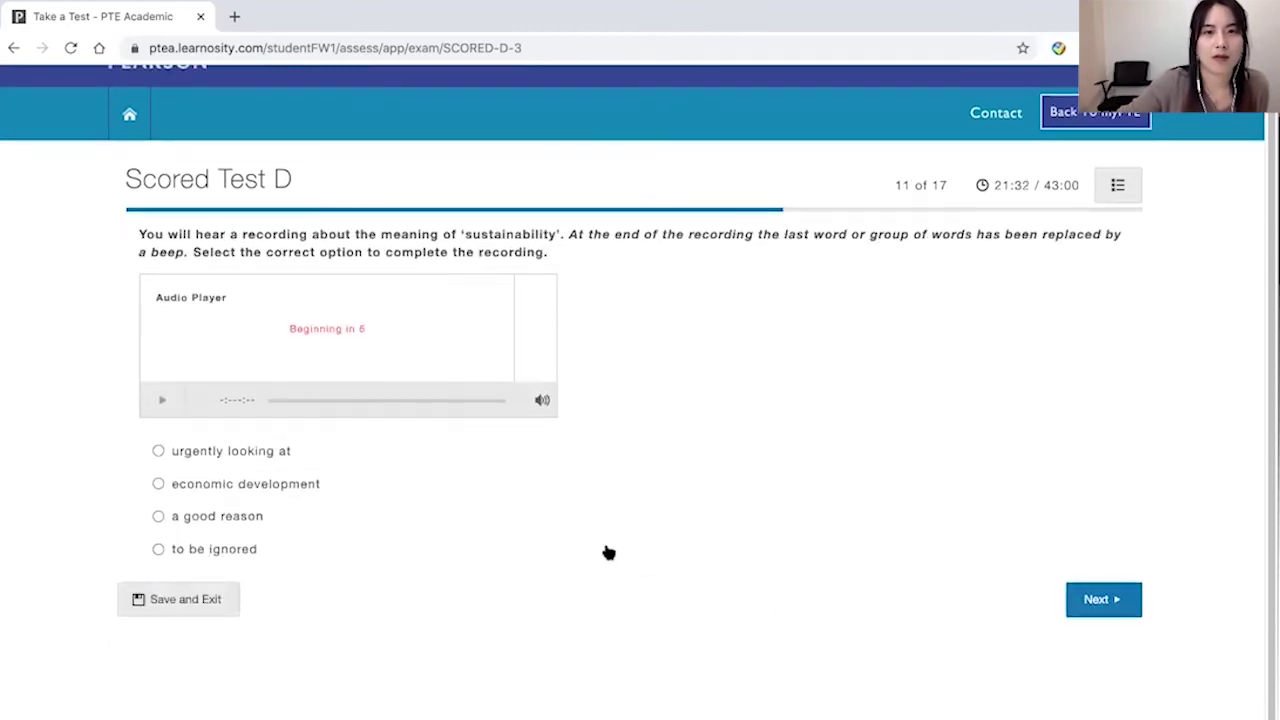
{"action": "double_click", "coordinate": [530, 238]}
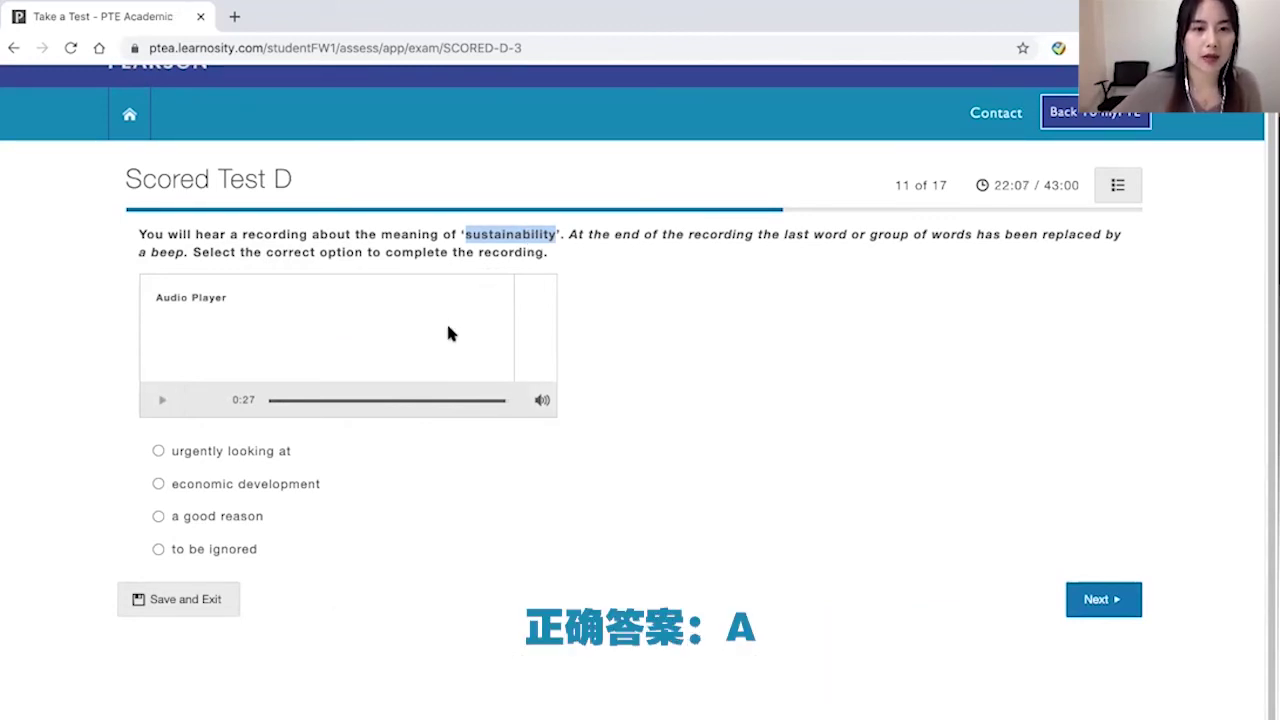
{"action": "left_click", "coordinate": [270, 451]}
{"action": "left_click", "coordinate": [270, 451]}
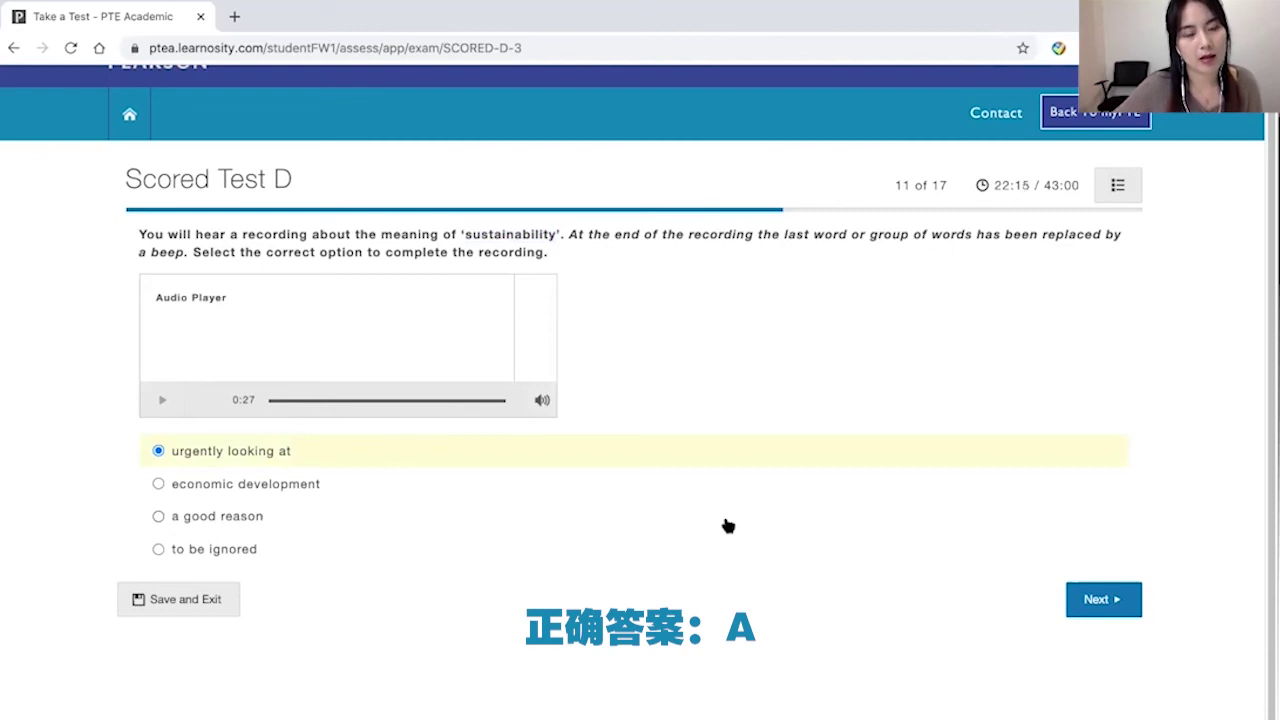
{"action": "scroll", "coordinate": [728, 526], "scroll_direction": "up", "scroll_amount": 1}
{"action": "scroll", "coordinate": [728, 526], "scroll_direction": "up", "scroll_amount": 1}
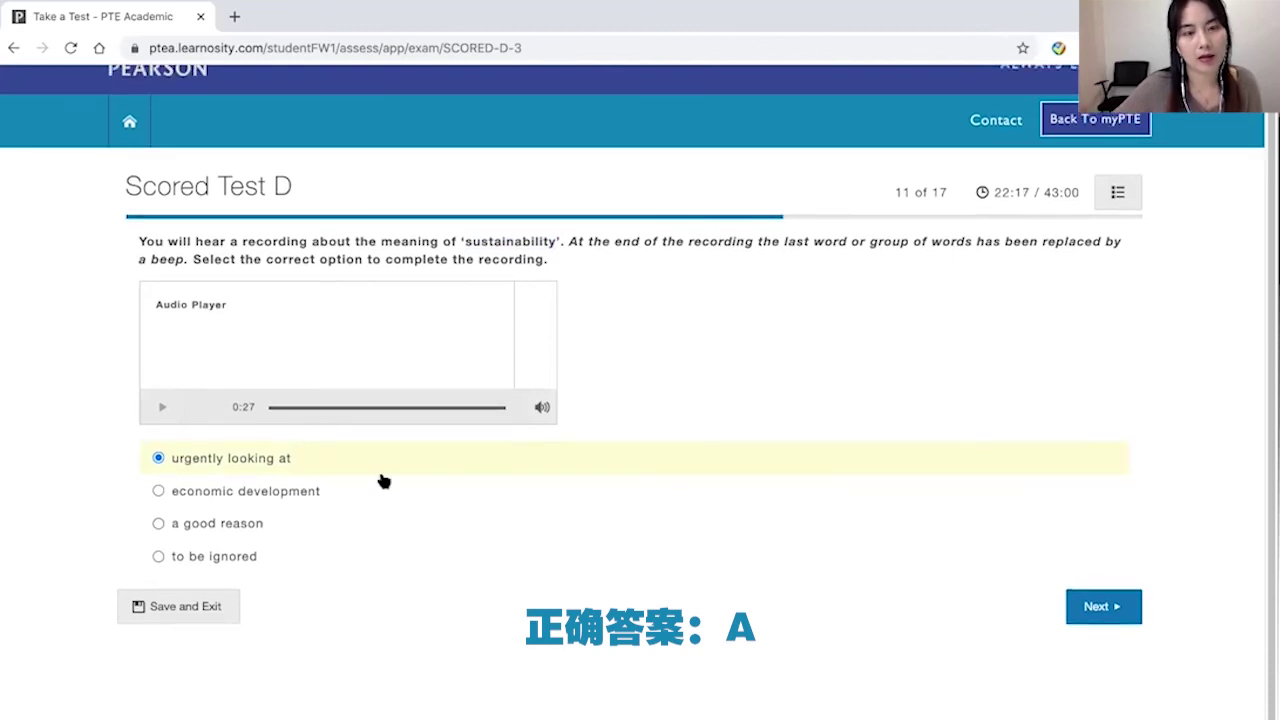
{"action": "left_click", "coordinate": [1086, 615]}
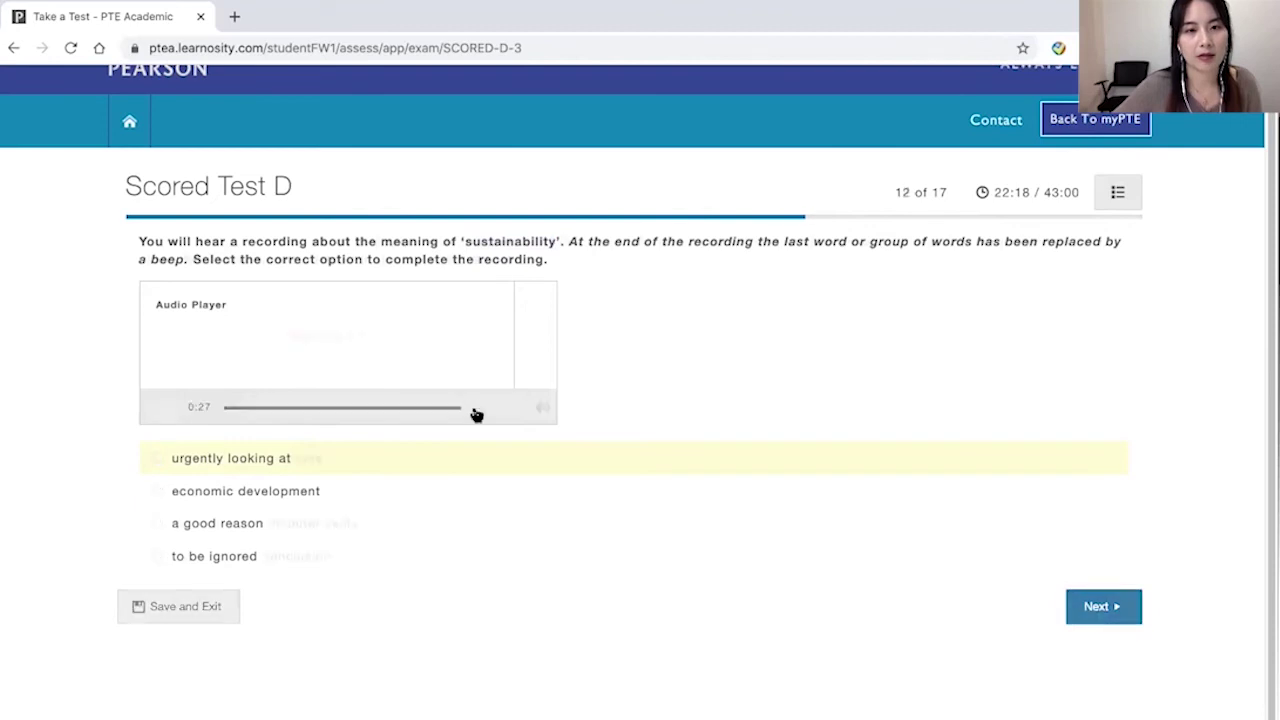
Complete the recording about dialogues with computers with "interact with each other" and proceed to question 13
{"action": "scroll", "coordinate": [648, 352], "scroll_direction": "up", "scroll_amount": 3}
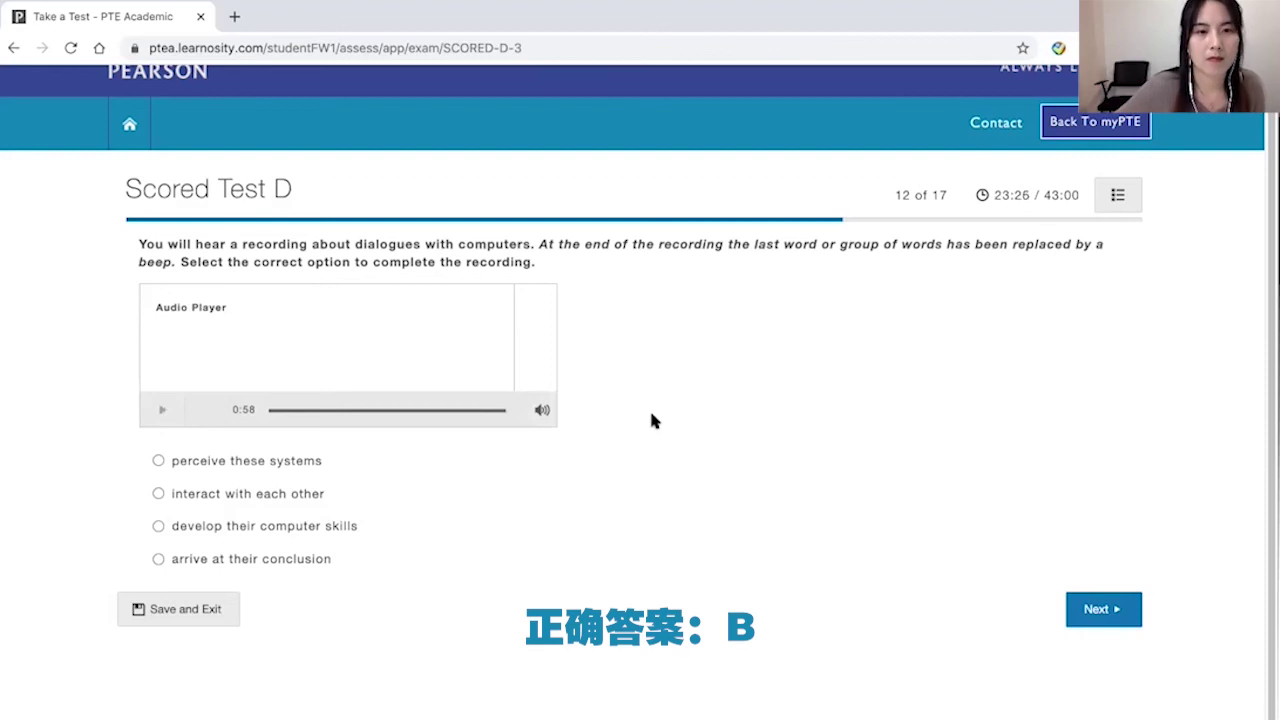
{"action": "left_click", "coordinate": [320, 494]}
{"action": "left_click", "coordinate": [1103, 609]}
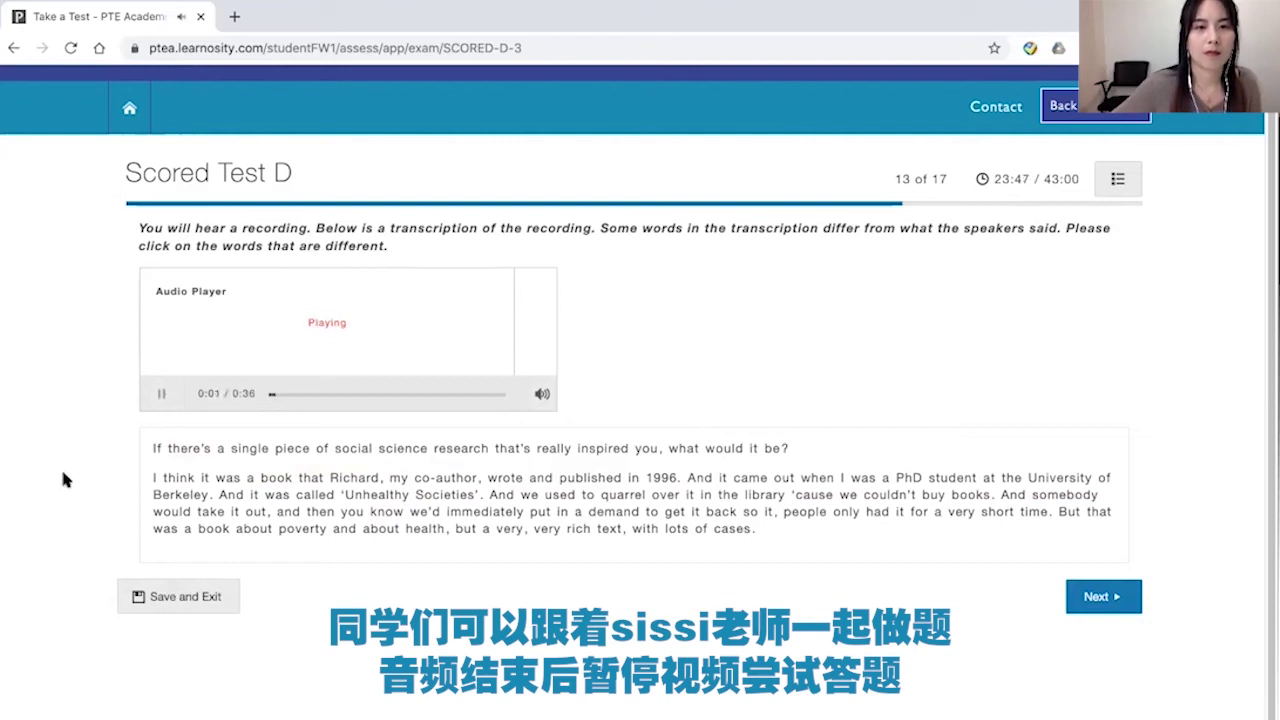
Mark "quarrel", "buy", "demand", "poverty" and "cases" as the differing words in the social science transcription, and proceed to question 14
{"action": "left_click", "coordinate": [646, 449]}
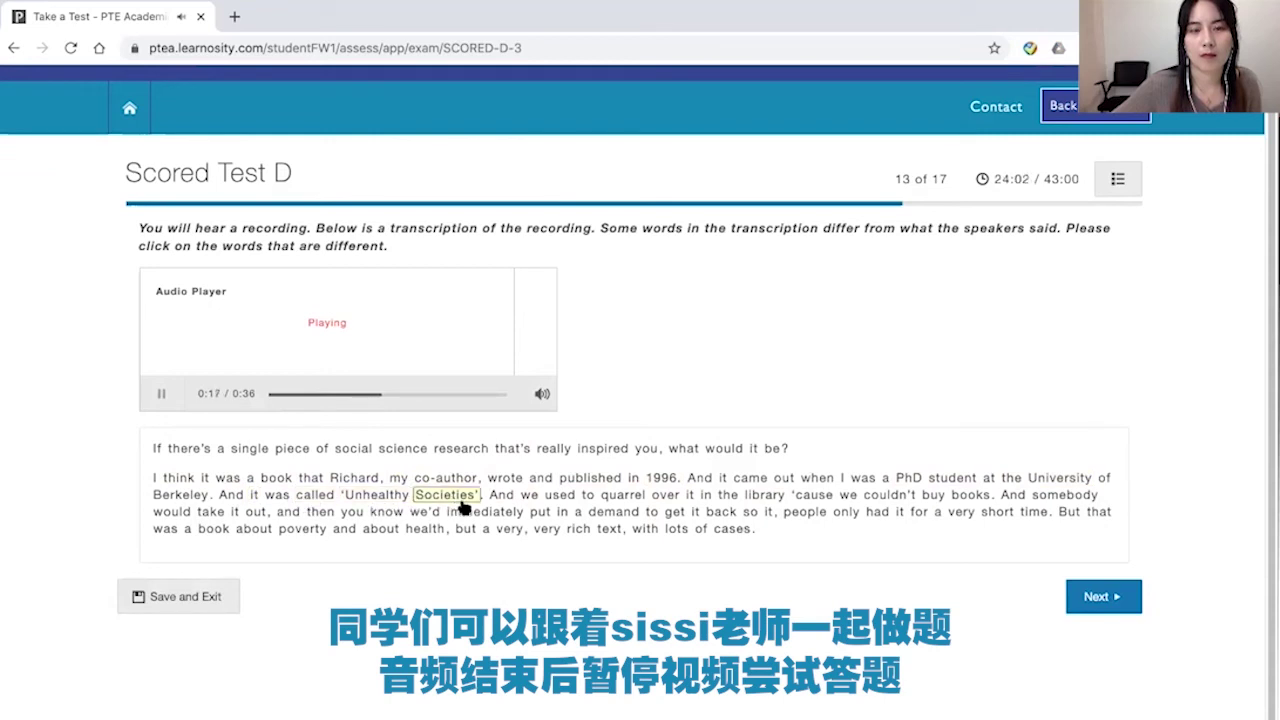
{"action": "left_click", "coordinate": [620, 496]}
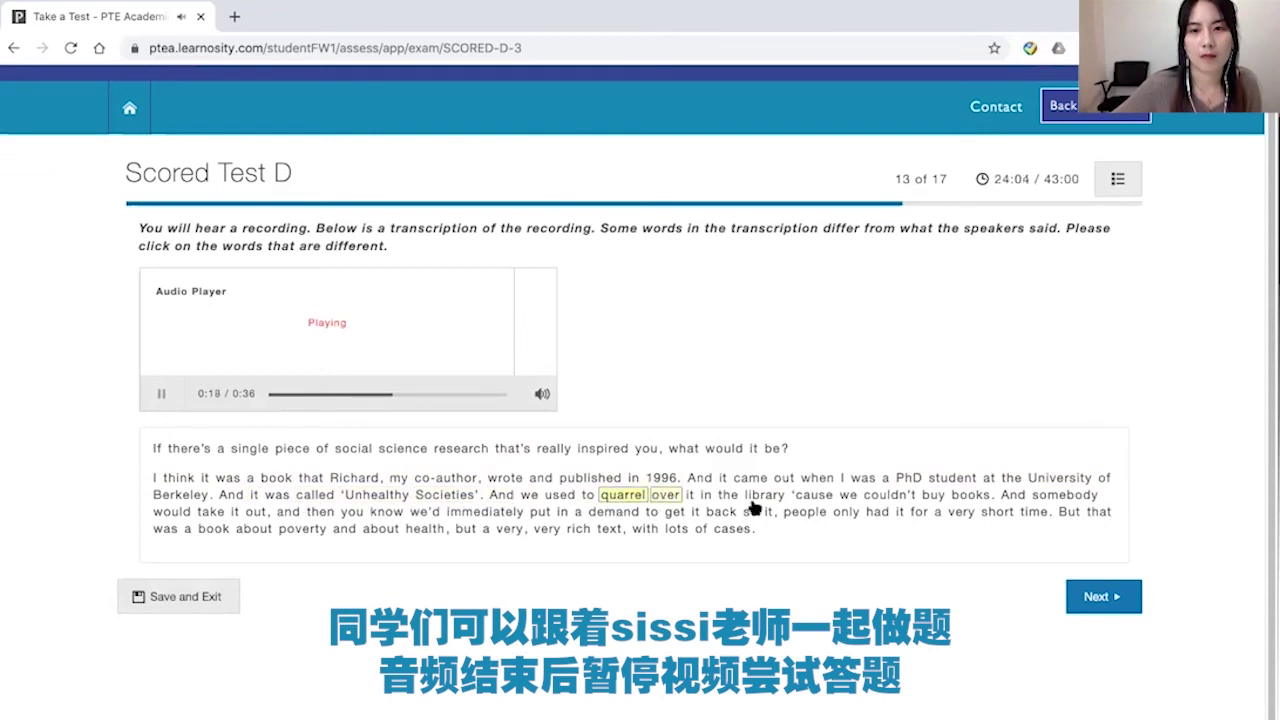
{"action": "left_click", "coordinate": [933, 496]}
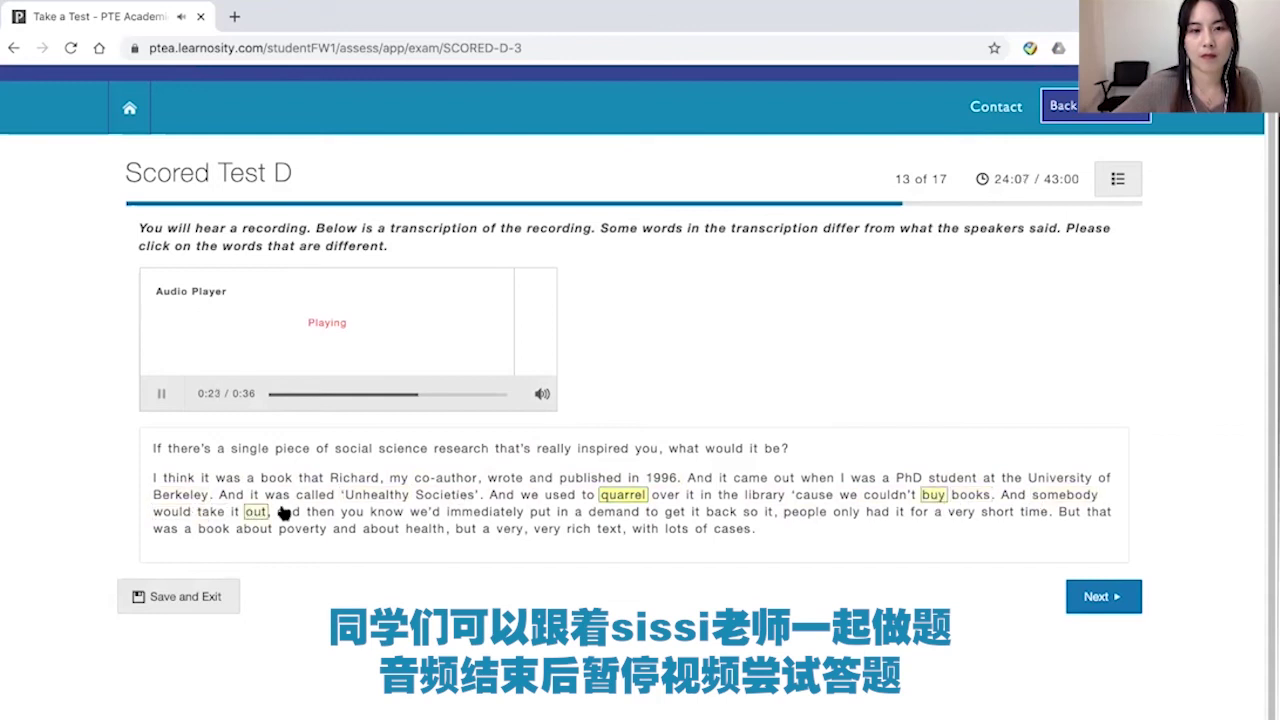
{"action": "left_click", "coordinate": [612, 527]}
{"action": "left_click", "coordinate": [614, 513]}
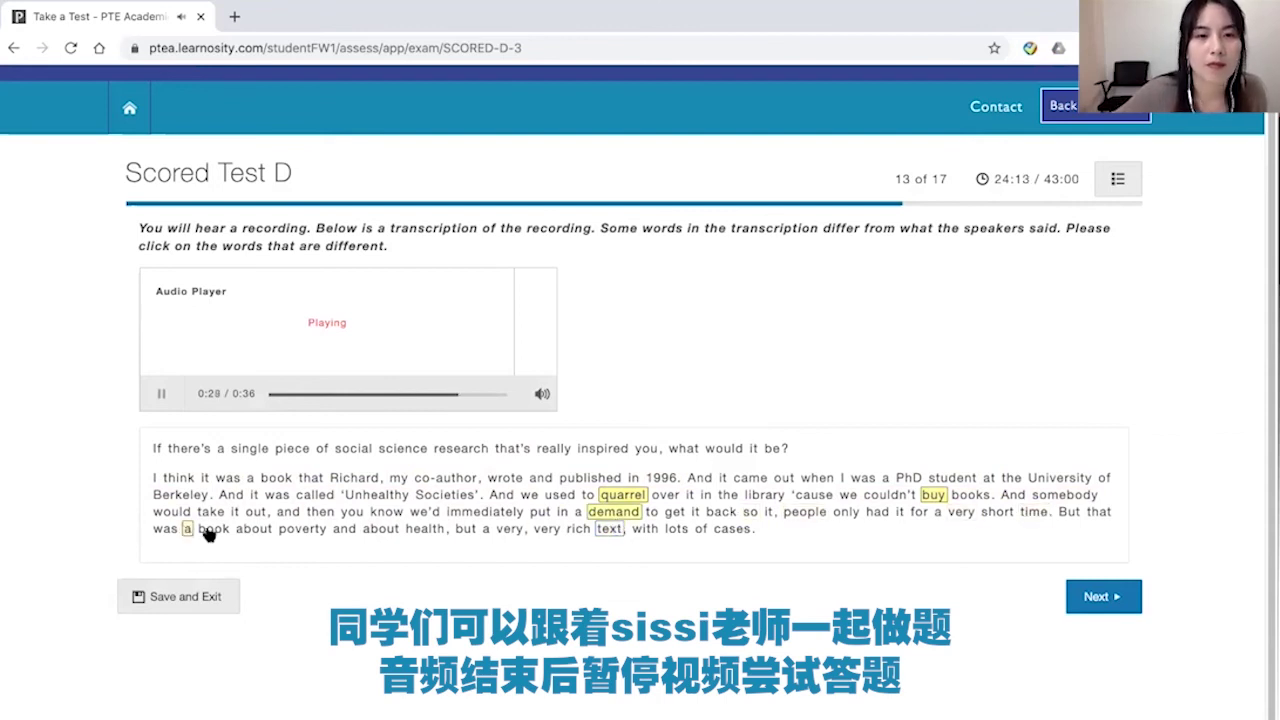
{"action": "left_click", "coordinate": [306, 533]}
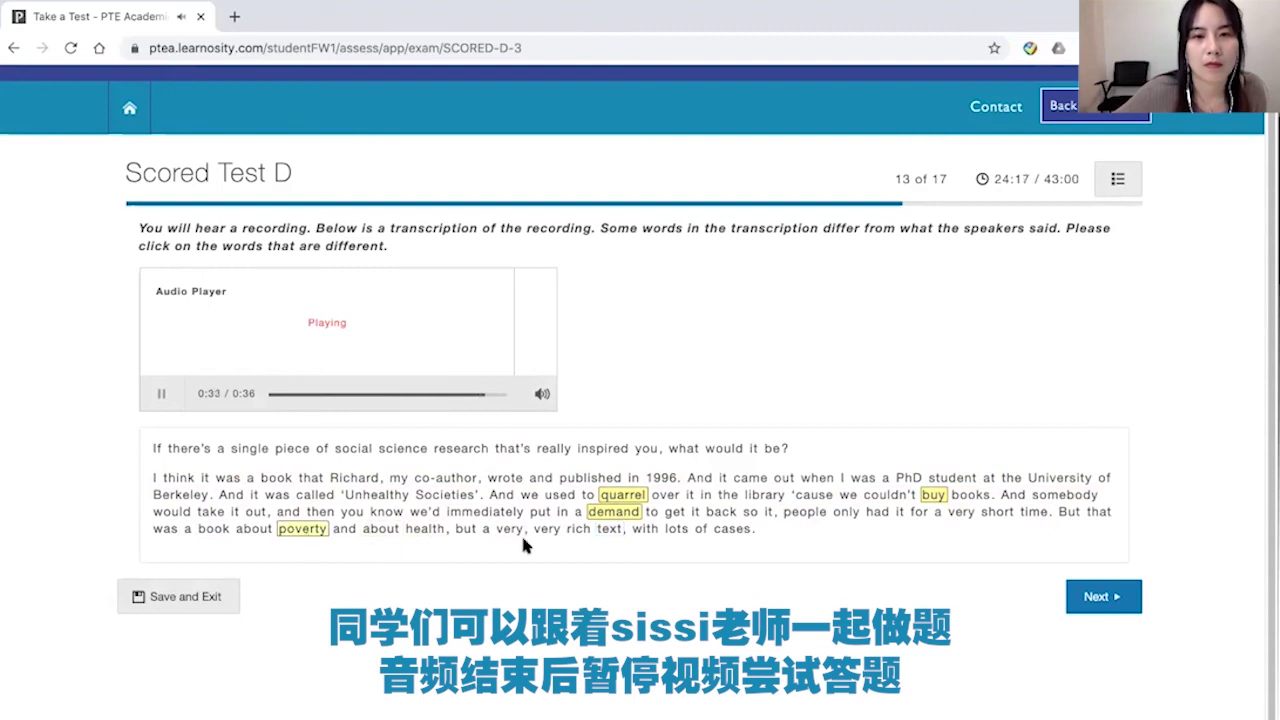
{"action": "left_click", "coordinate": [720, 534]}
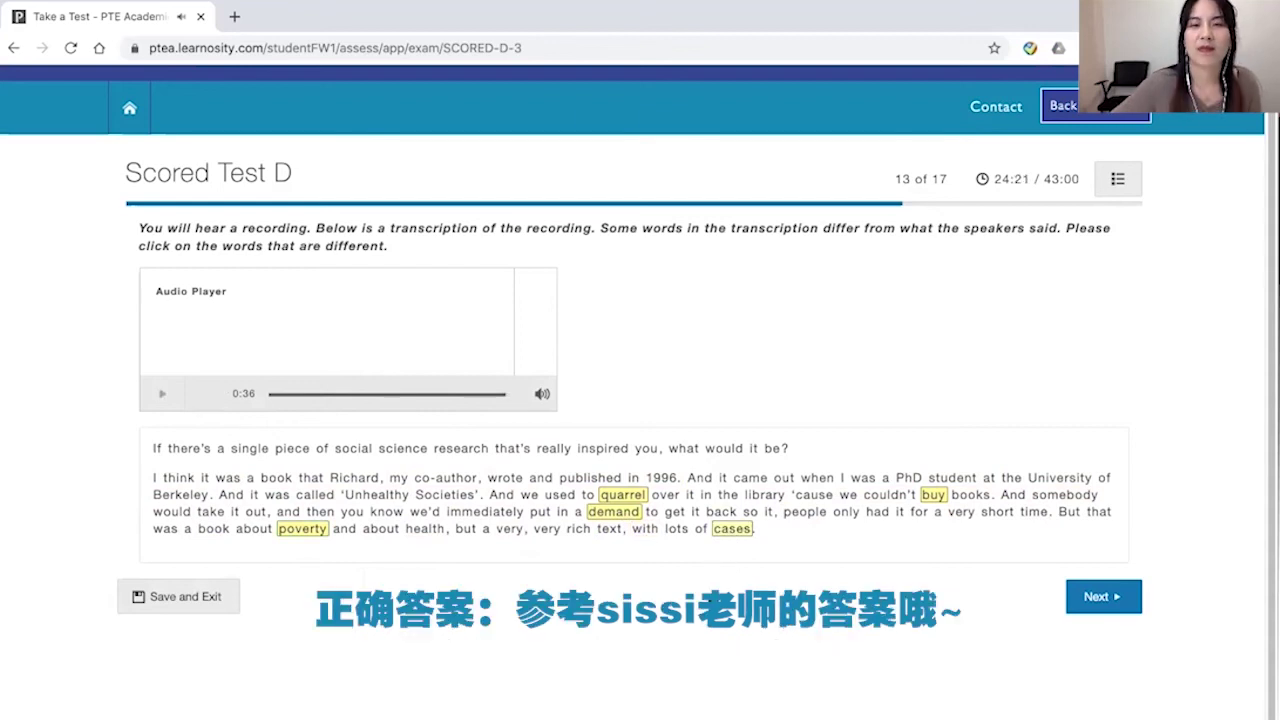
{"action": "left_click", "coordinate": [580, 530]}
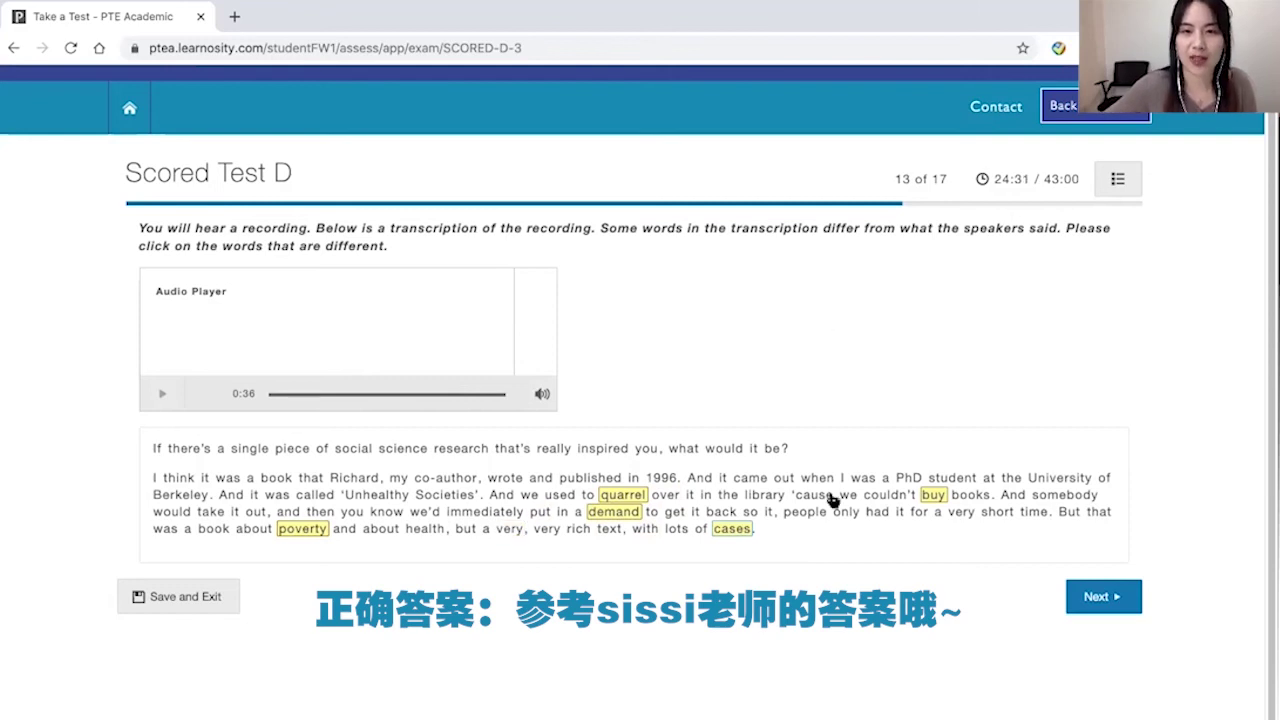
{"action": "left_click", "coordinate": [1100, 597]}
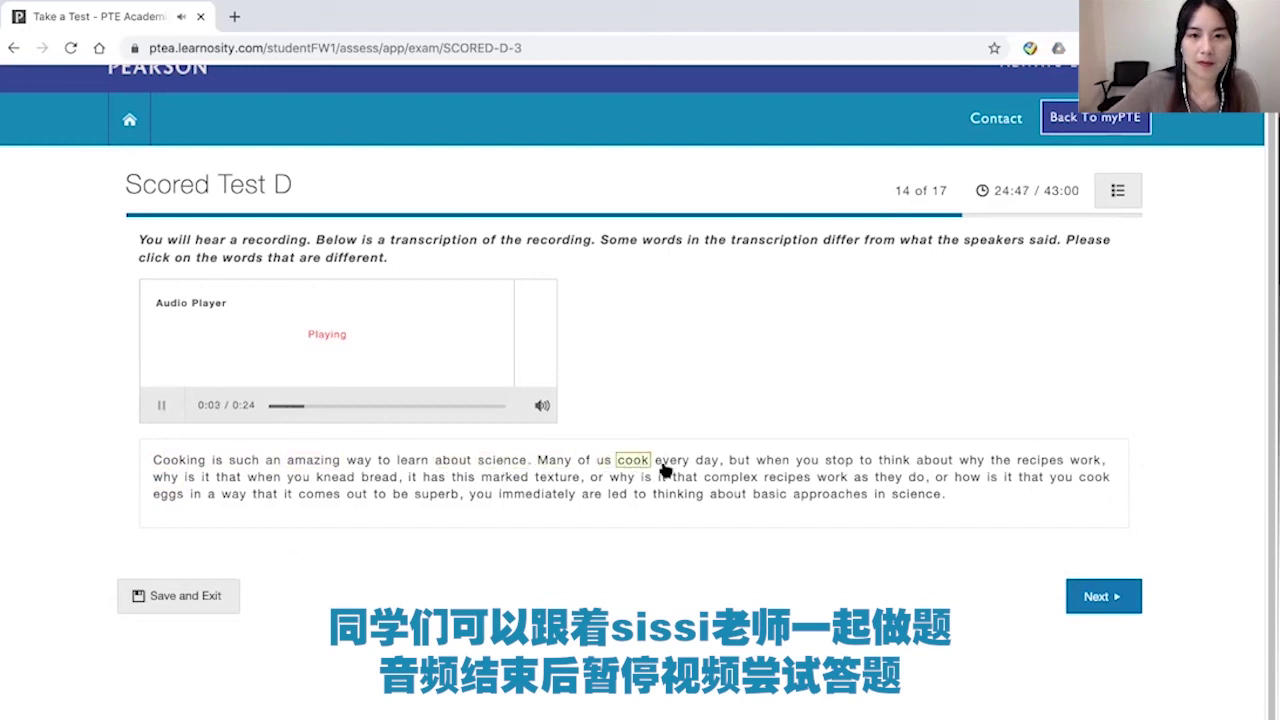
Mark "stop", "marked", "complex", "superb" and "approaches" as the differing words in the cooking transcription, and proceed to question 15
{"action": "left_click", "coordinate": [840, 461]}
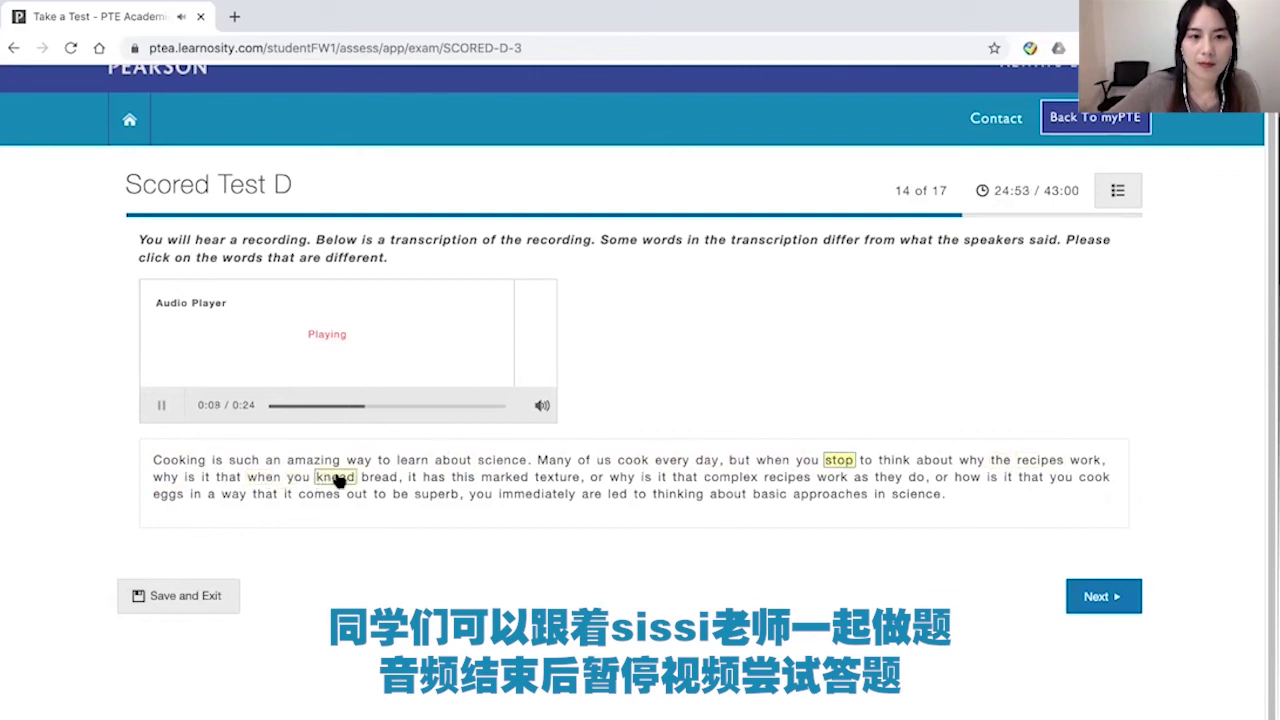
{"action": "left_click", "coordinate": [505, 478]}
{"action": "left_click", "coordinate": [719, 480]}
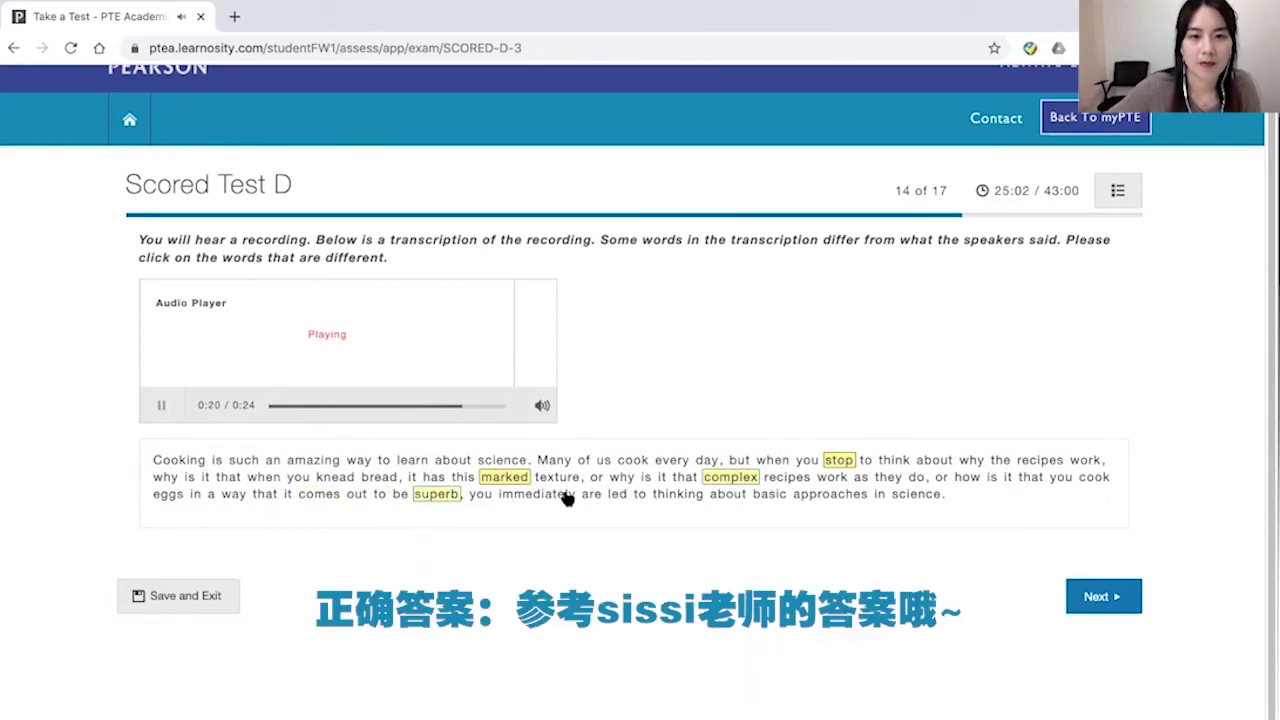
{"action": "left_click", "coordinate": [808, 495]}
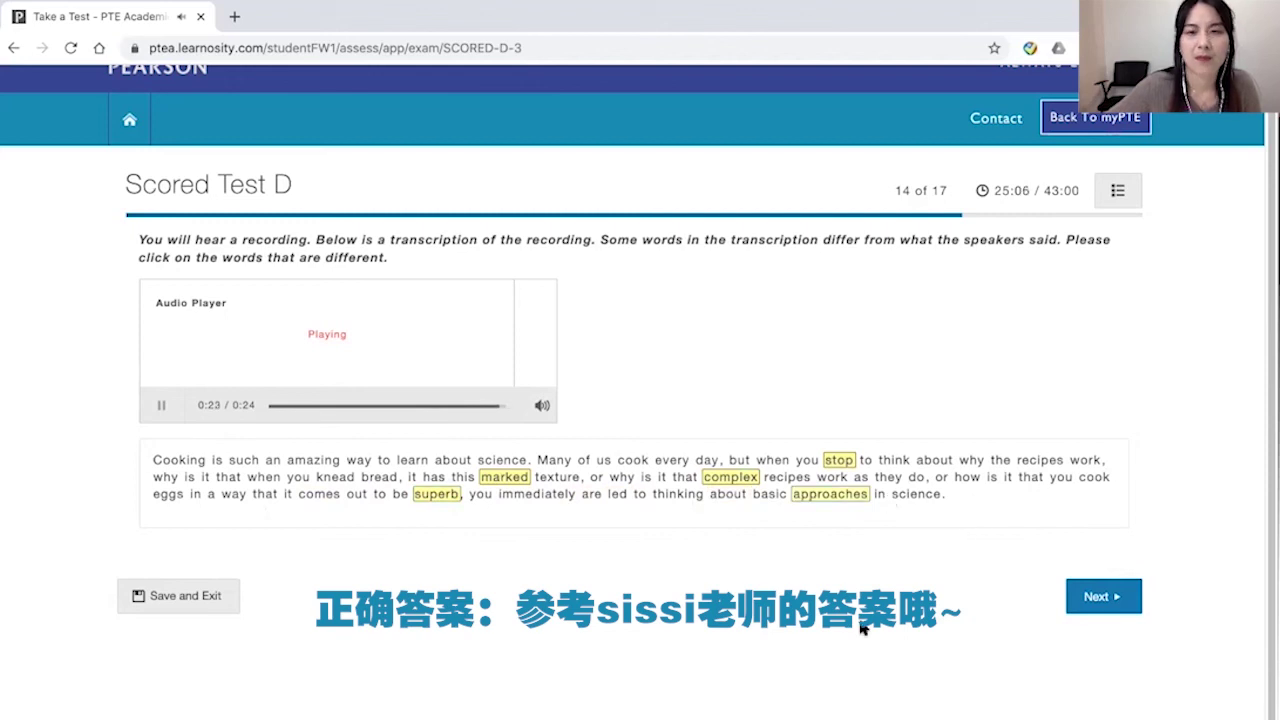
{"action": "left_click", "coordinate": [1116, 604]}
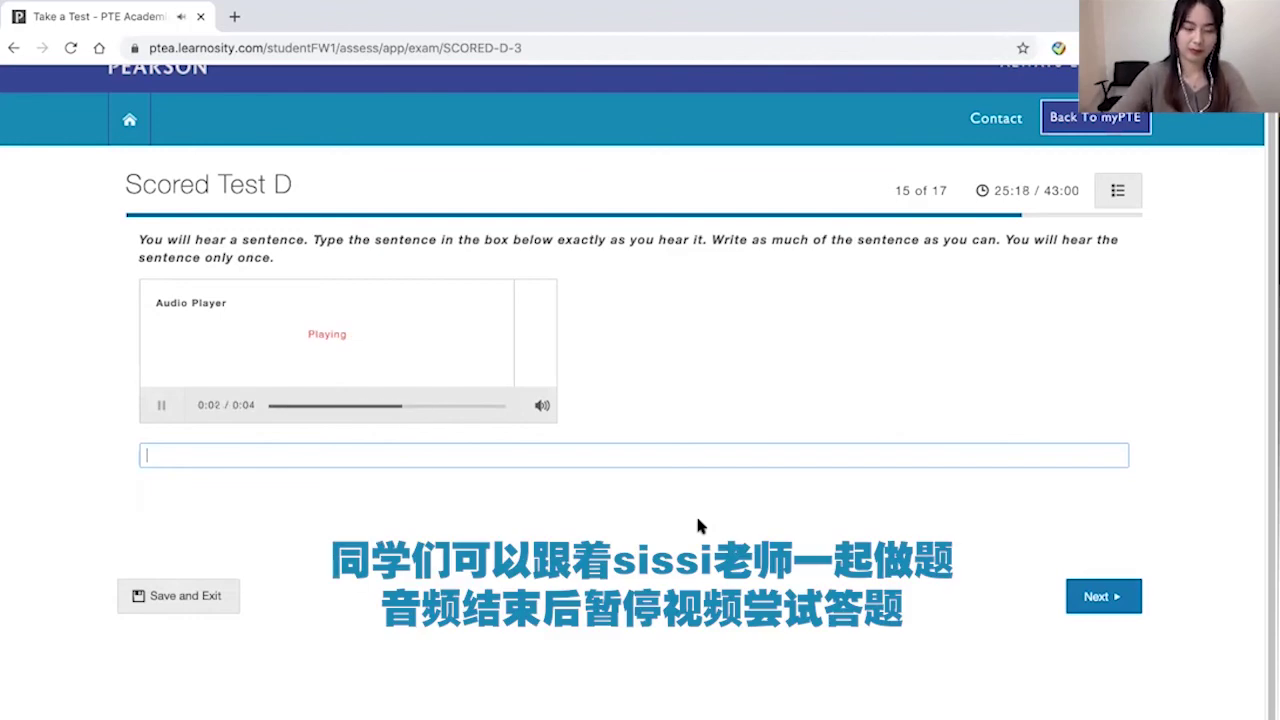
Write the dictated sentence "You will need to read the chapter one before the management class." and change "chapter one" to "Chapter 1"
{"action": "type", "text": "You will need to read the chapter one before the "}
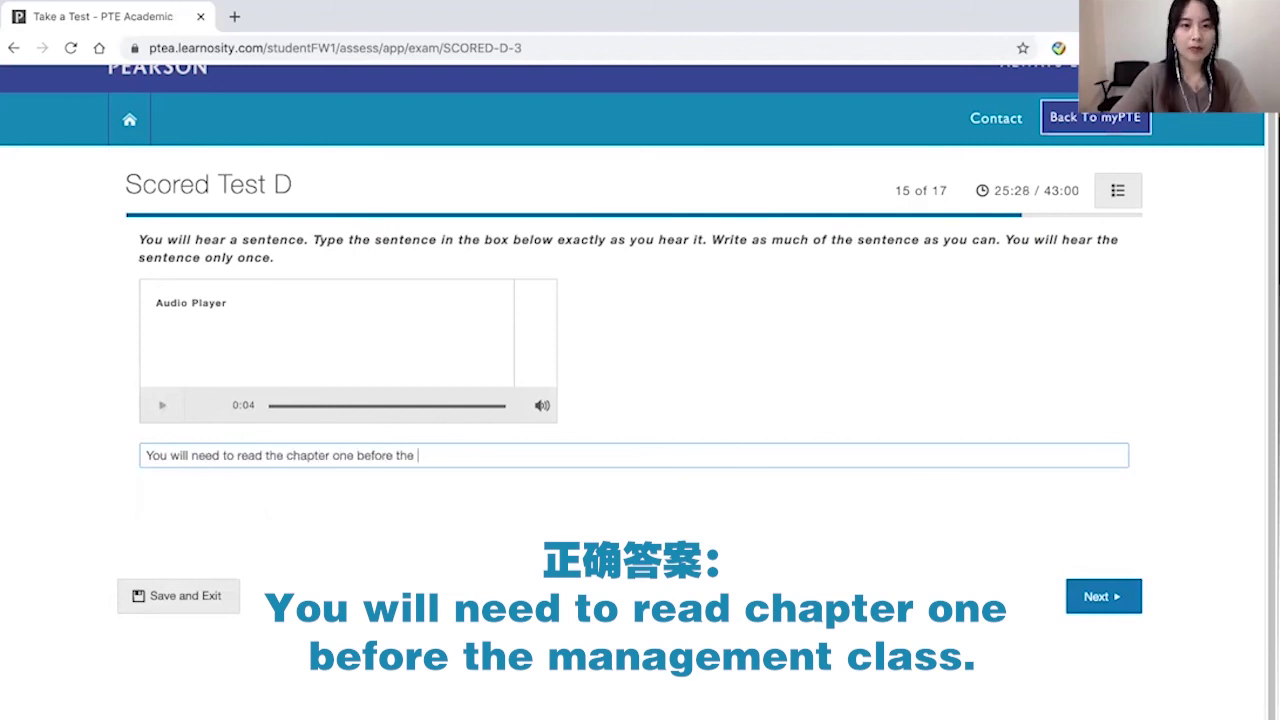
{"action": "type", "text": "management class."}
{"action": "double_click", "coordinate": [307, 455]}
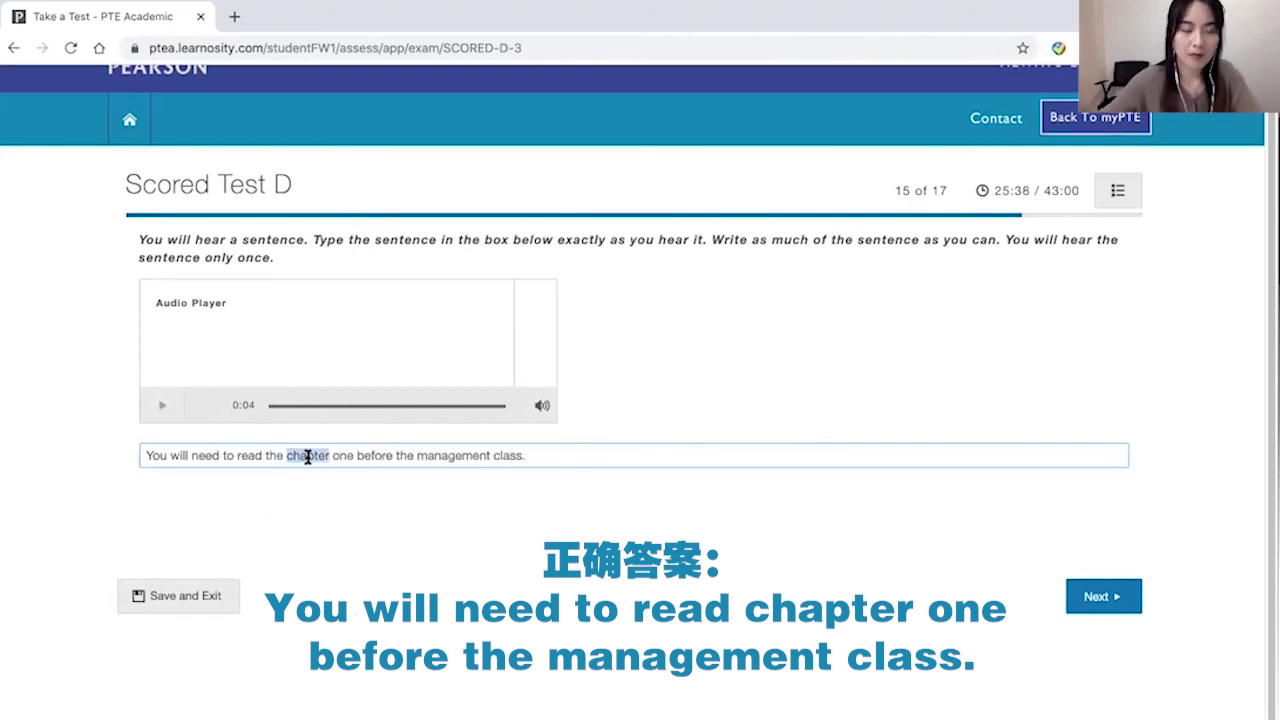
{"action": "type", "text": "Chapter"}
{"action": "double_click", "coordinate": [343, 455]}
{"action": "type", "text": "1"}
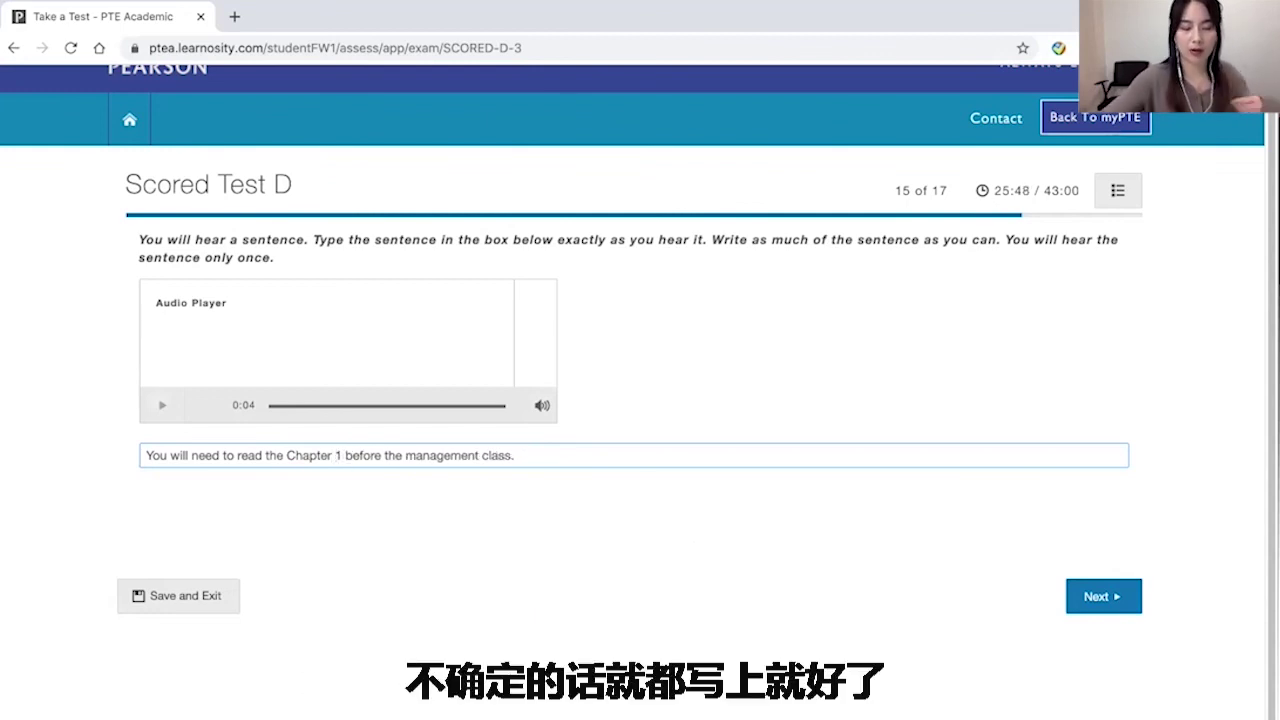
Insert "one" before "1" and "chapter" before "Chapter" in the dictated sentence, and proceed to question 16
{"action": "type", "text": "one"}
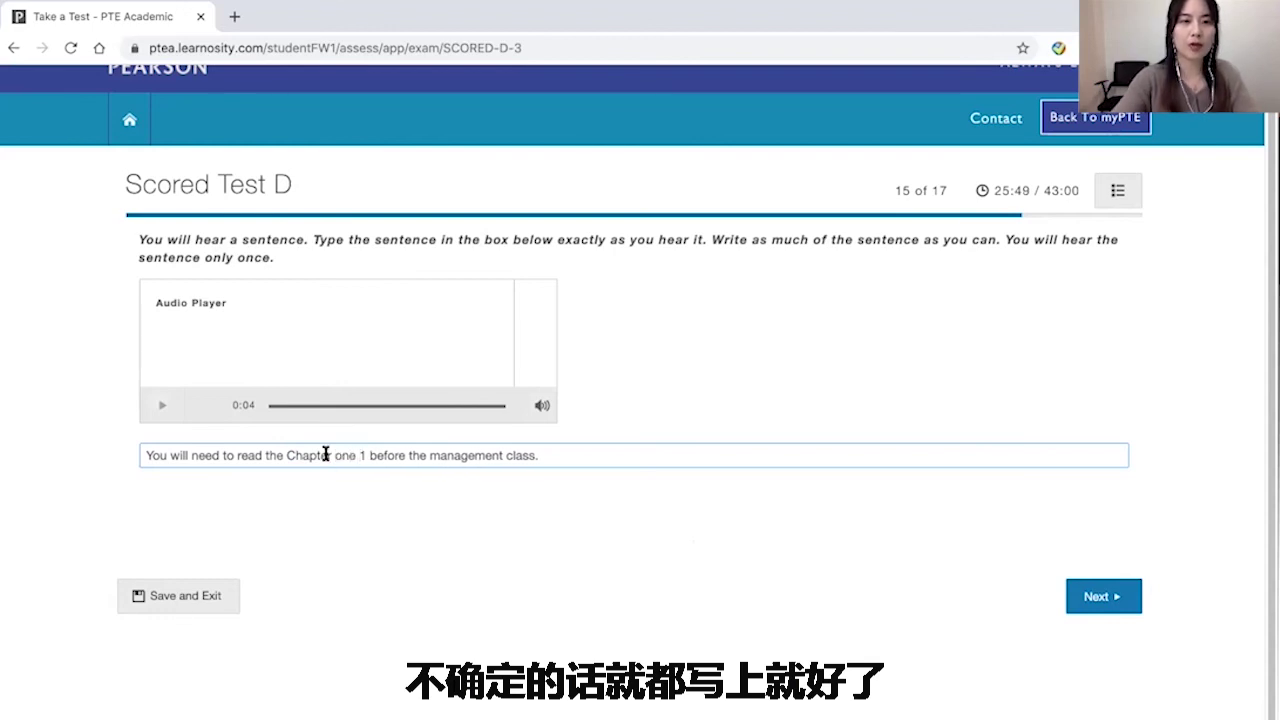
{"action": "left_click", "coordinate": [287, 455]}
{"action": "type", "text": "chapter"}
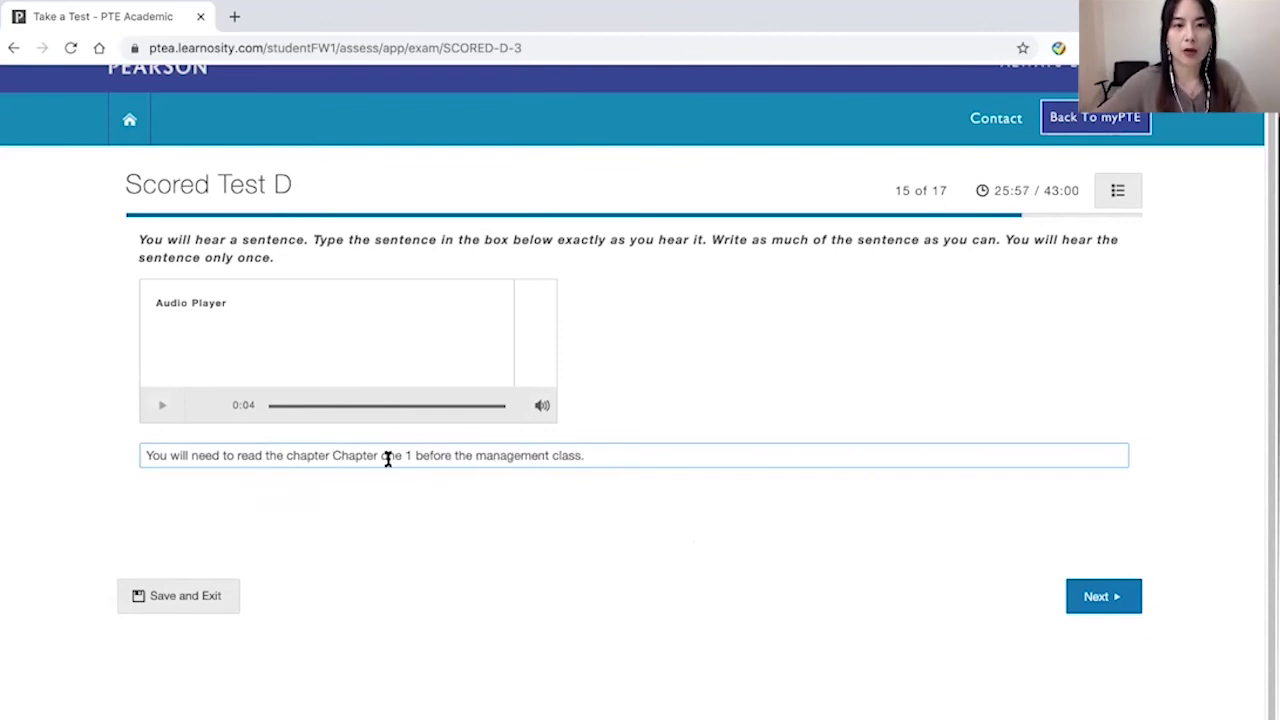
{"action": "double_click", "coordinate": [463, 455]}
{"action": "double_click", "coordinate": [274, 455]}
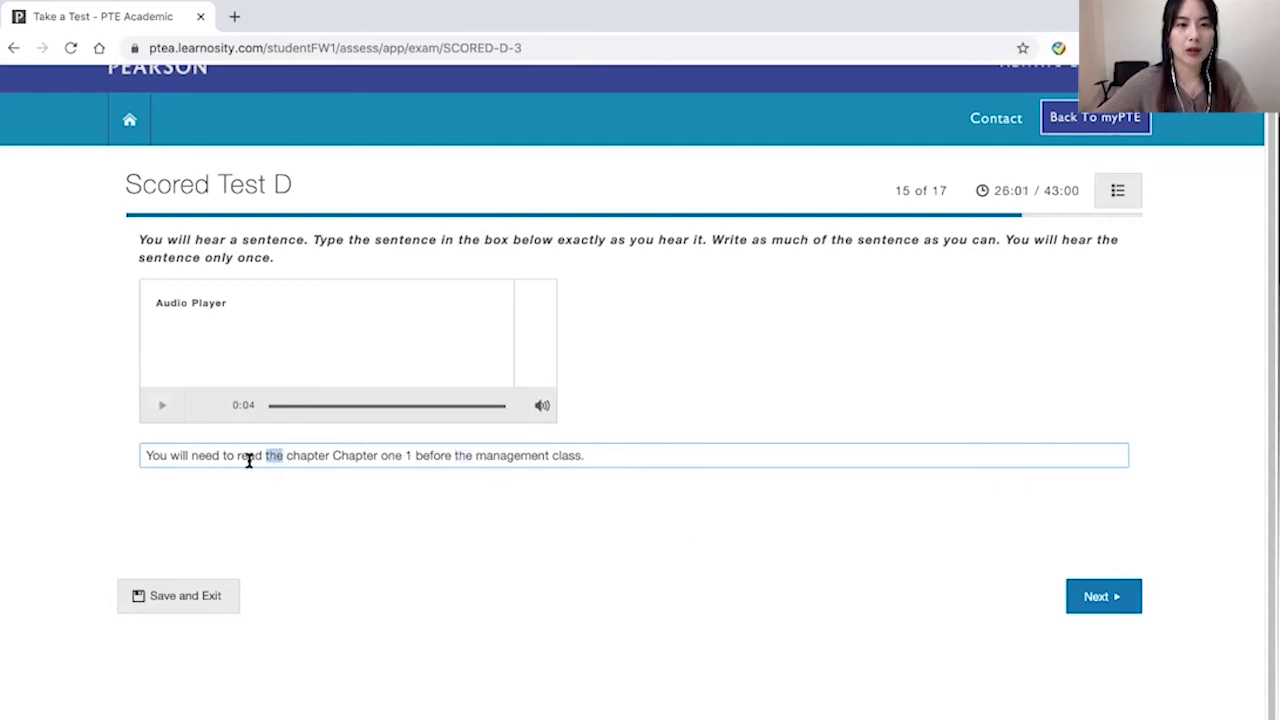
{"action": "left_click", "coordinate": [505, 582]}
{"action": "left_click", "coordinate": [1110, 598]}
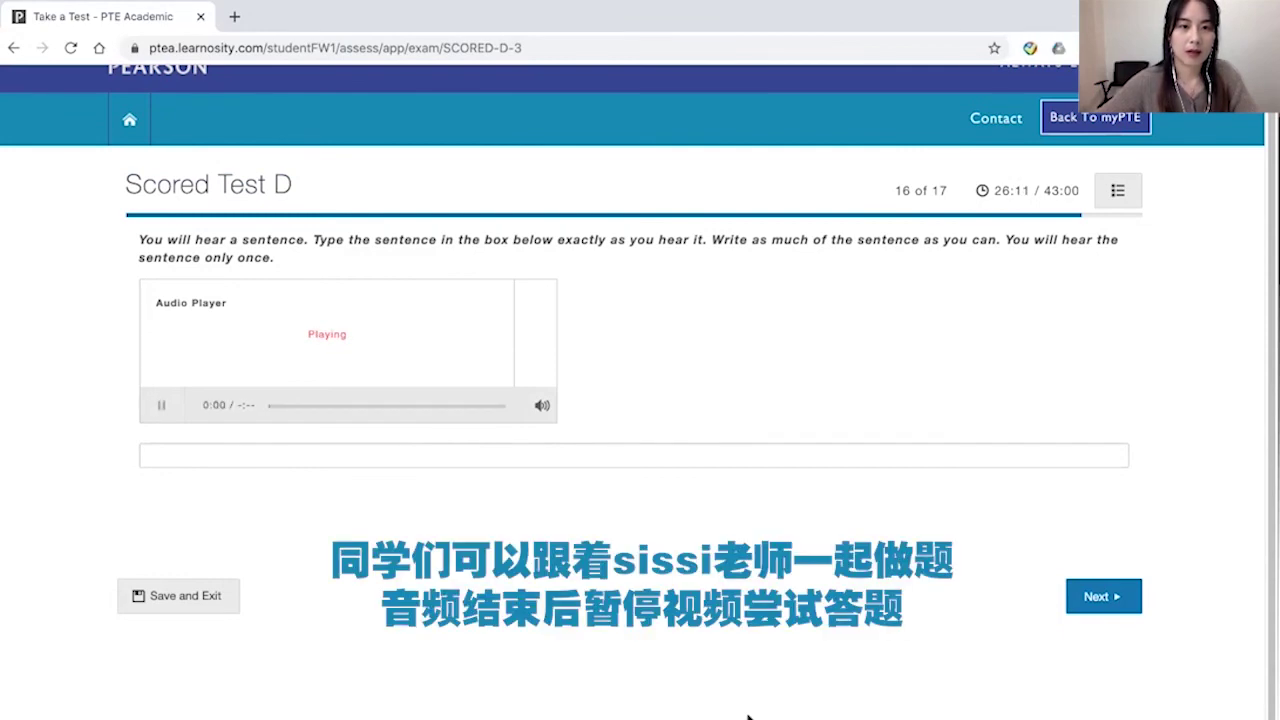
Write the dictated sentence "The seminar provides an opportunity to exchange ideas with other students." as the answer to question 16
{"action": "left_click", "coordinate": [505, 463]}
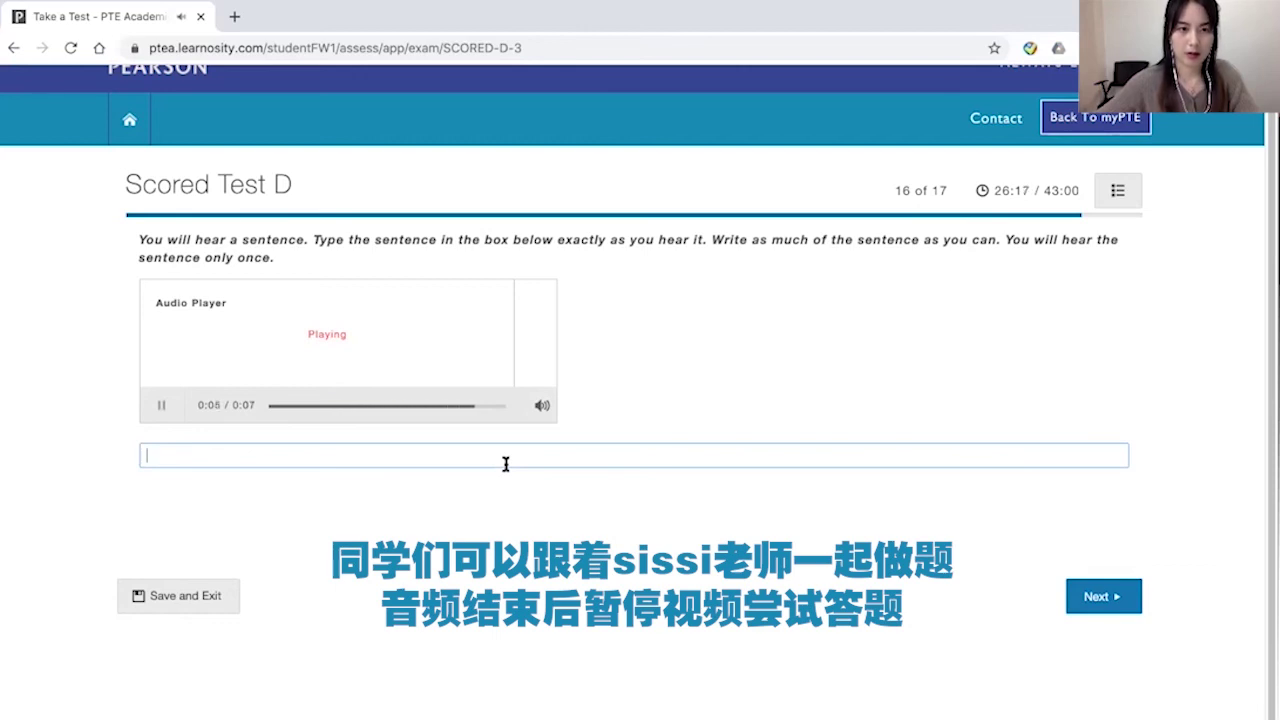
{"action": "type", "text": "The semin"}
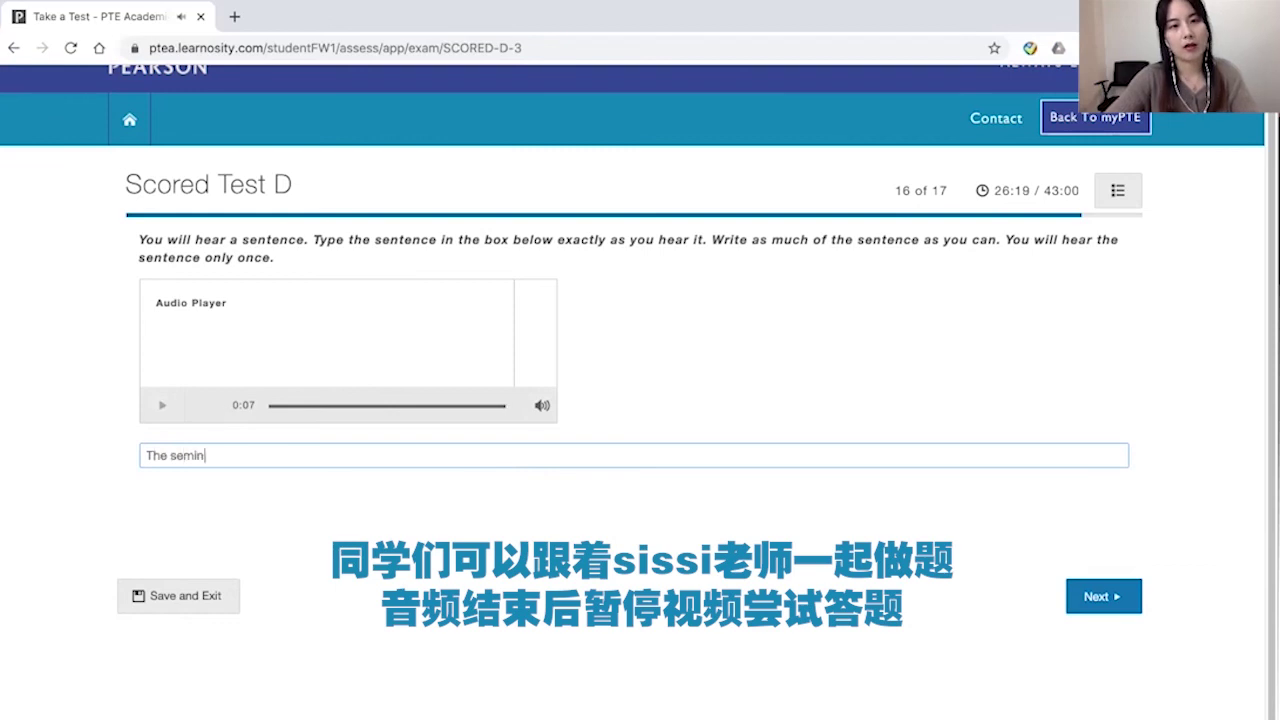
{"action": "type", "text": "ar pr"}
{"action": "key", "text": "BackSpace"}
{"action": "type", "text": "pro"}
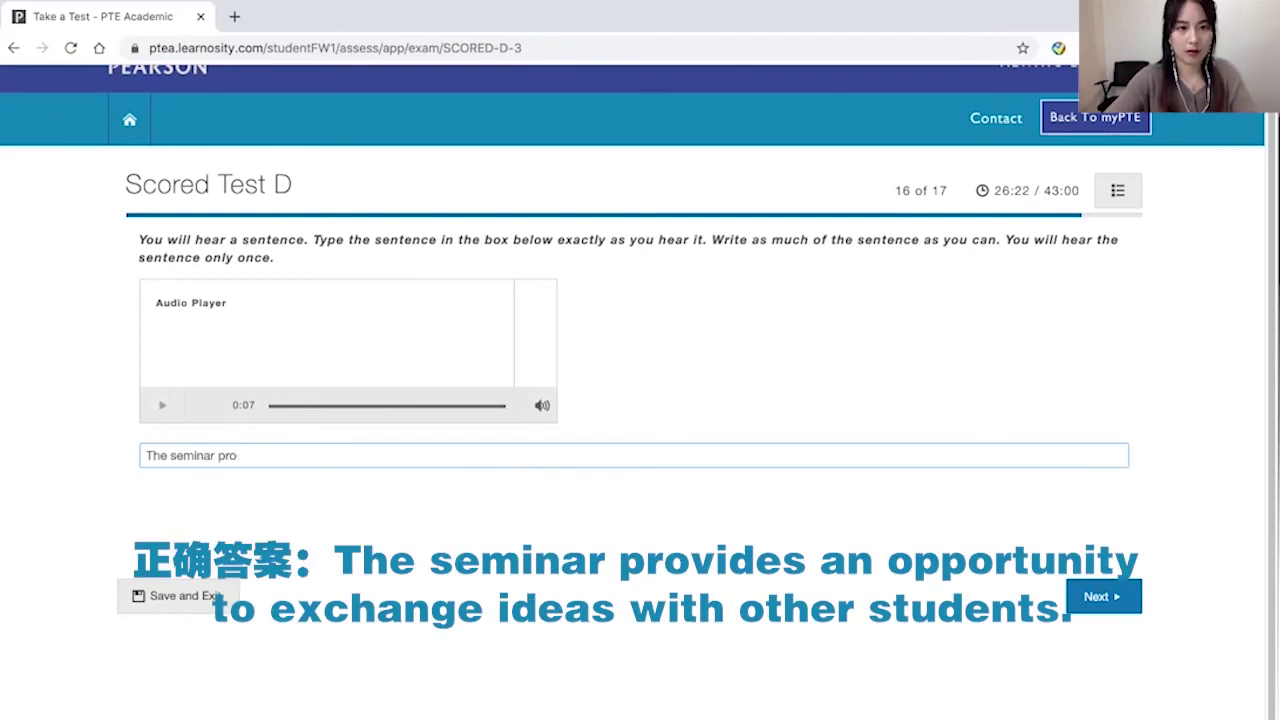
{"action": "type", "text": "vides an opportunity to exchange id"}
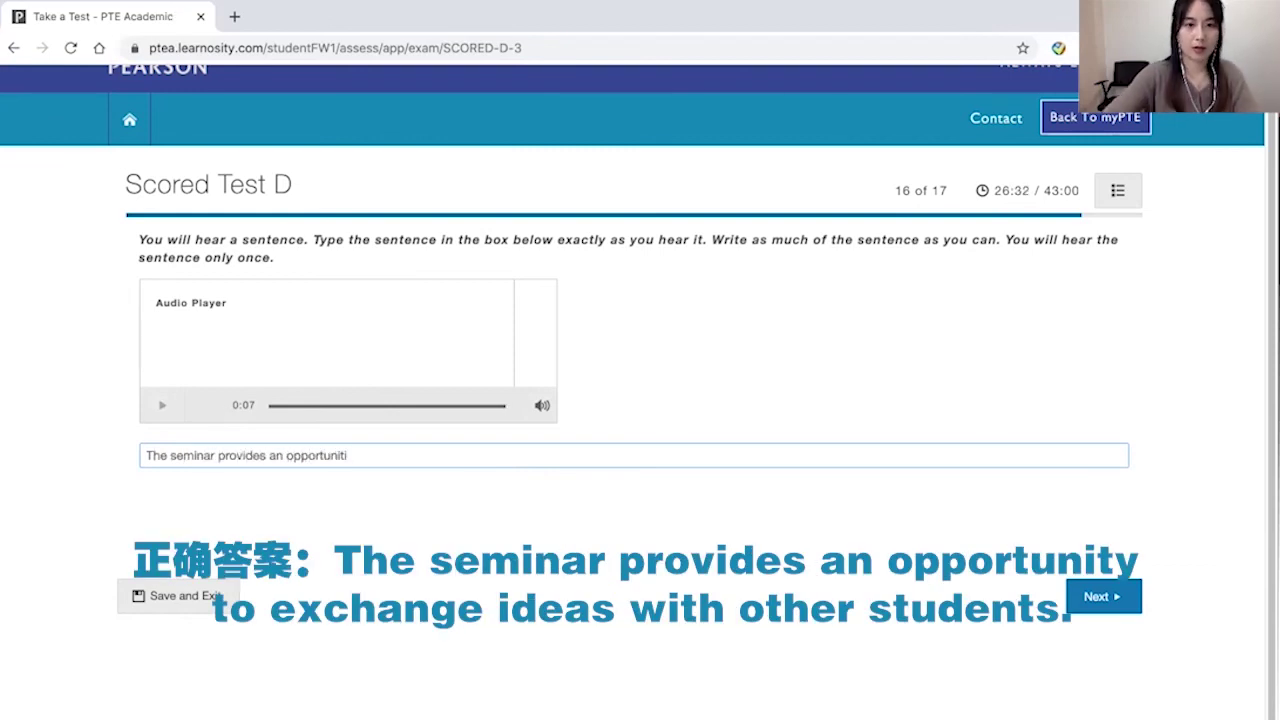
{"action": "type", "text": "eas with other st"}
{"action": "type", "text": "udents."}
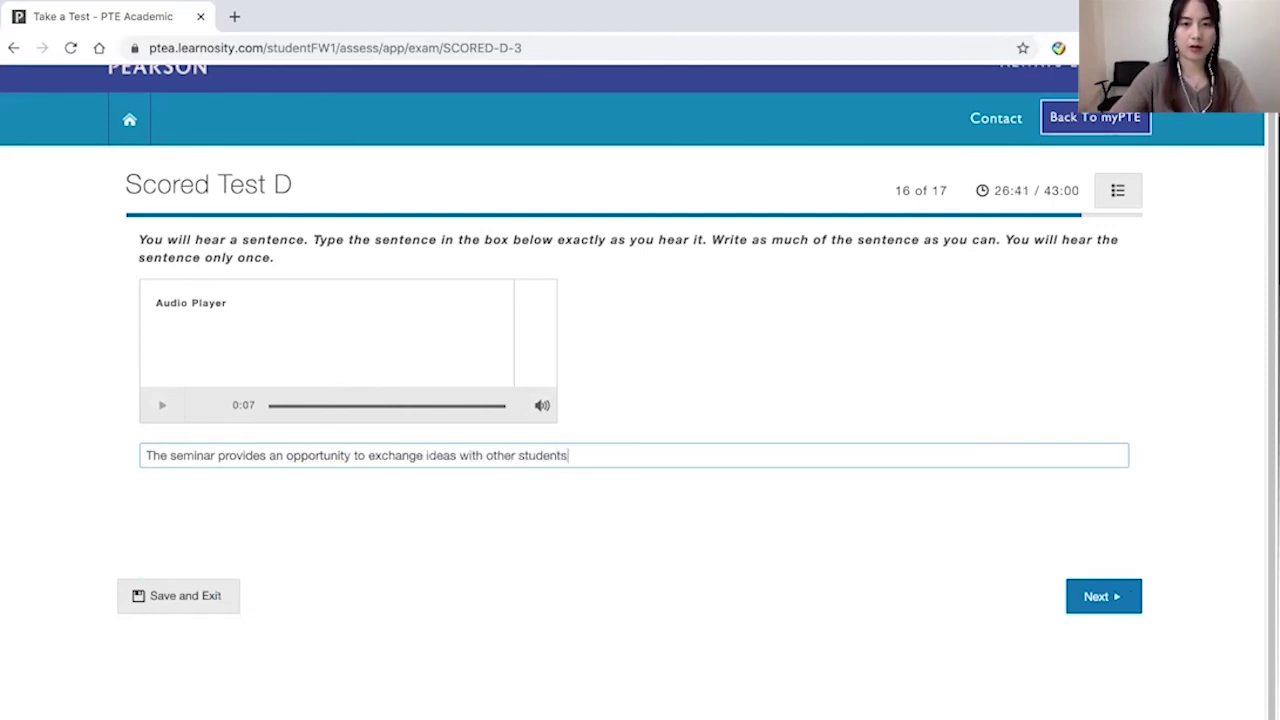
Insert "an idea" after "ideas" in the dictated seminar sentence, and proceed to question 17
{"action": "left_click", "coordinate": [456, 459]}
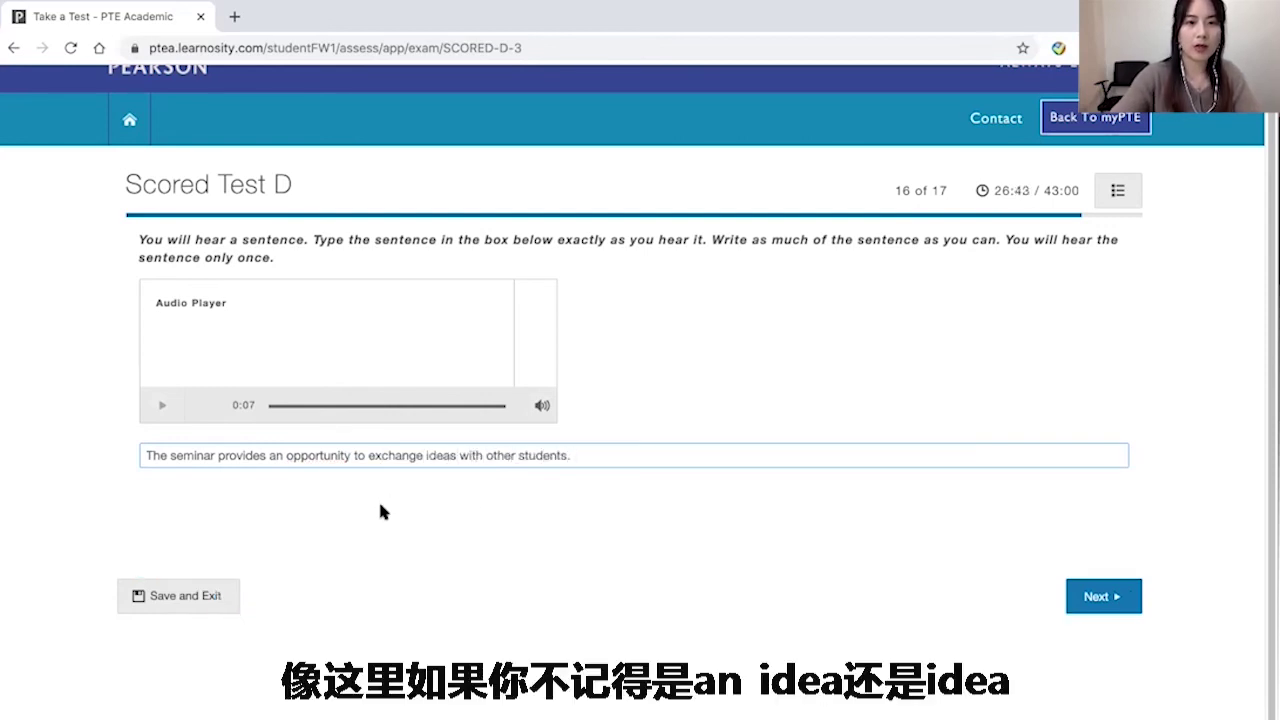
{"action": "type", "text": "idea"}
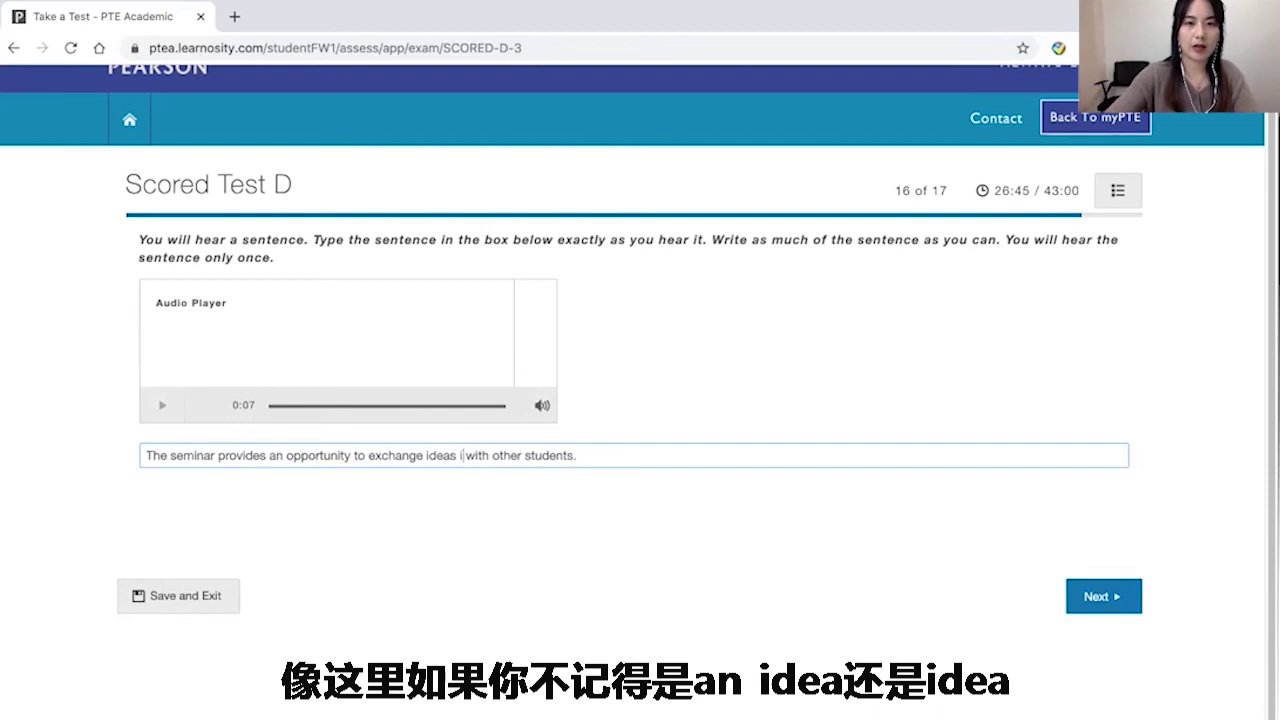
{"action": "left_click", "coordinate": [460, 455]}
{"action": "type", "text": "an idea"}
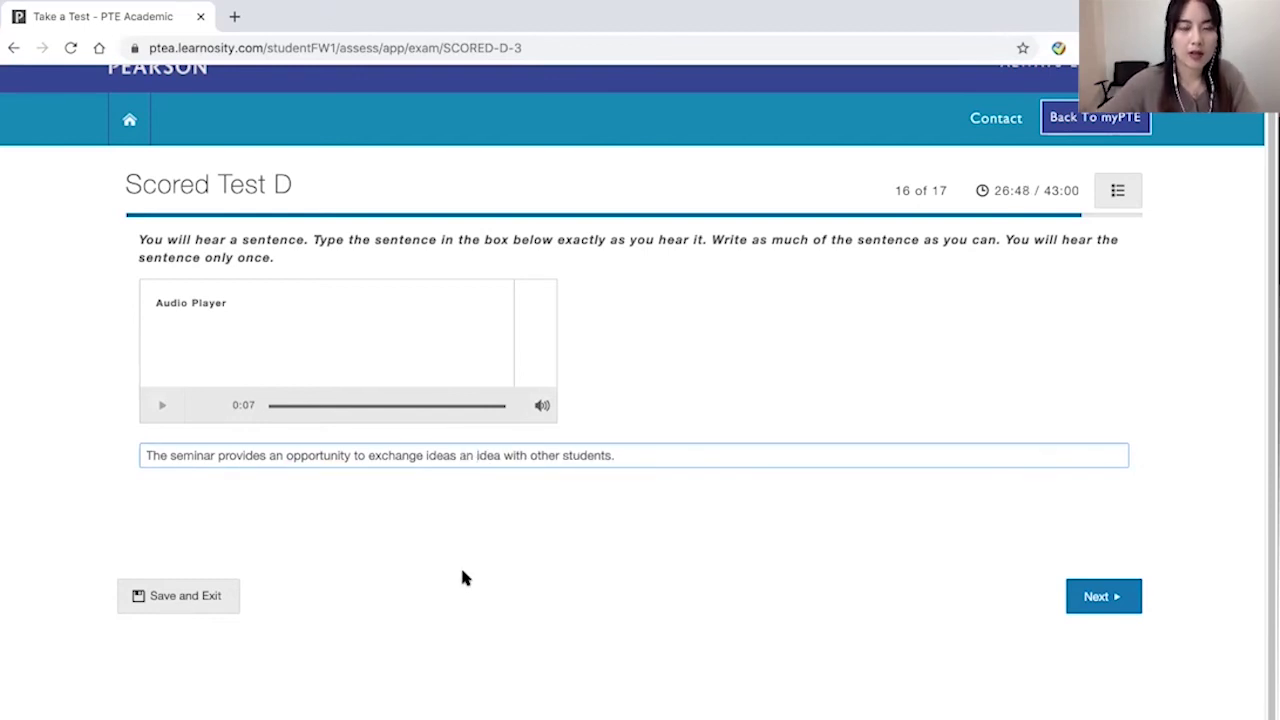
{"action": "left_click", "coordinate": [460, 566]}
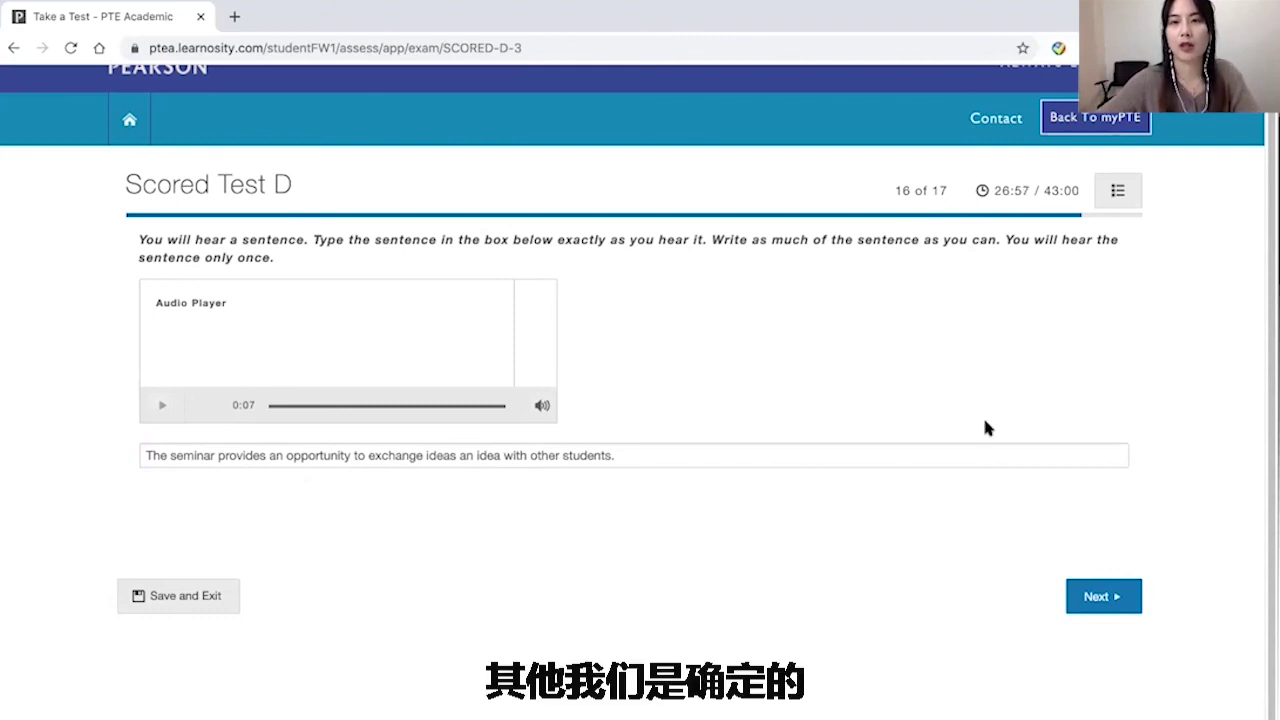
{"action": "scroll", "coordinate": [947, 351], "scroll_direction": "up", "scroll_amount": 1}
{"action": "triple_click", "coordinate": [905, 204]}
{"action": "triple_click", "coordinate": [965, 204]}
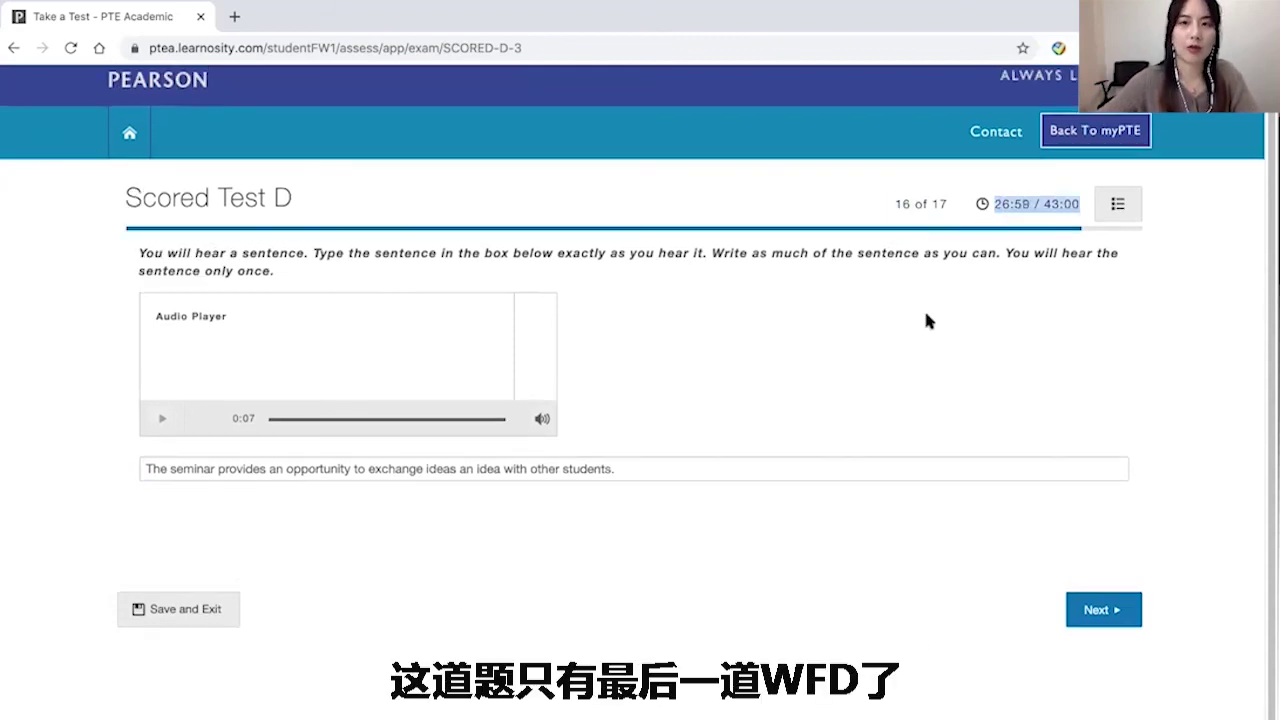
{"action": "scroll", "coordinate": [866, 334], "scroll_direction": "up", "scroll_amount": 1}
{"action": "left_click", "coordinate": [145, 482]}
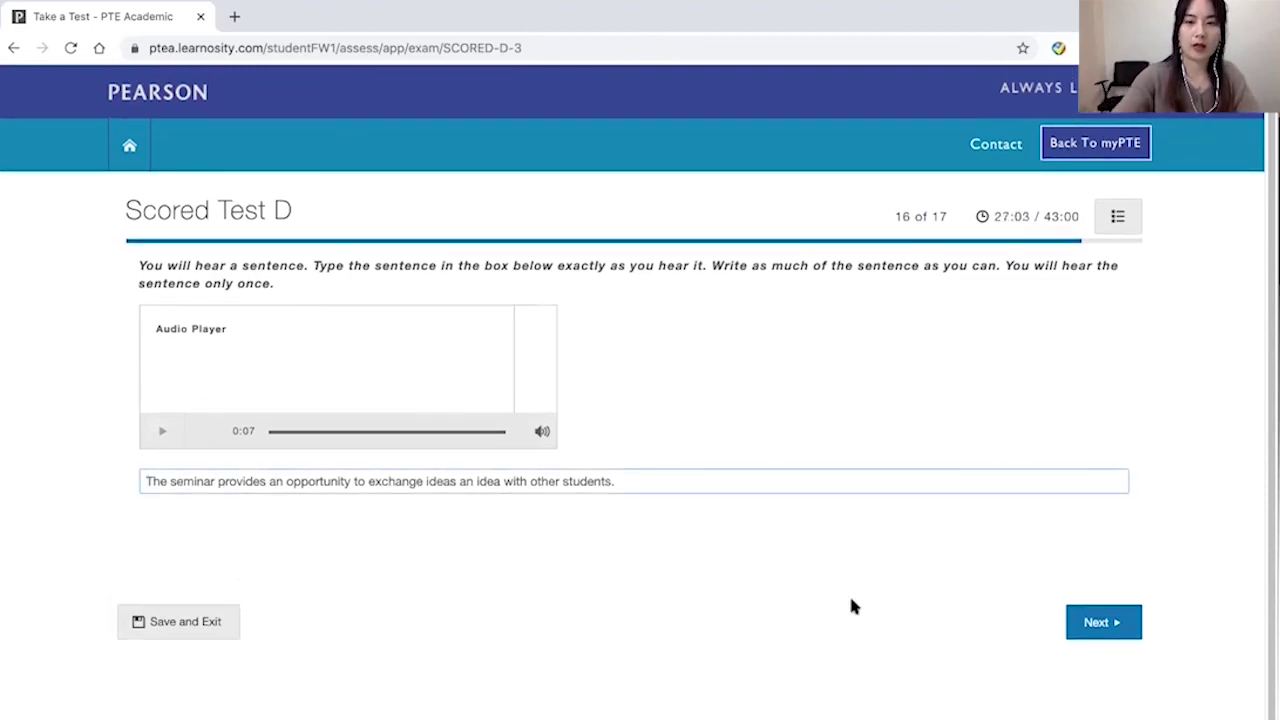
{"action": "left_click", "coordinate": [1098, 622]}
{"action": "scroll", "coordinate": [1054, 606], "scroll_direction": "down", "scroll_amount": 1}
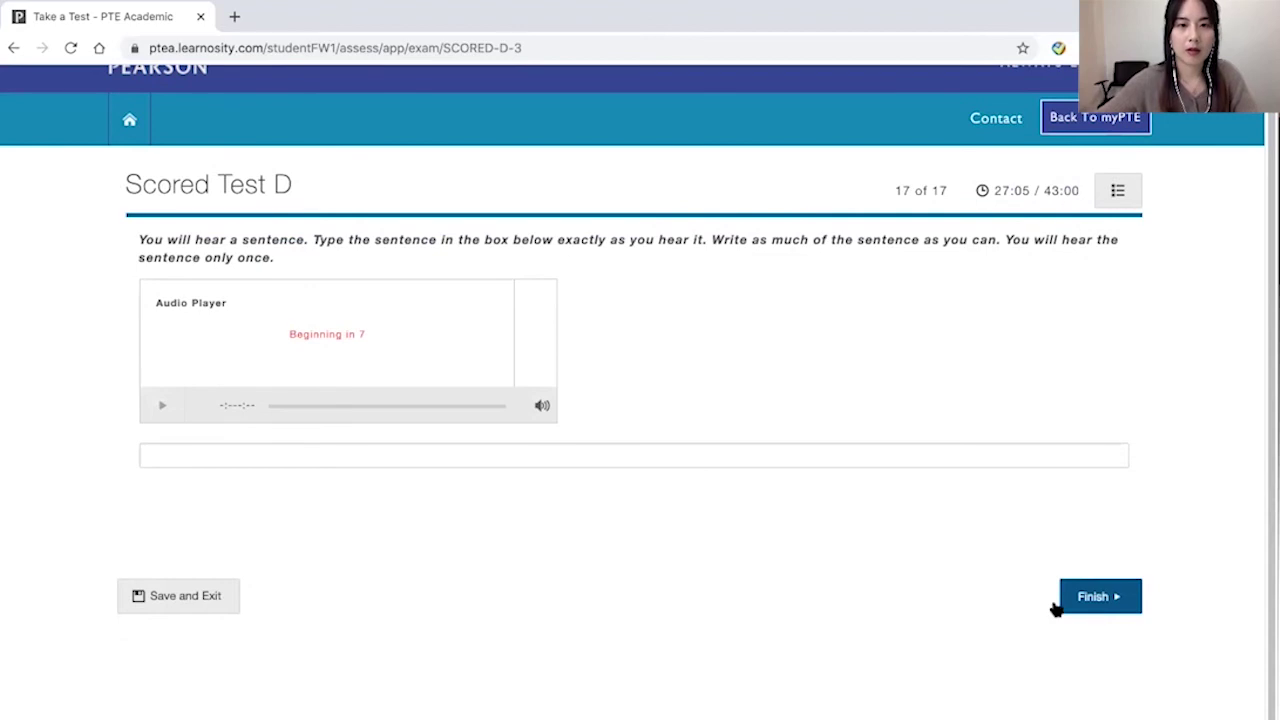
Write the dictated sentence "Accountancy student needs a good understanding on profit and loss statements." as the answer to question 17
{"action": "left_click", "coordinate": [823, 458]}
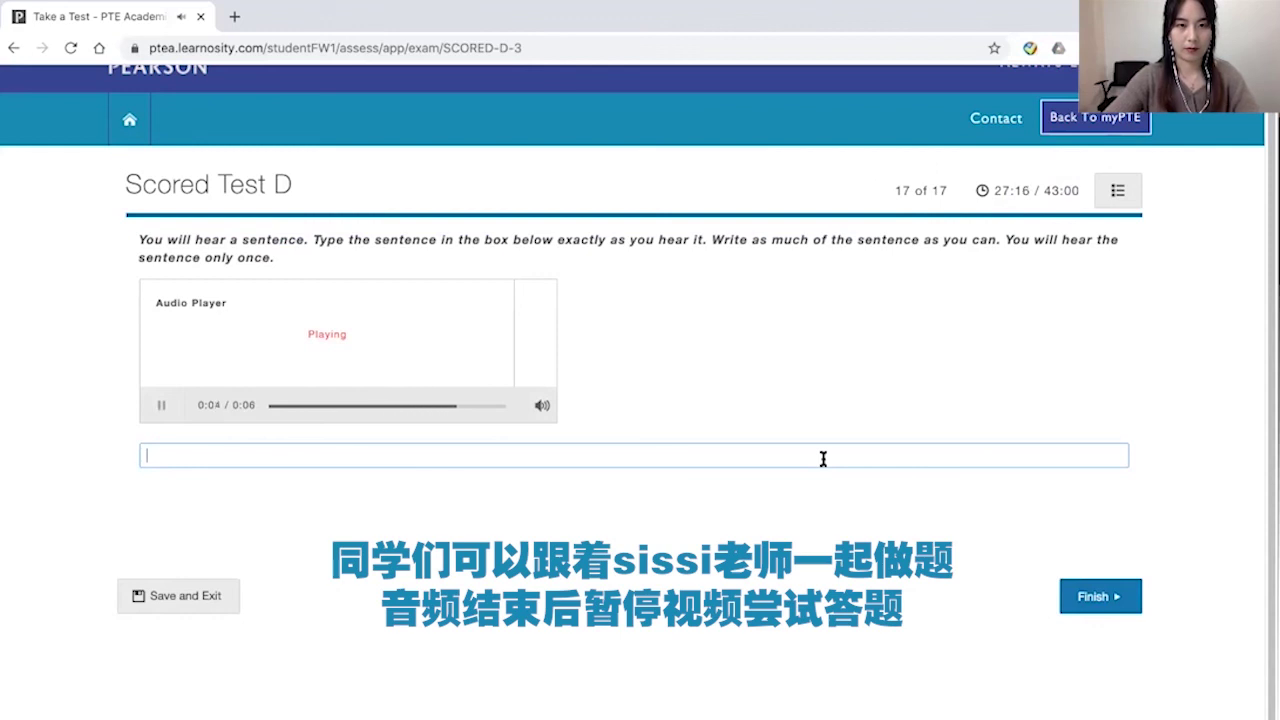
{"action": "type", "text": "Ac"}
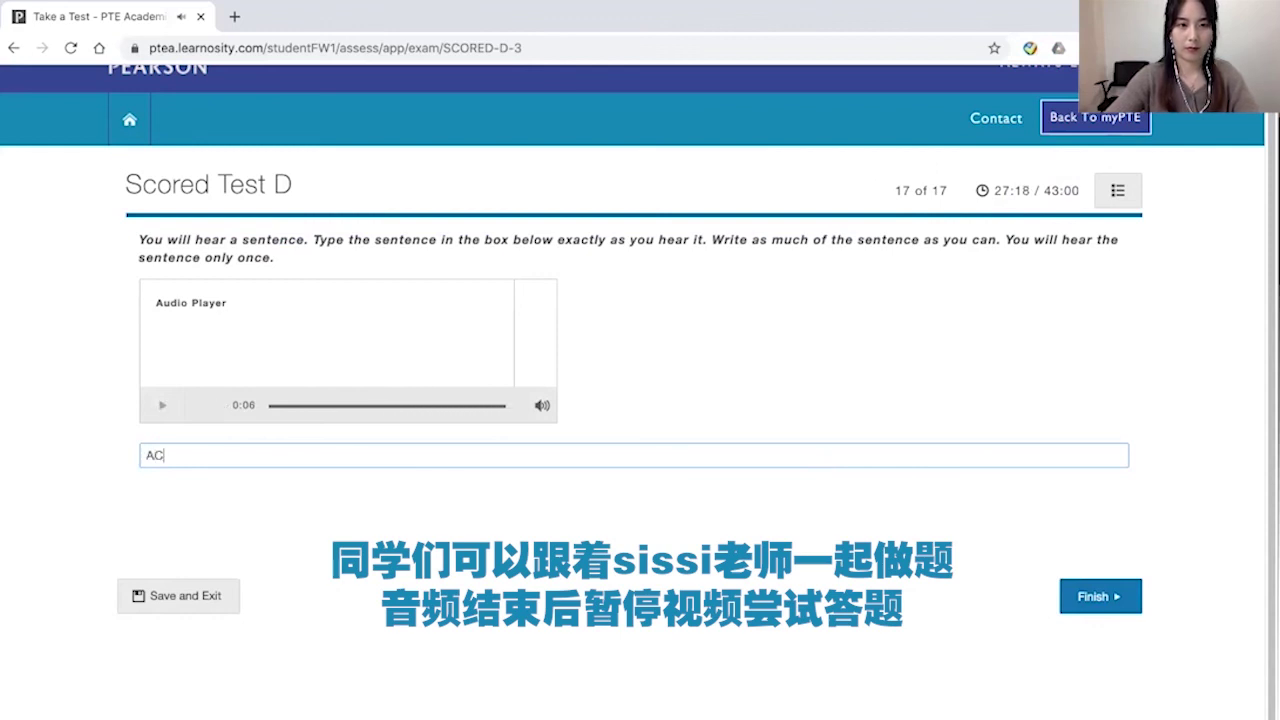
{"action": "key", "text": "BackSpace"}
{"action": "type", "text": "ccountancy student needs a good under"}
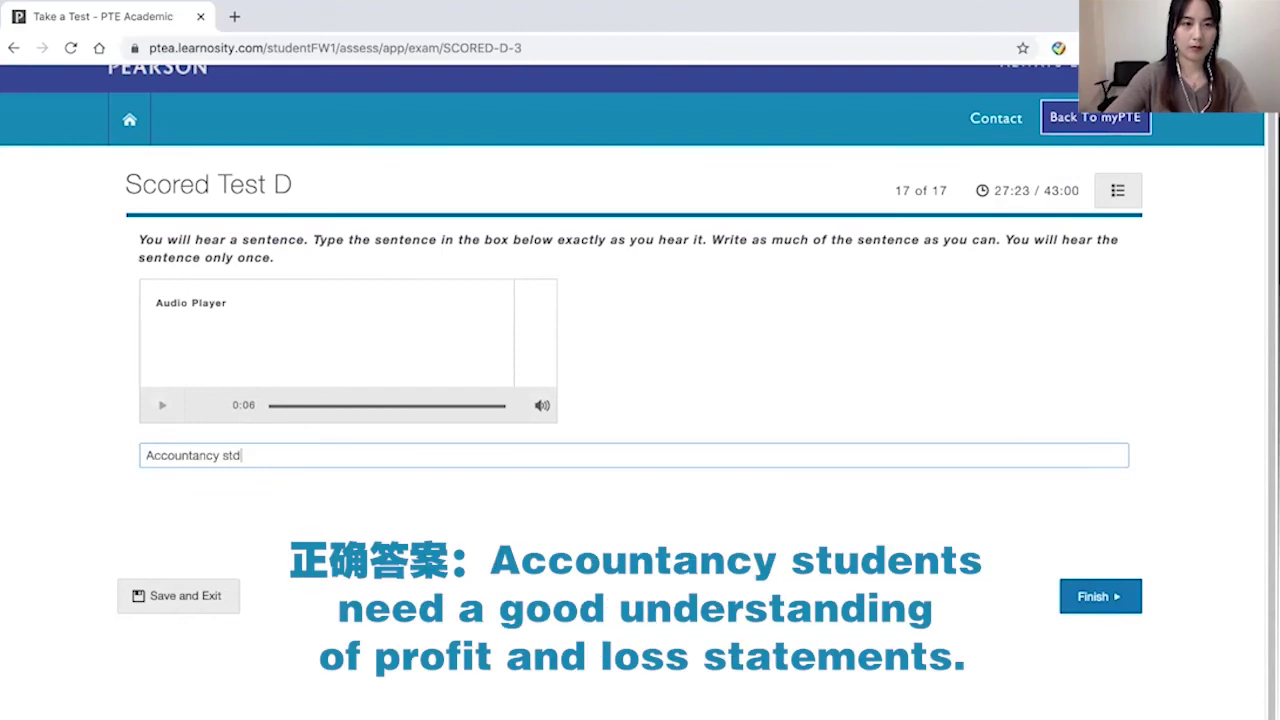
{"action": "type", "text": "standing on profit and loss statments."}
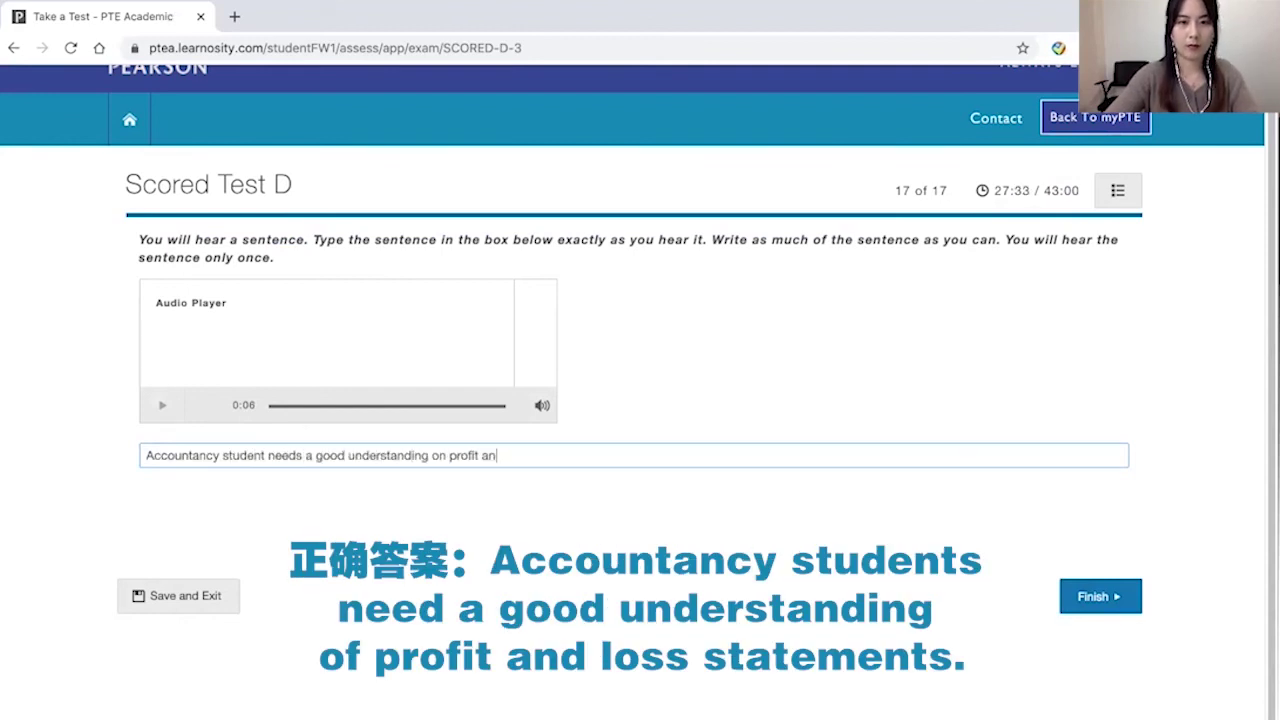
{"action": "left_click", "coordinate": [551, 457]}
{"action": "type", "text": "ements."}
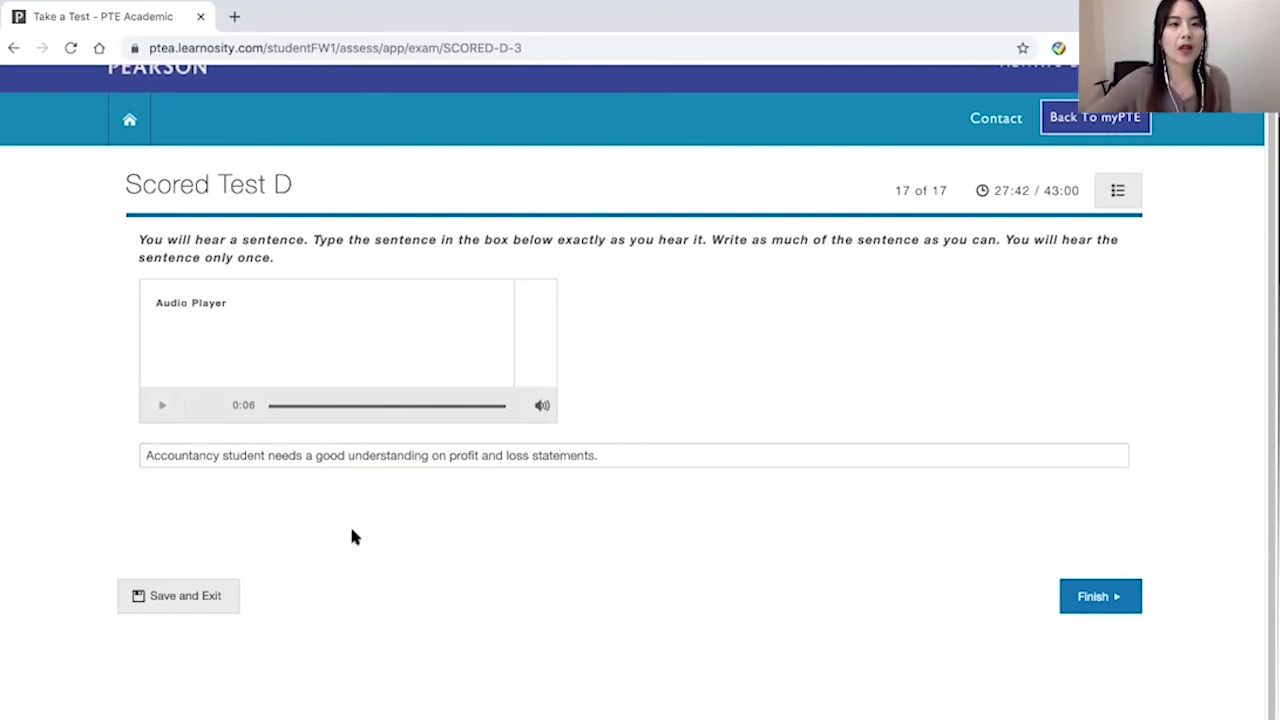
Make "student" plural and insert "An" before "Accountancy", "student" before "students" and "need" before "needs" in the dictated sentence
{"action": "left_click", "coordinate": [262, 458]}
{"action": "type", "text": "s"}
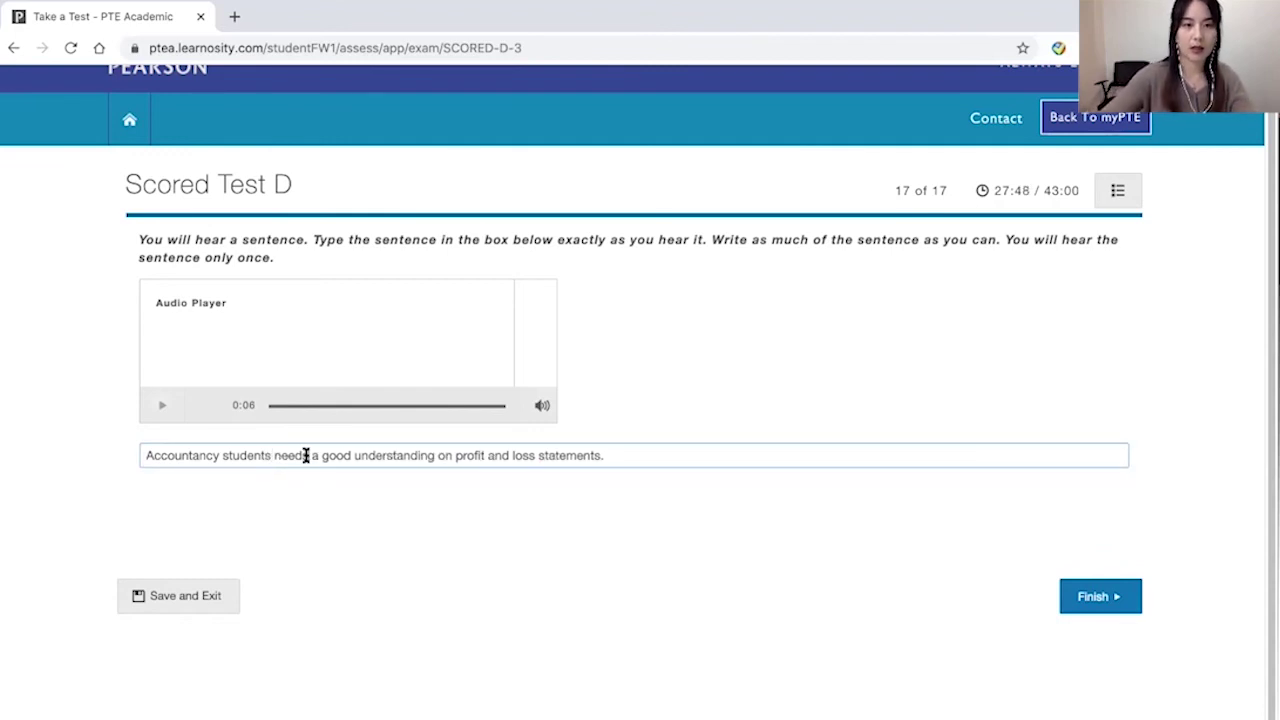
{"action": "left_click", "coordinate": [146, 455]}
{"action": "type", "text": "An"}
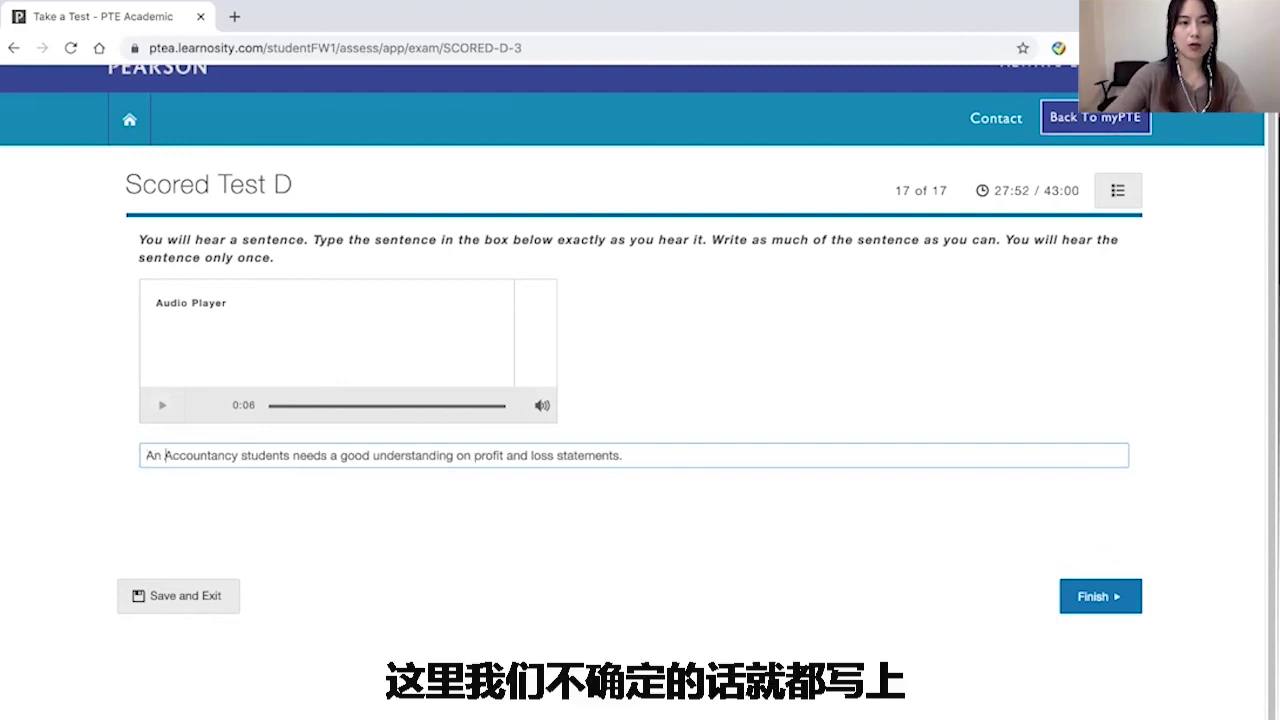
{"action": "left_click", "coordinate": [240, 455]}
{"action": "type", "text": "stu"}
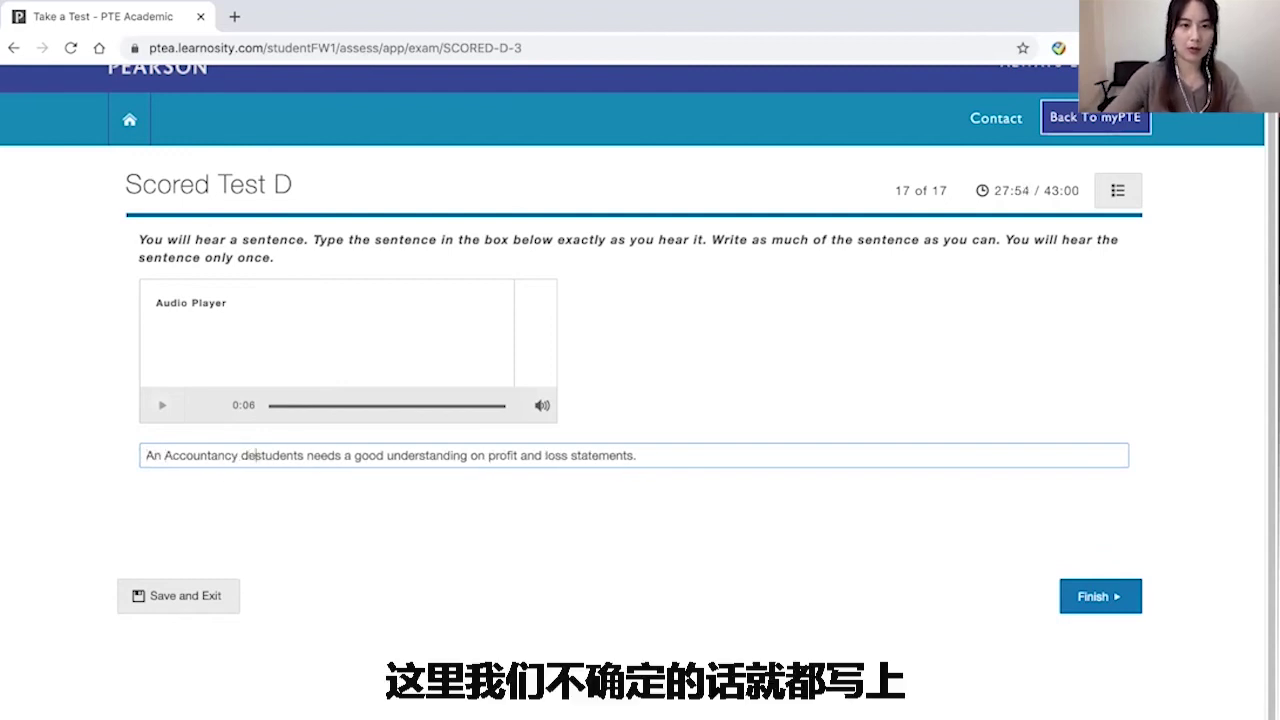
{"action": "type", "text": "dent"}
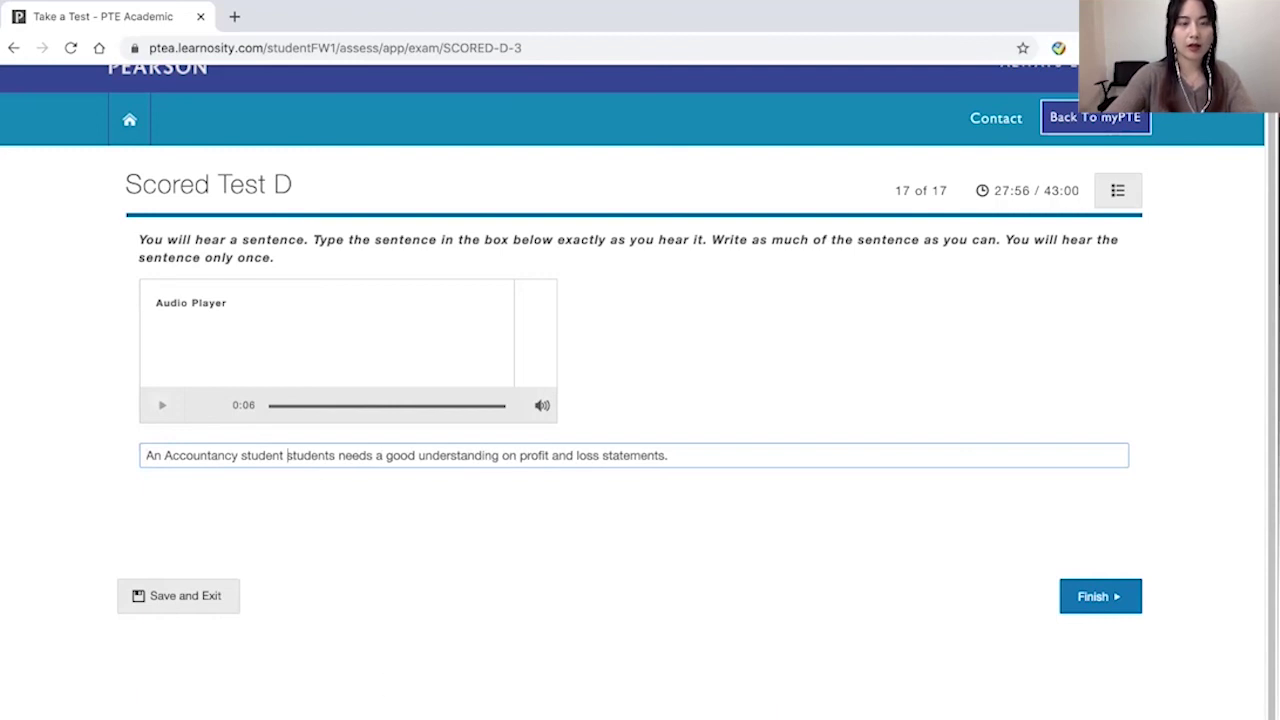
{"action": "left_click", "coordinate": [339, 455]}
{"action": "type", "text": "need"}
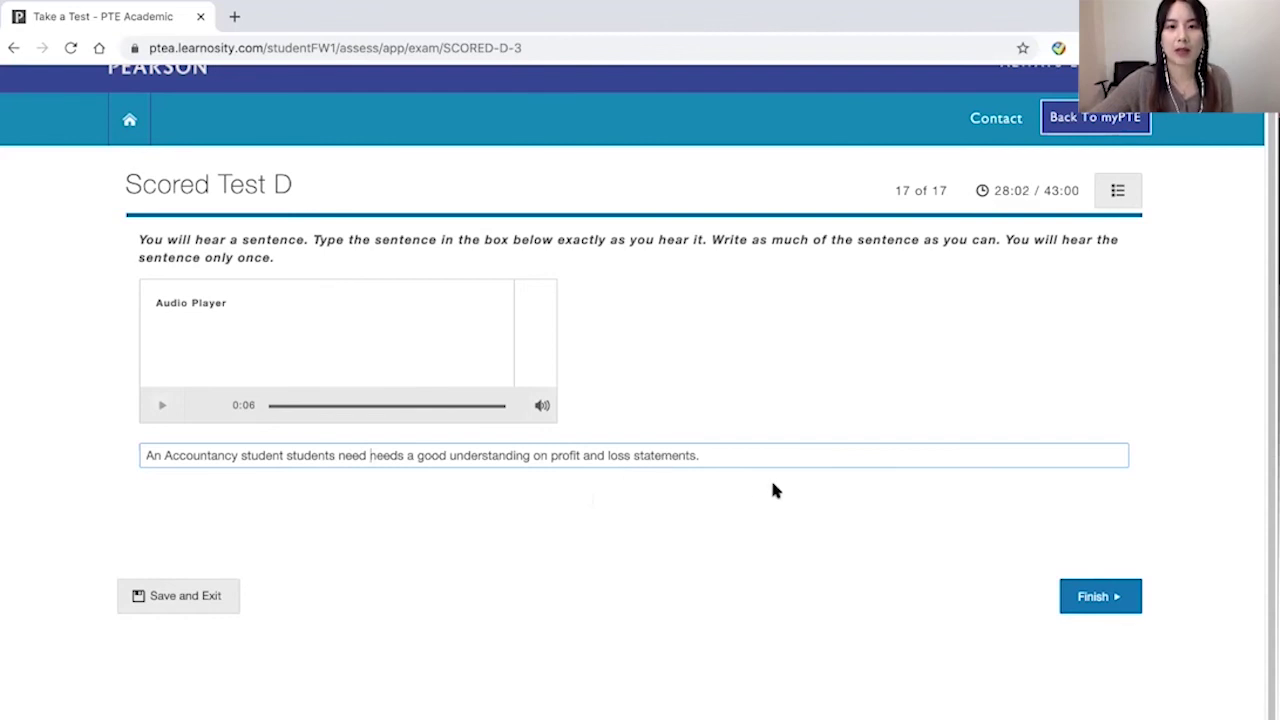
{"action": "scroll", "coordinate": [770, 480], "scroll_direction": "up", "scroll_amount": 2}
{"action": "left_click_drag", "start_coordinate": [739, 476], "coordinate": [128, 436]}
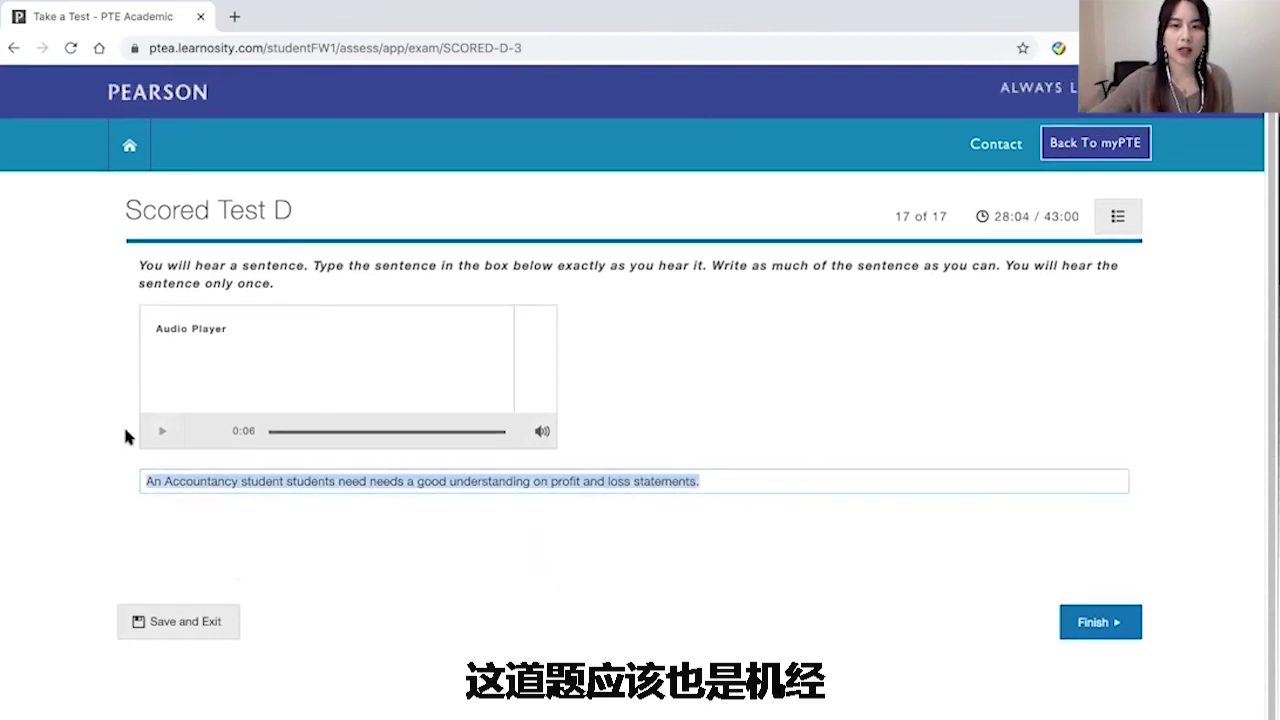
{"action": "left_click", "coordinate": [740, 625]}
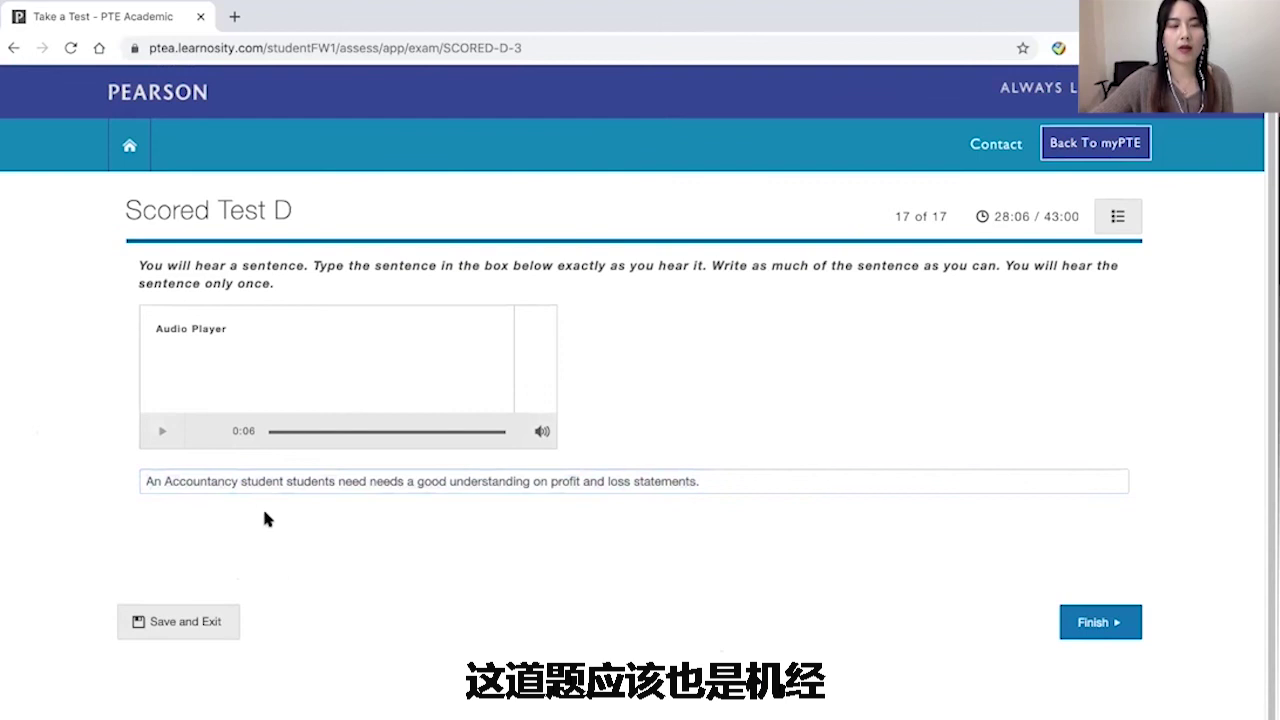
Try adding "Accoun" before "student" in the dictated accountancy sentence, and remove it again
{"action": "left_click", "coordinate": [240, 481]}
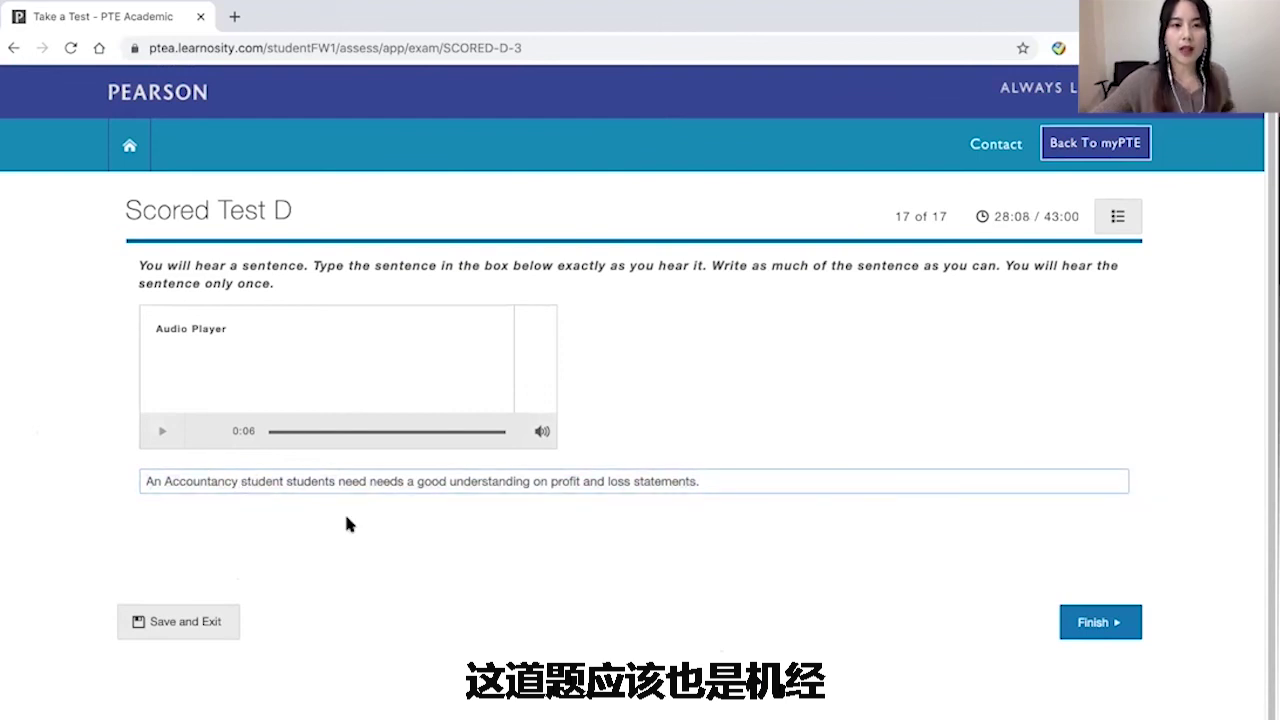
{"action": "type", "text": "Accoun"}
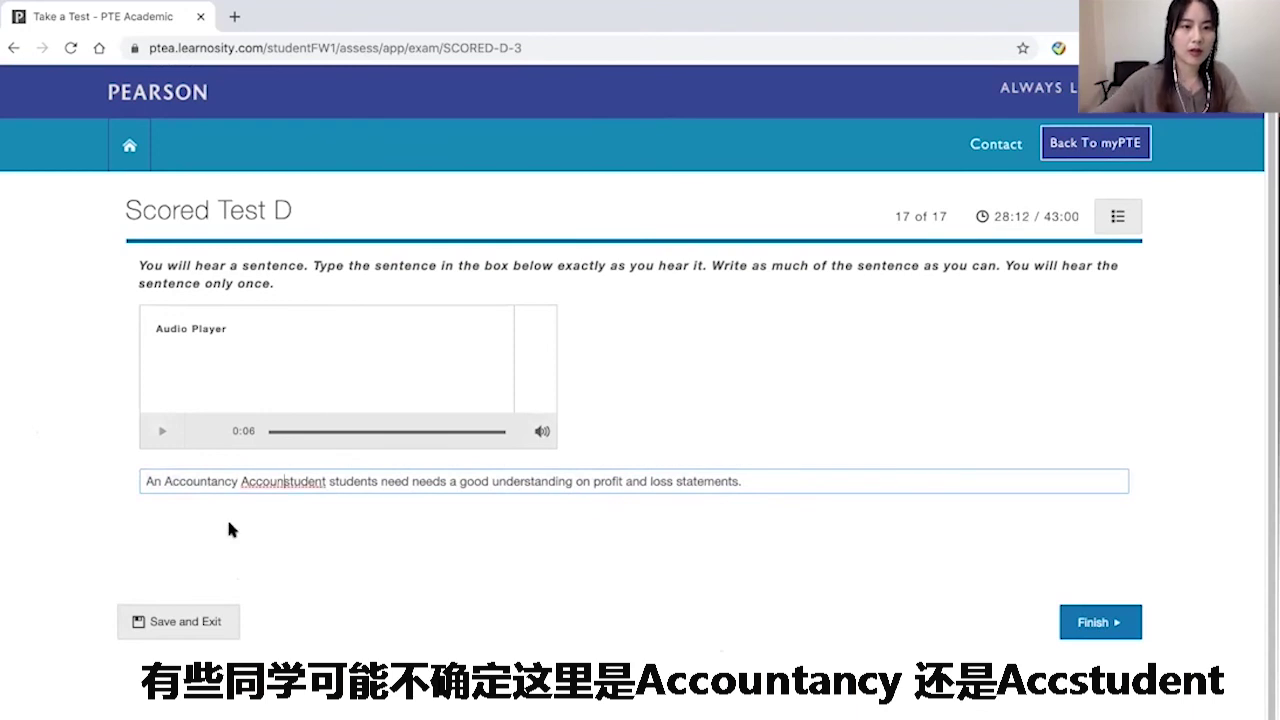
{"action": "key", "text": "BackSpace"}
{"action": "key", "text": "BackSpace"}
{"action": "key", "text": "BackSpace"}
{"action": "key", "text": "BackSpace"}
{"action": "key", "text": "BackSpace"}
{"action": "key", "text": "BackSpace"}
{"action": "key", "text": "BackSpace"}
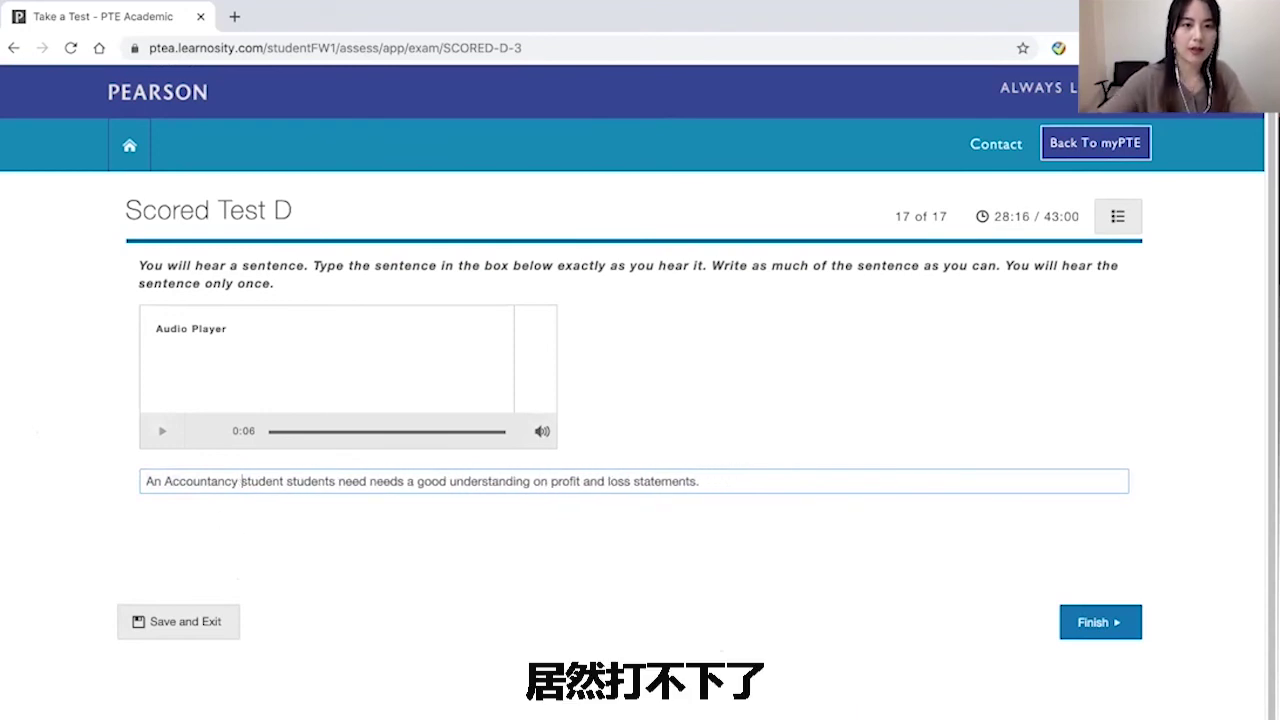
{"action": "left_click", "coordinate": [356, 534]}
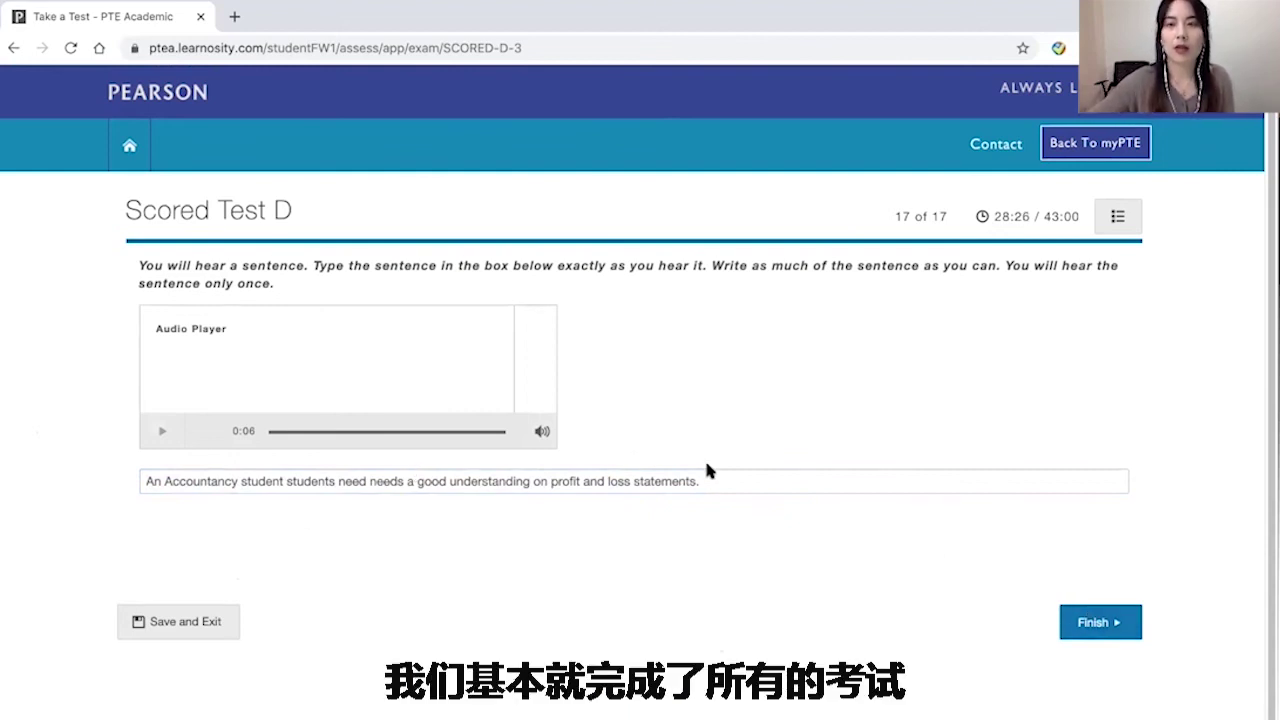
{"action": "mouse_move", "coordinate": [1020, 5]}
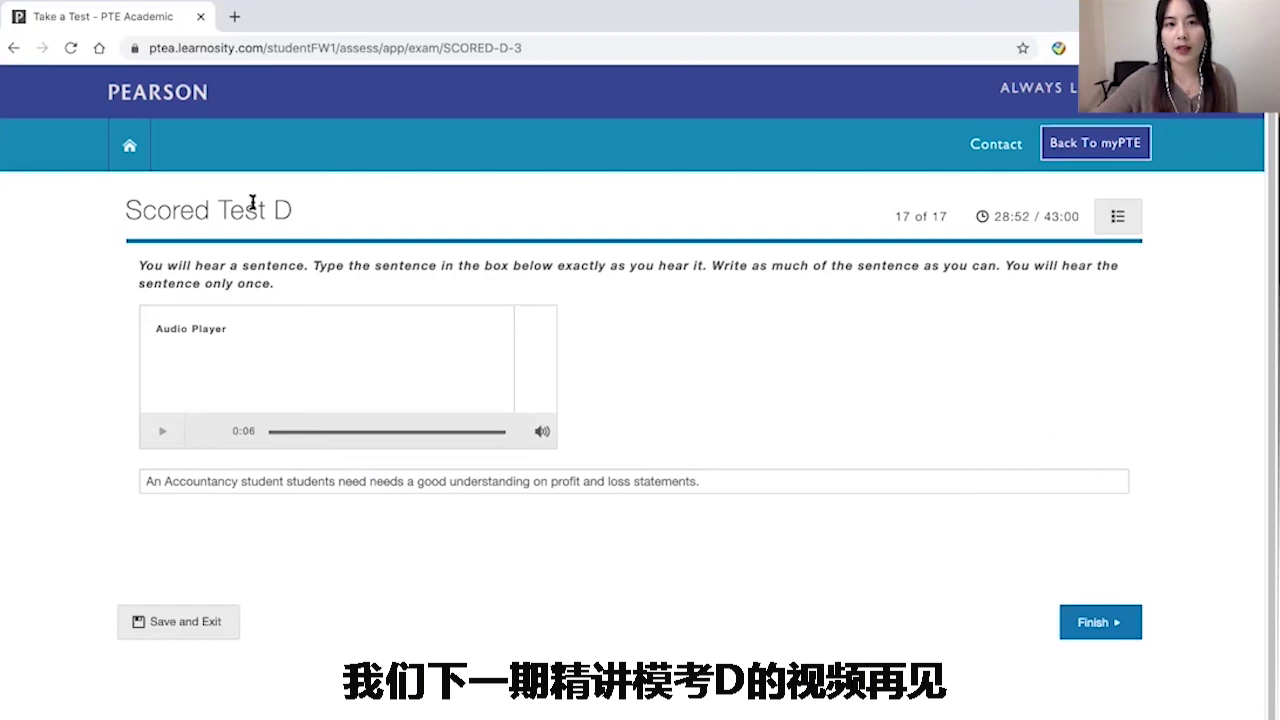
{"action": "left_click_drag", "start_coordinate": [64, 200], "coordinate": [294, 204]}
{"action": "left_click", "coordinate": [320, 206]}
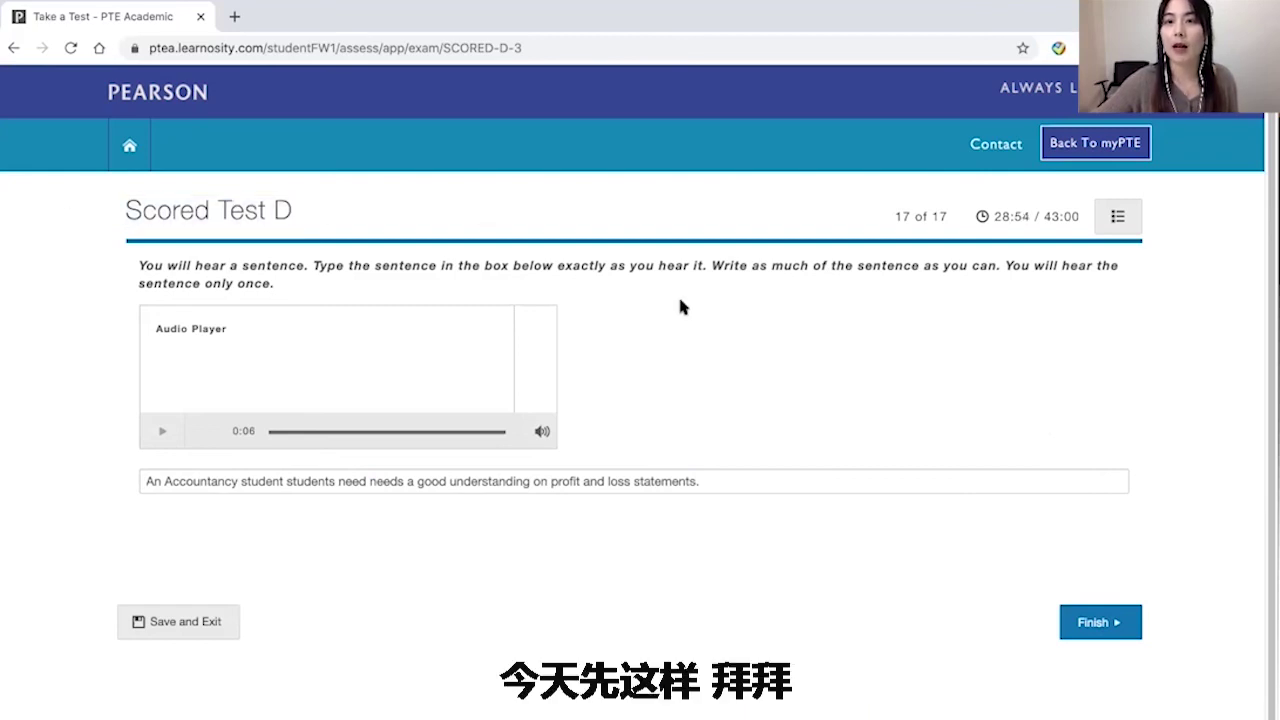
{"action": "left_click", "coordinate": [1100, 621]}
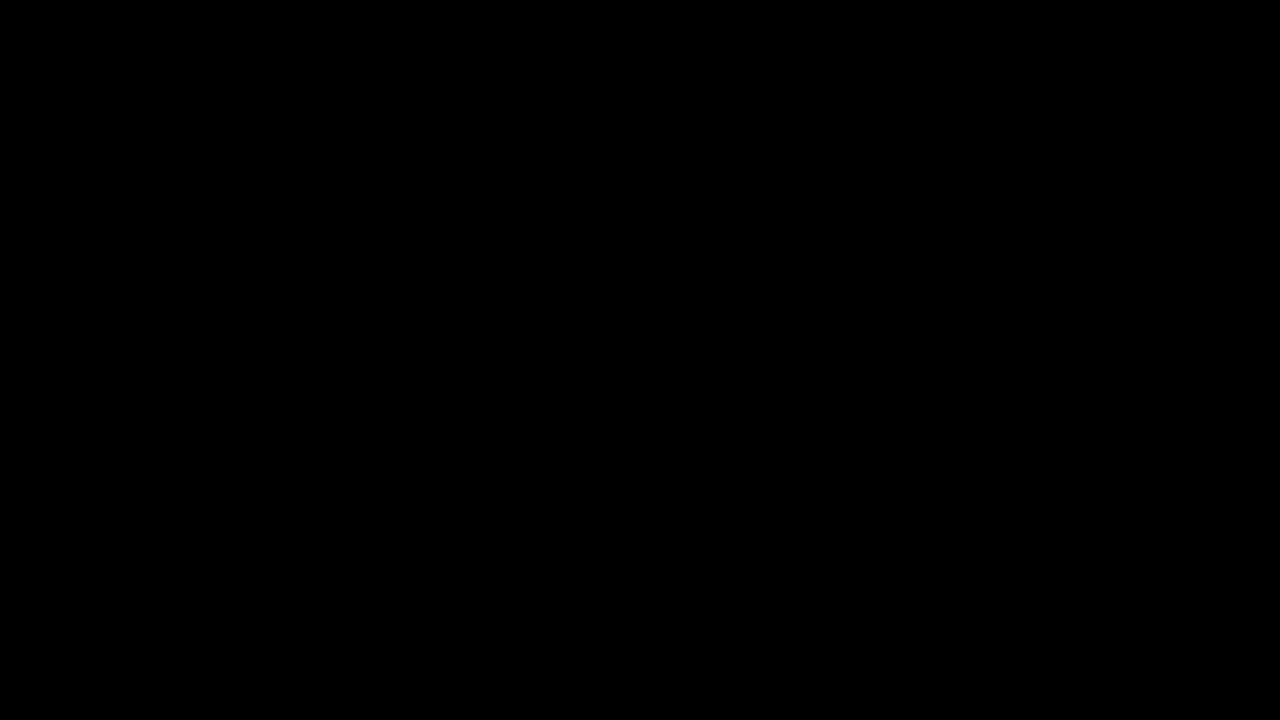